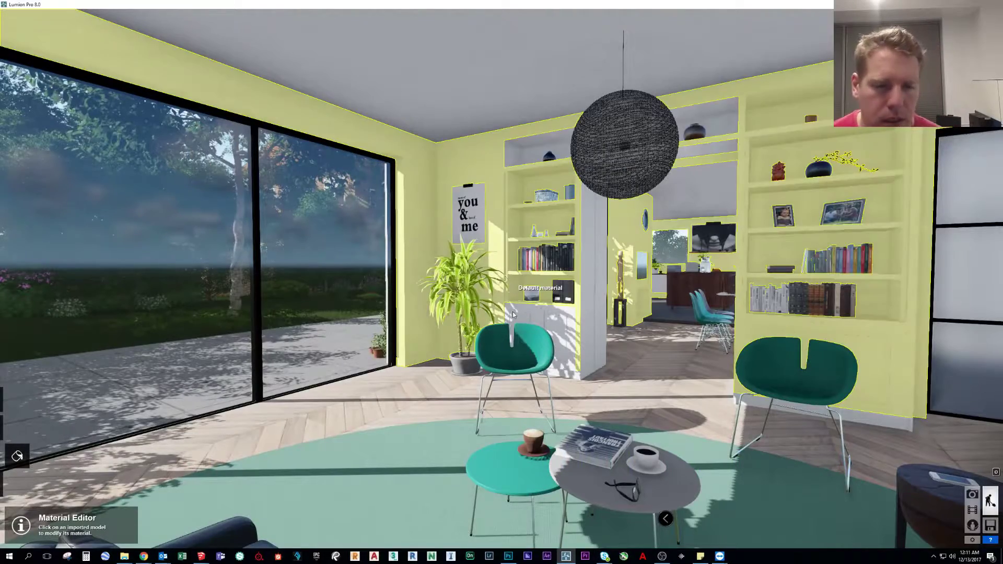
Open the herringbone wood floor's material for editing in the living room
key(w)
right_drag(511, 288, 507, 322)
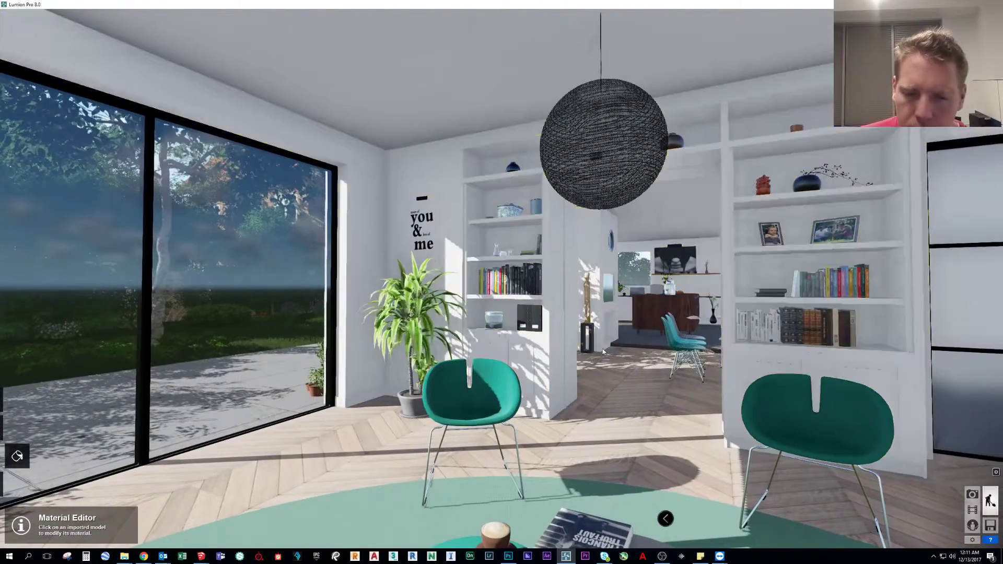
click(602, 379)
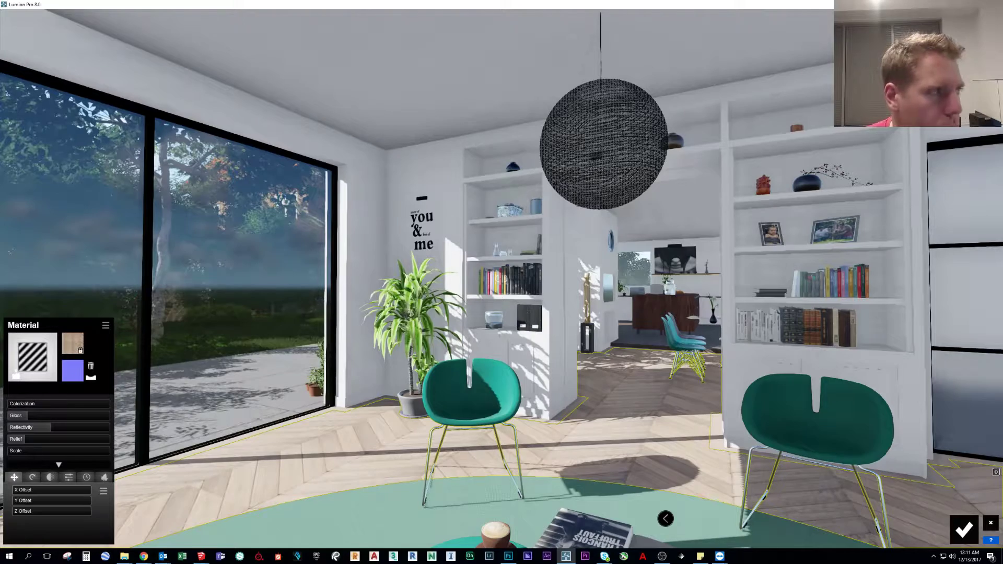
Switch to the browser and read the 168 new realistic materials section, including the list of what is available in the material library
key(alt+Tab)
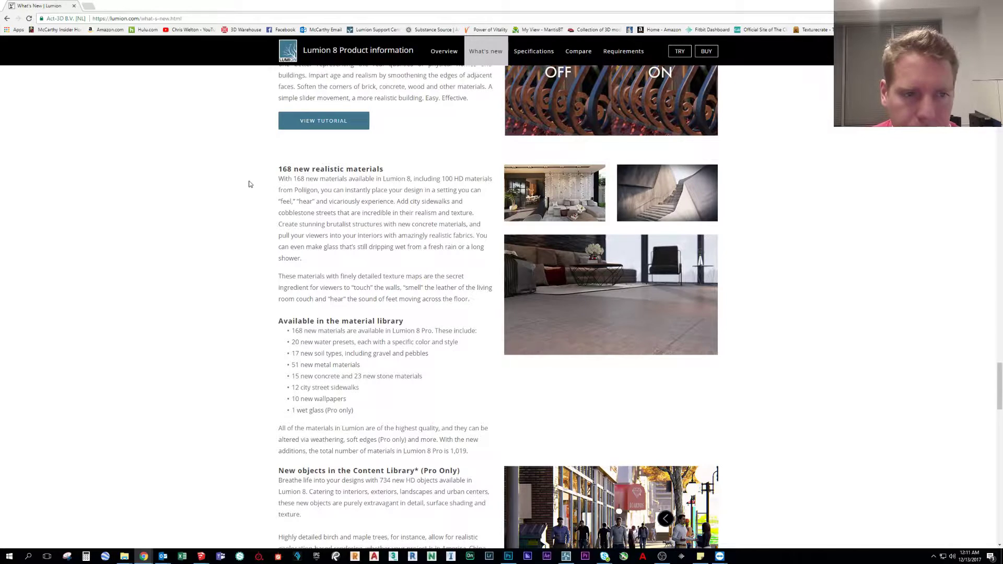
scroll(248, 199, down, 1)
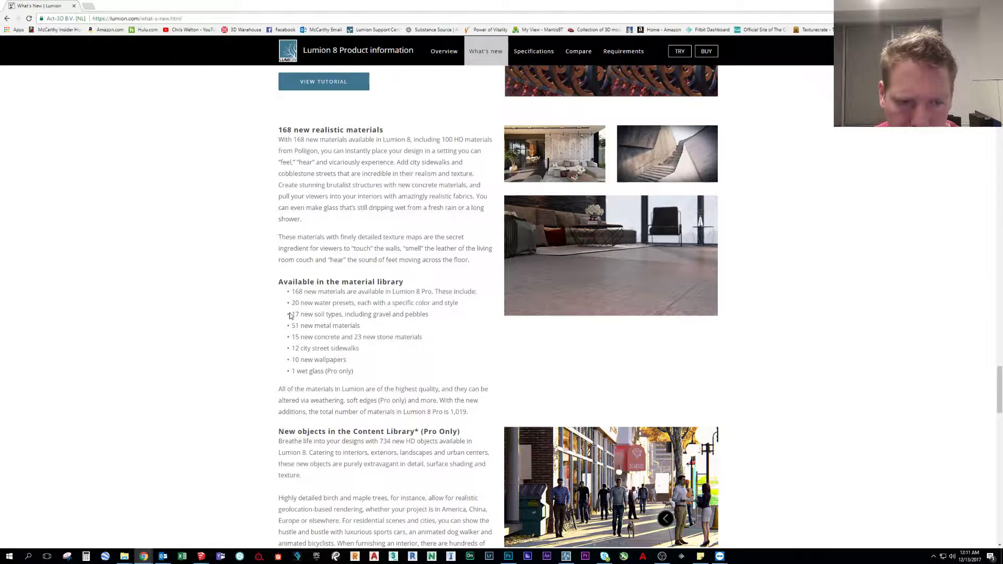
drag(427, 315, 282, 317)
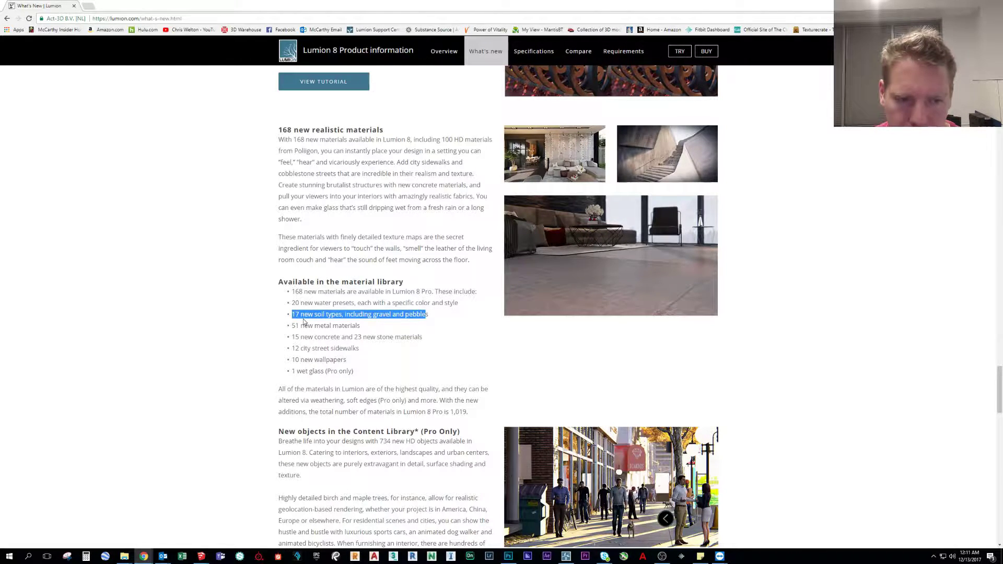
click(305, 322)
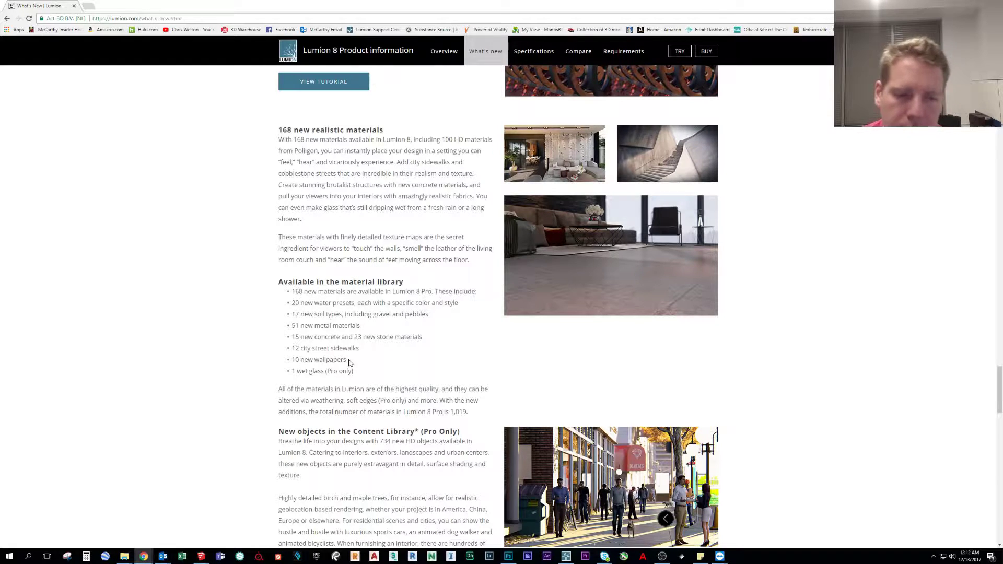
scroll(449, 317, up, 1)
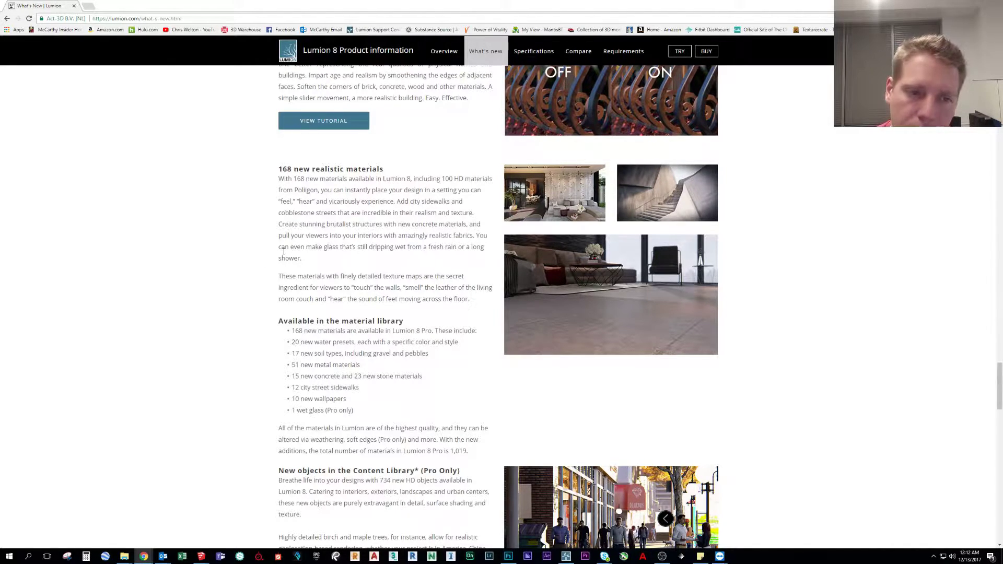
scroll(260, 272, down, 1)
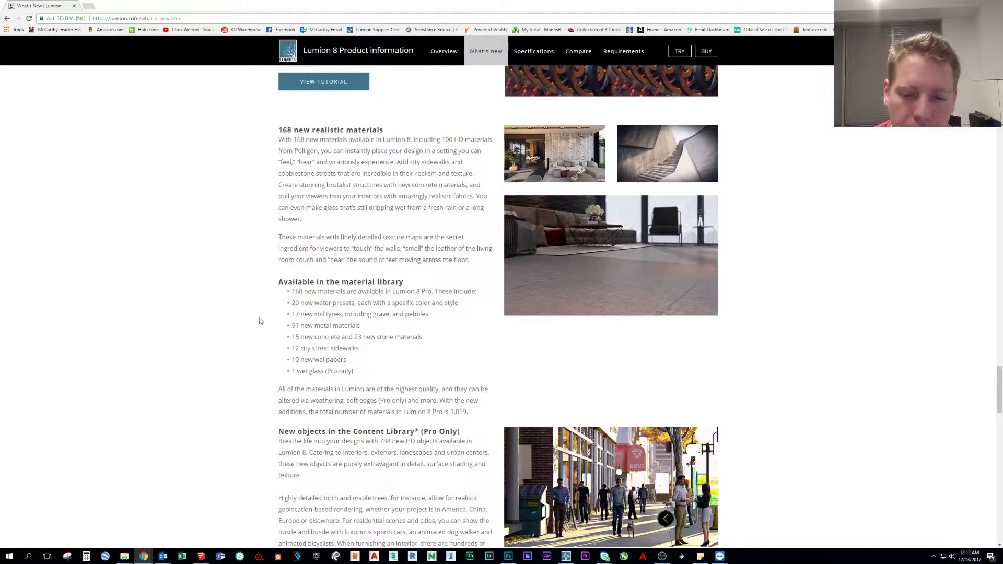
scroll(260, 321, up, 1)
drag(659, 6, 0, 57)
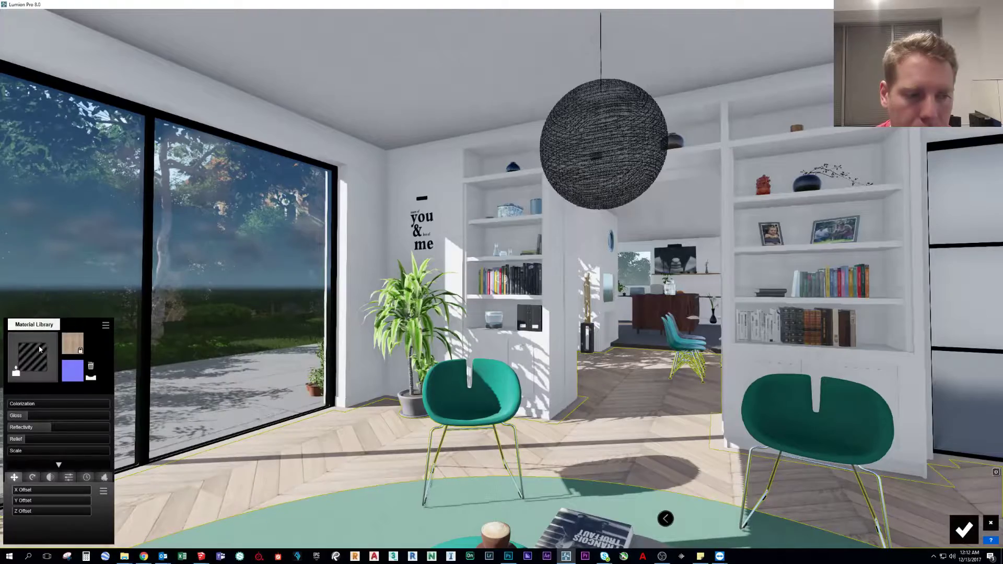
Move closer to the bookcases and open the material library for the wood floor
right_drag(219, 334, 280, 363)
right_drag(502, 279, 543, 300)
key(w)
key(w)
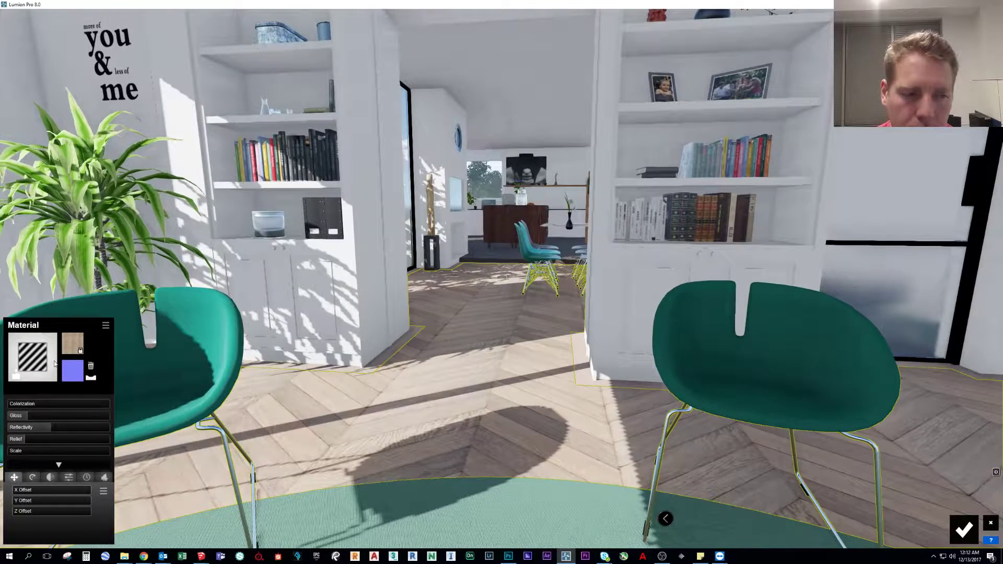
click(32, 357)
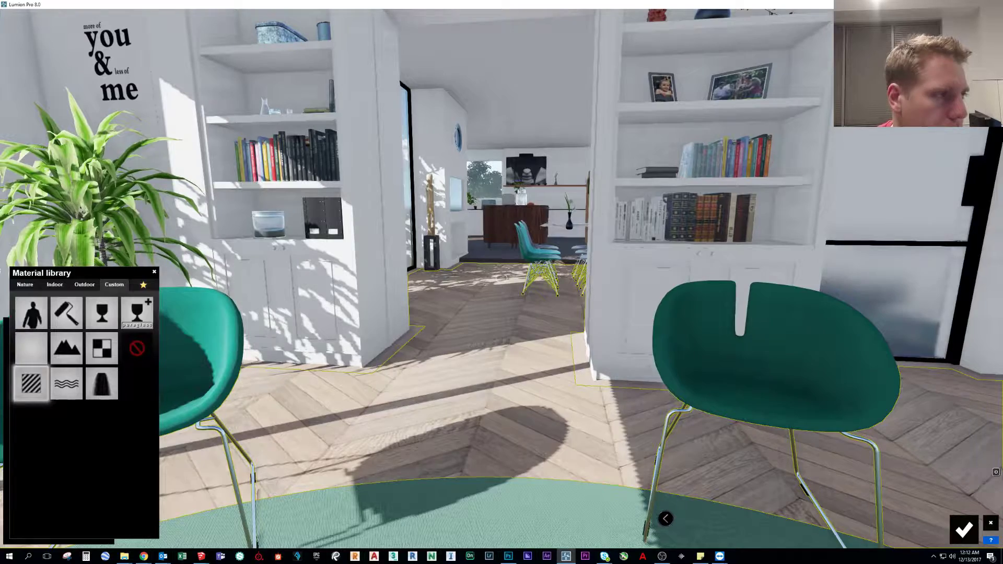
Check the browser's list of new soil, metal, concrete and stone materials again and put the page away
key(alt+Tab)
scroll(439, 321, down, 1)
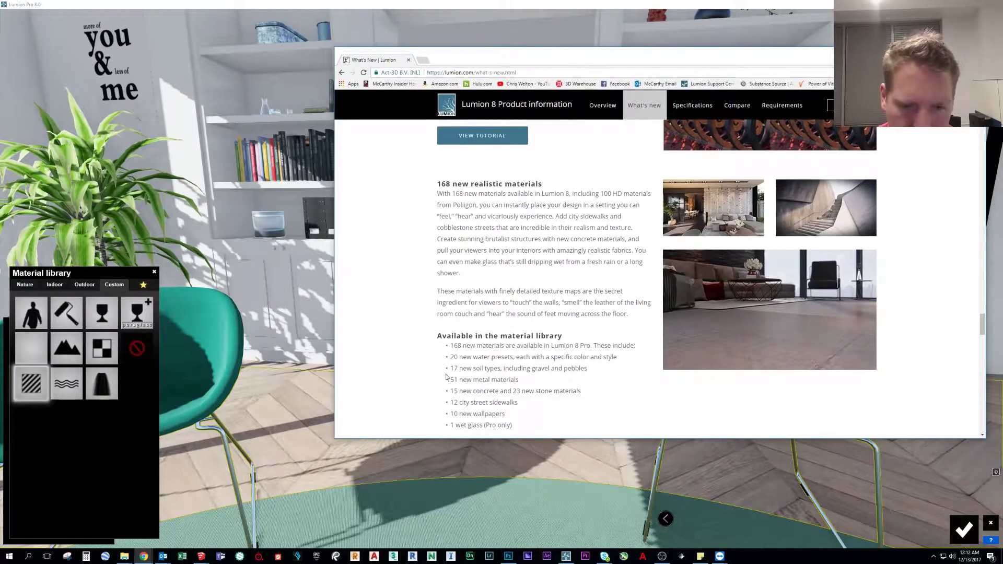
drag(648, 59, 0, 563)
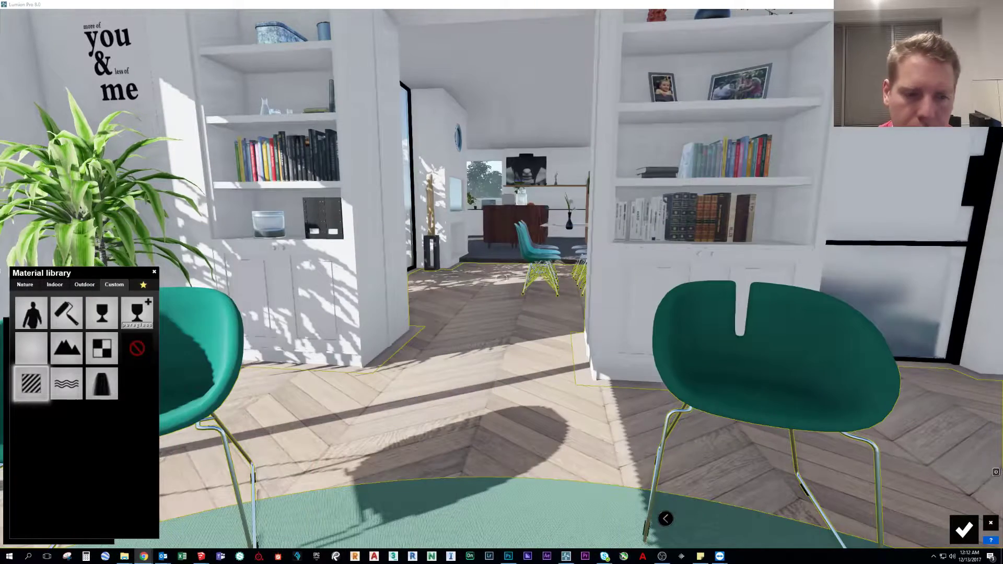
Move outside through the glass wall and select the concrete patio's material for editing
right_drag(501, 278, 219, 278)
key(w)
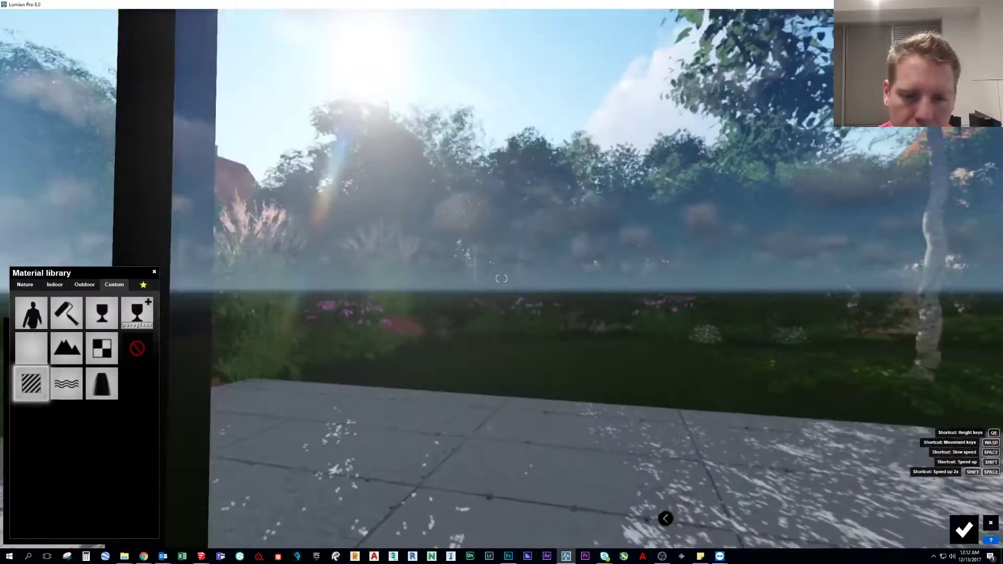
right_drag(501, 279, 322, 279)
key(s)
key(w)
mouse_move(581, 348)
right_down()
mouse_move(653, 347)
mouse_move(581, 345)
right_up()
click(513, 362)
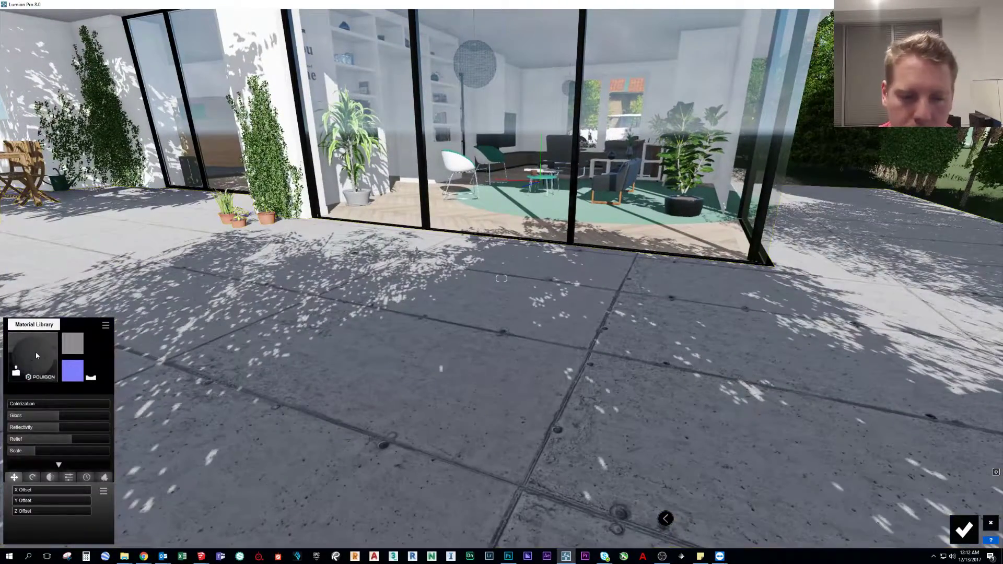
Open the material library for the patio and show the second page of soil materials in the Nature category
click(36, 355)
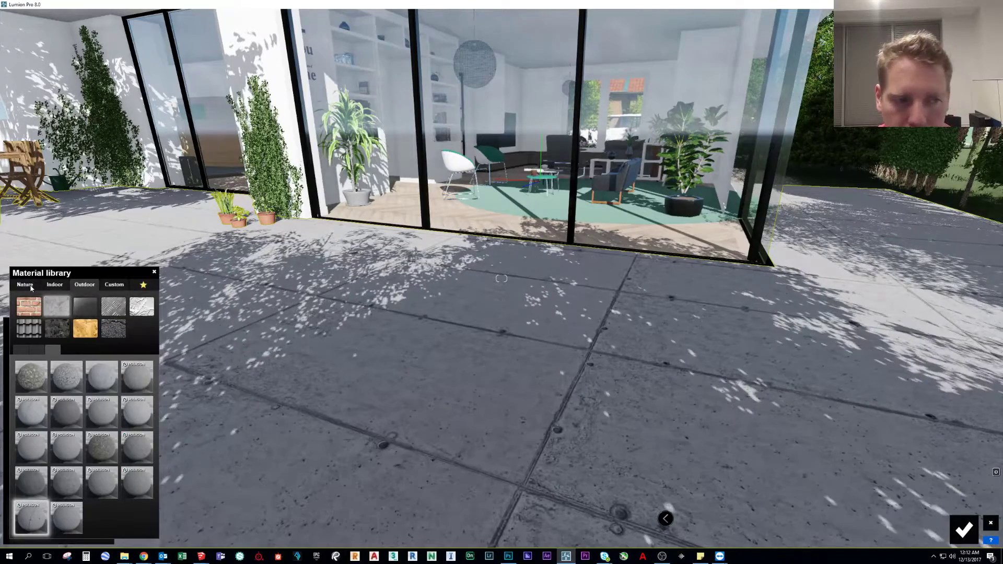
click(25, 284)
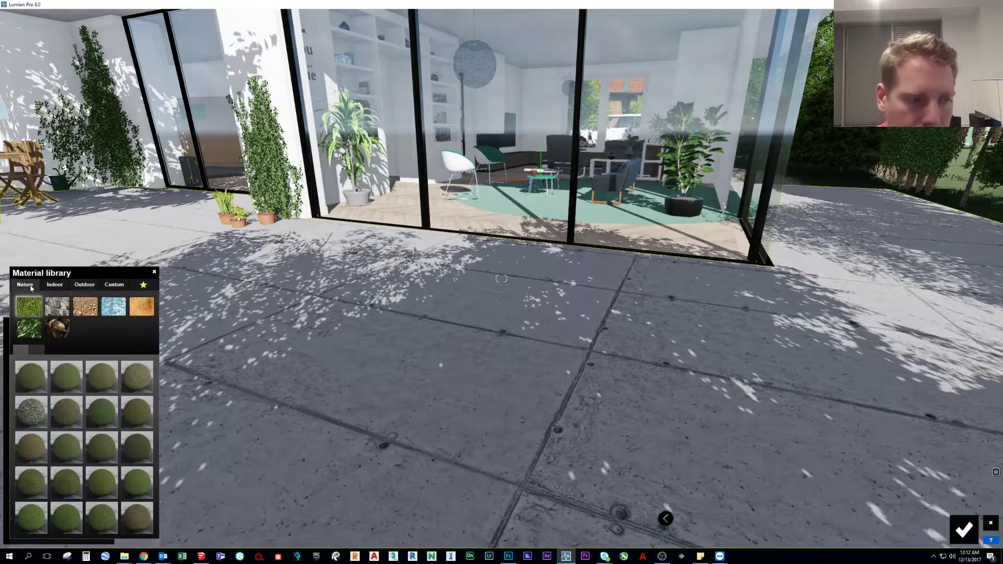
click(86, 306)
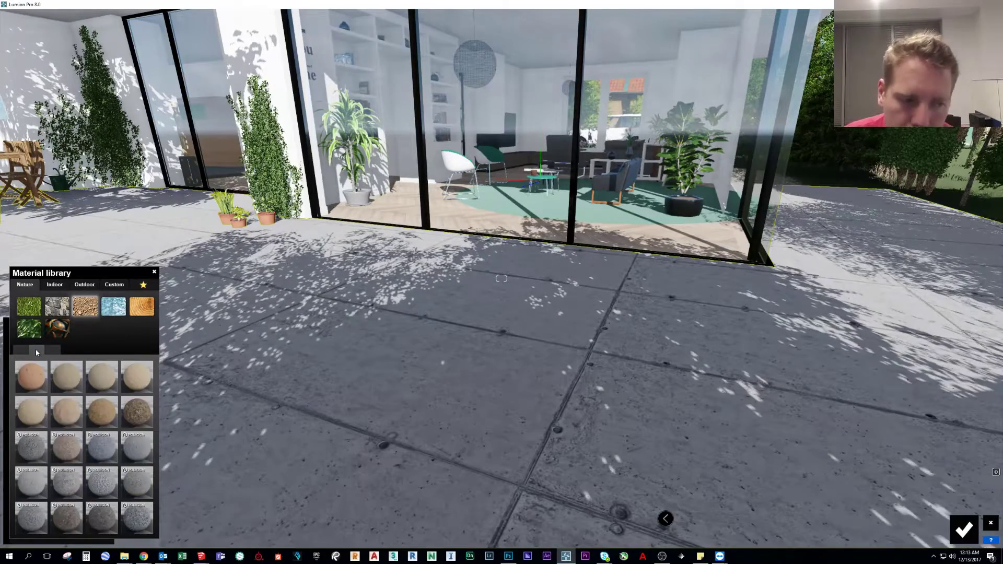
click(41, 350)
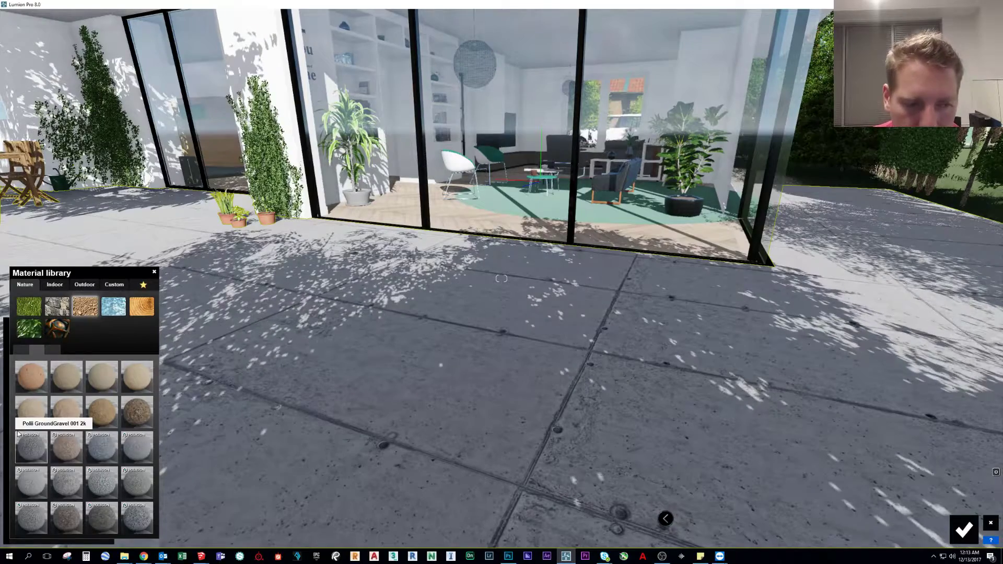
Try several gravel materials on the patio, including Polii GroundGravel 001 2k and Polii GroundGravel 007 2k
click(37, 453)
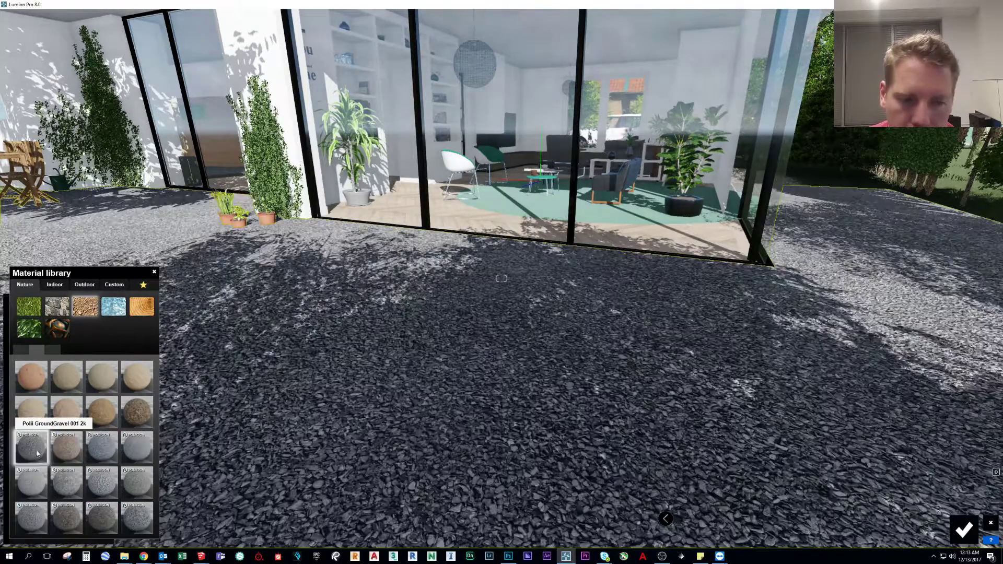
click(67, 449)
key(w)
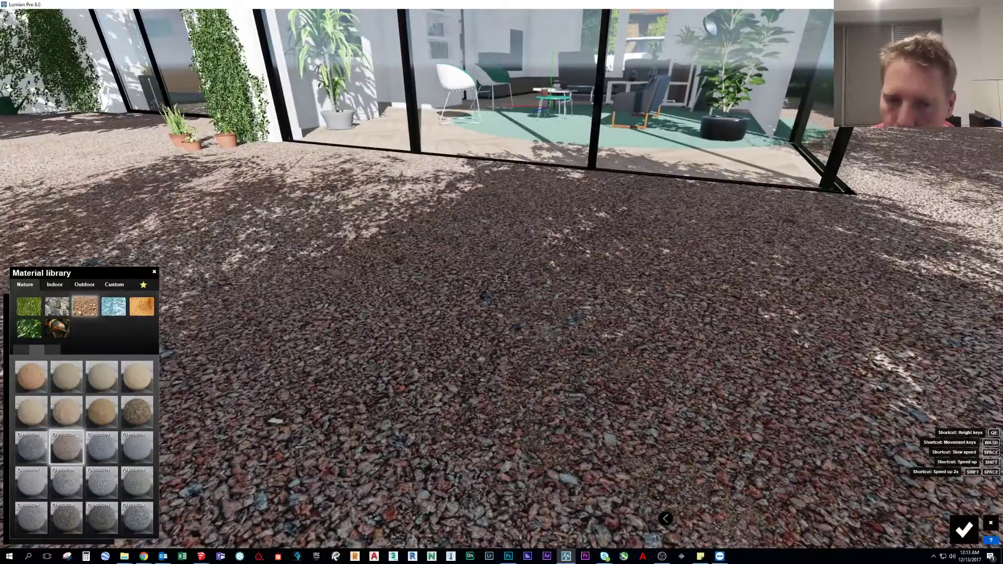
right_drag(502, 278, 444, 162)
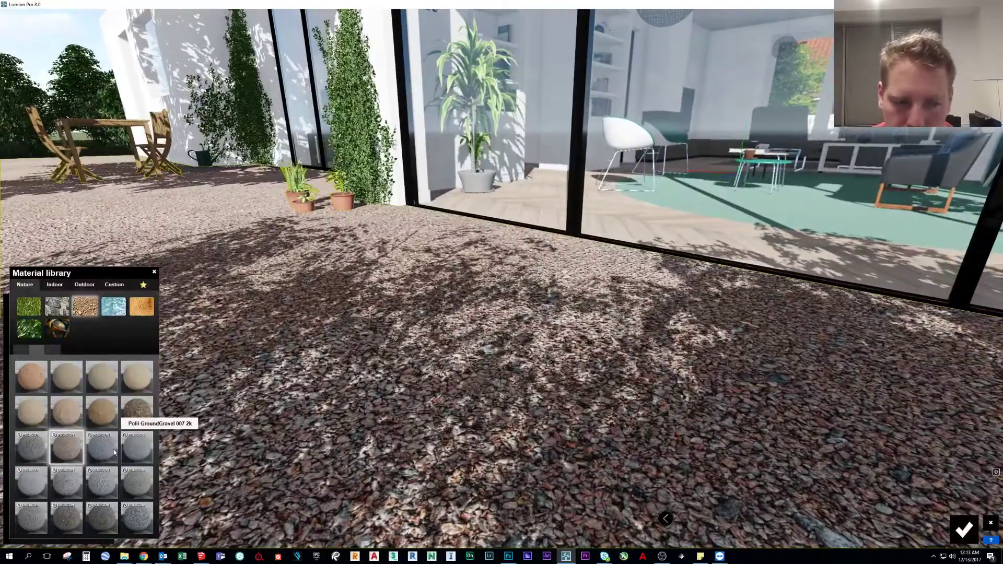
click(102, 445)
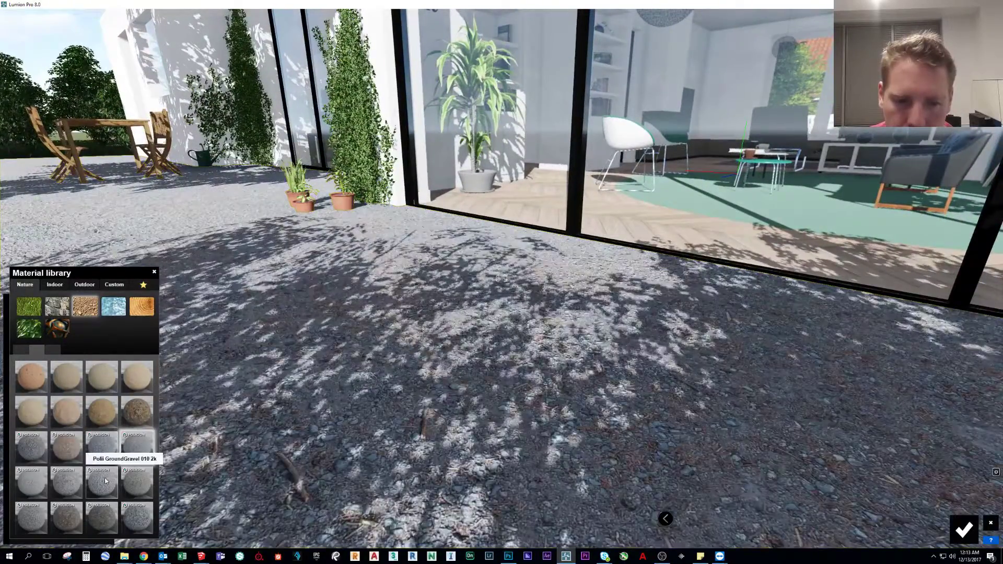
Try the remaining ground materials of the second soil page on the patio, including Polii GroundPebbles 001 2k and Polii GroundGravel 015 2k
click(31, 481)
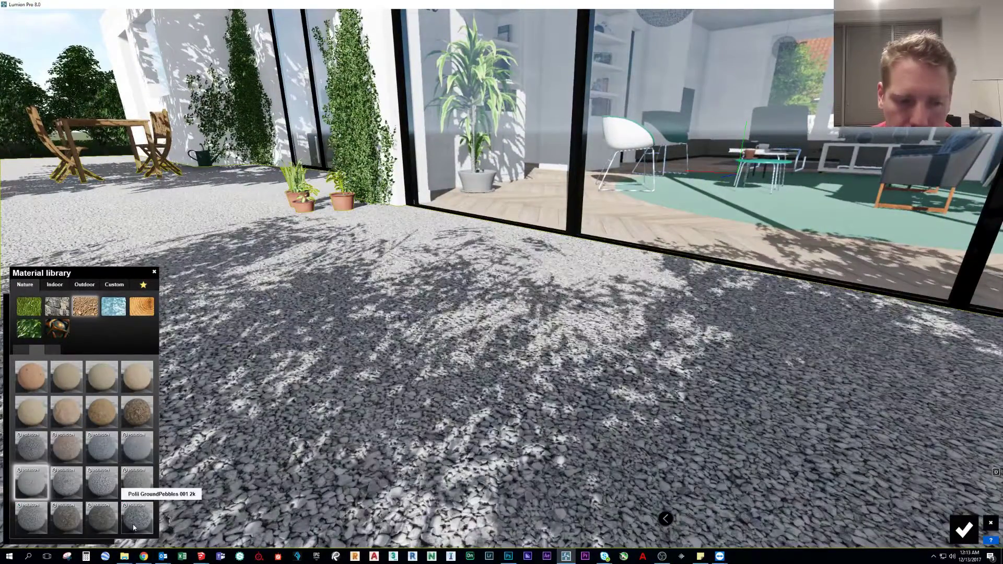
click(133, 528)
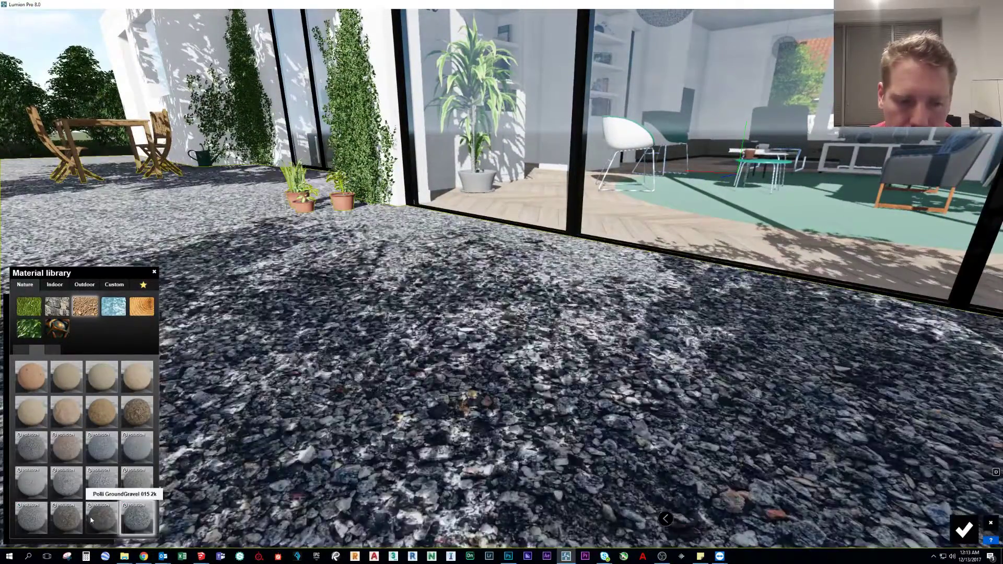
click(98, 525)
click(64, 525)
click(25, 527)
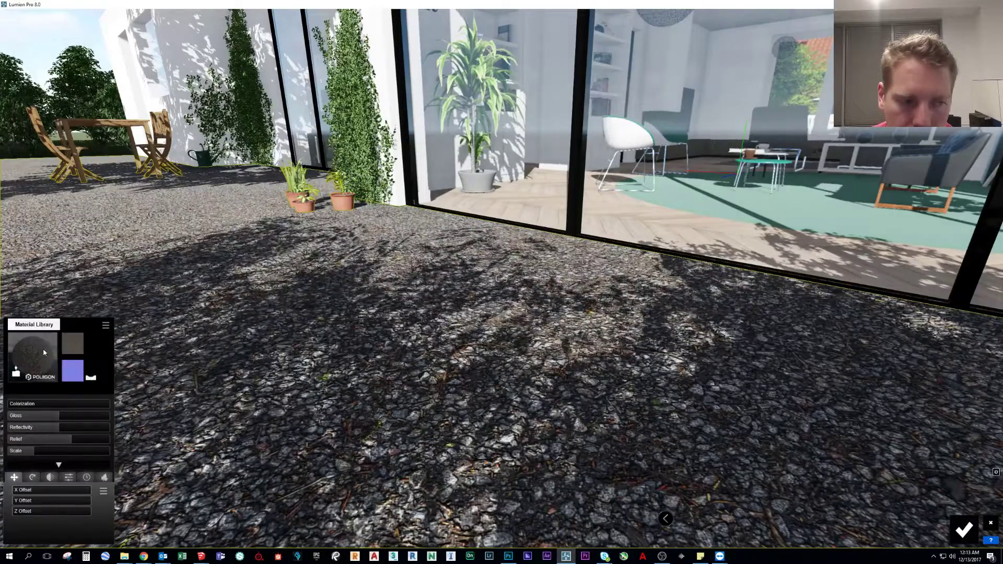
click(43, 349)
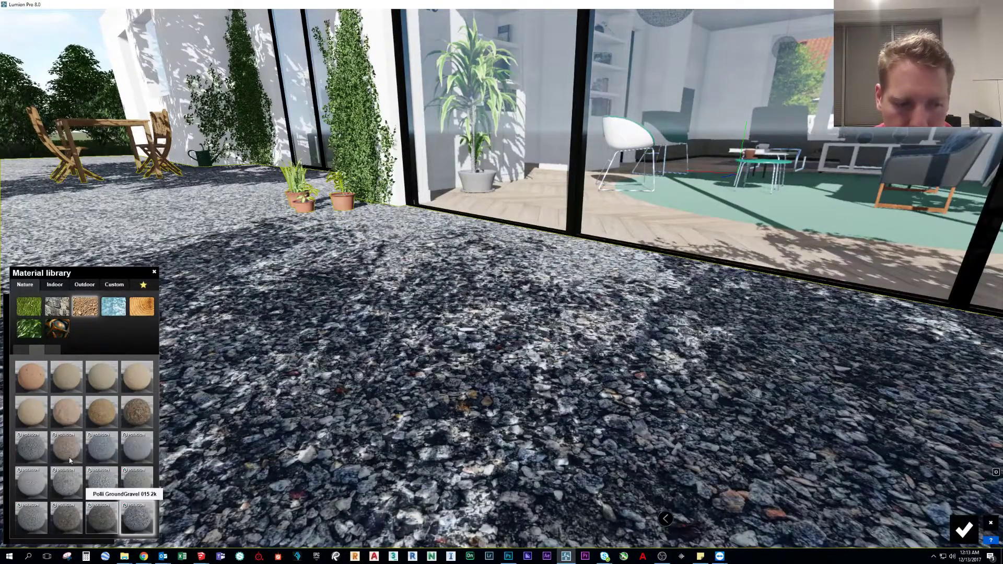
From the third soil page, try Polii PebblesBeach 001 2k and Polii GroundPebbles 003 2k on the patio and apply the large rounded pebble material
click(53, 349)
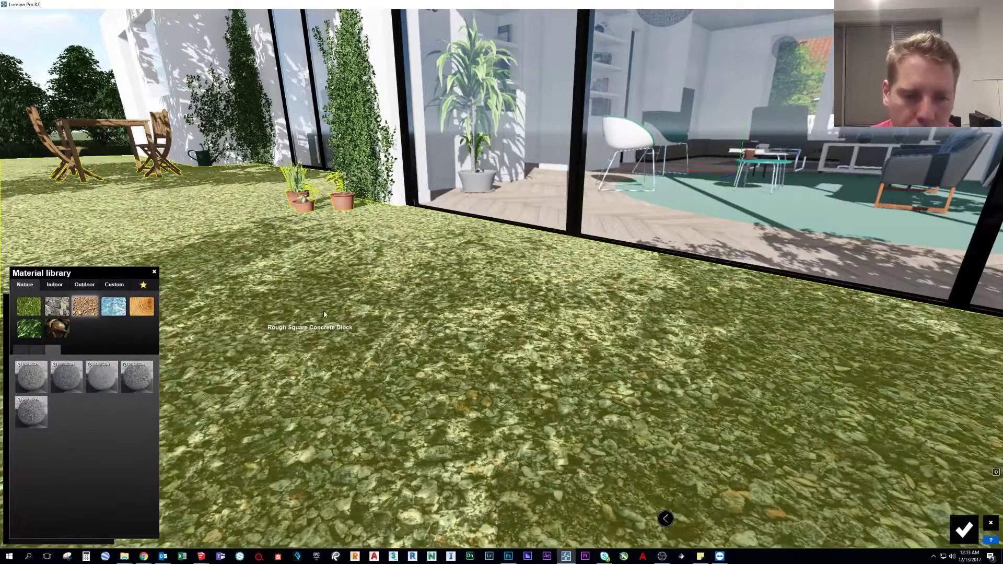
right_drag(502, 279, 851, 355)
key(w)
key(s)
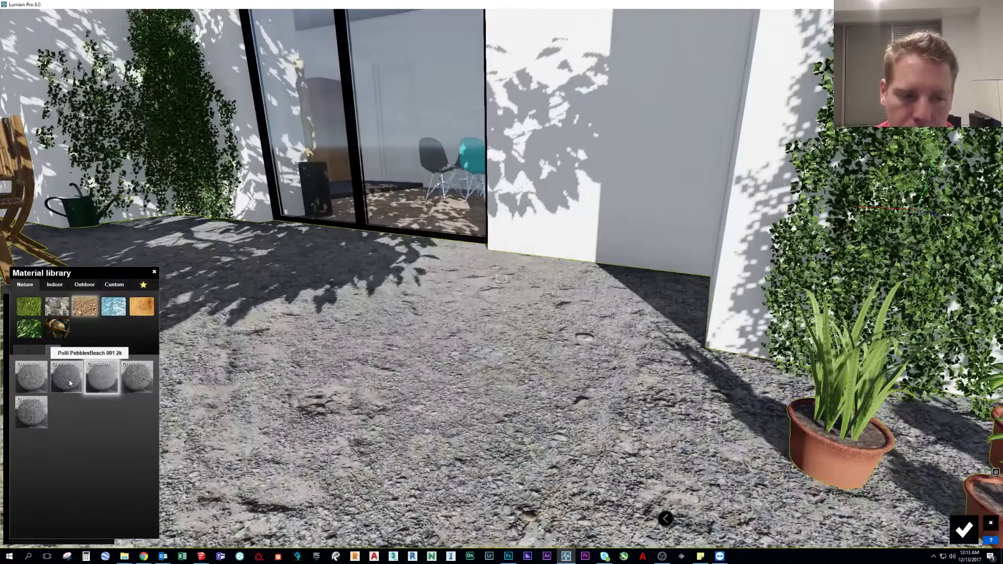
click(69, 380)
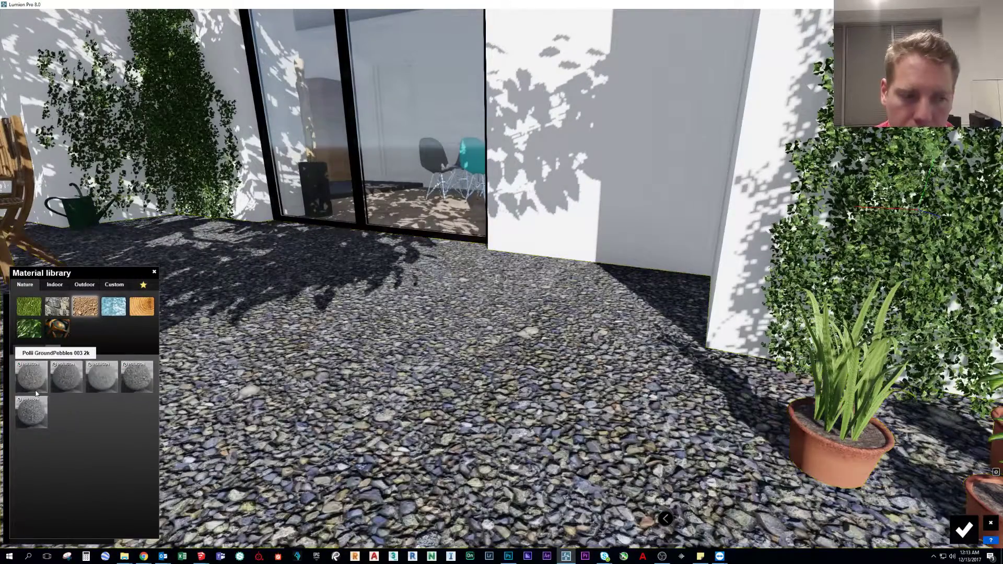
click(32, 376)
click(31, 409)
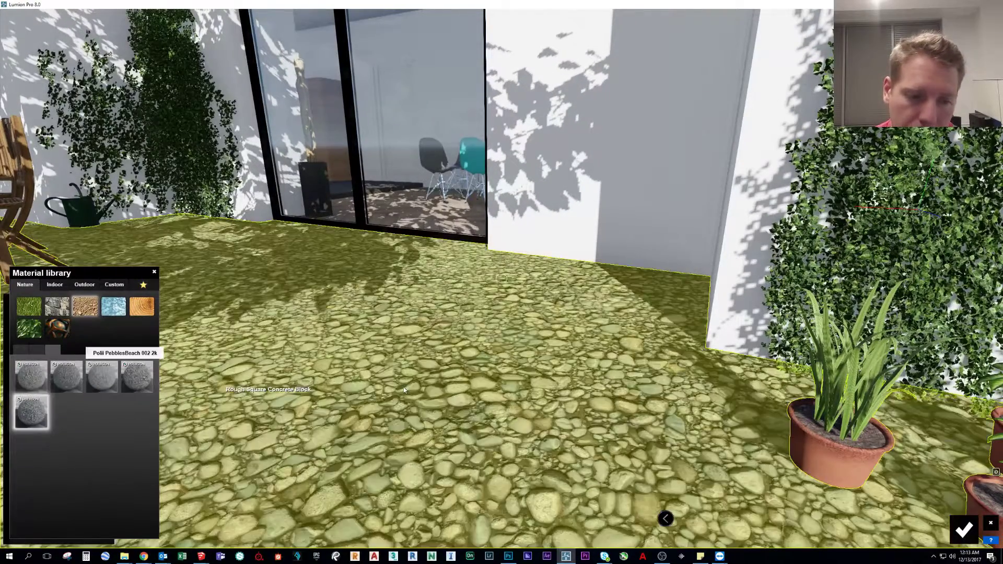
right_drag(394, 372, 288, 339)
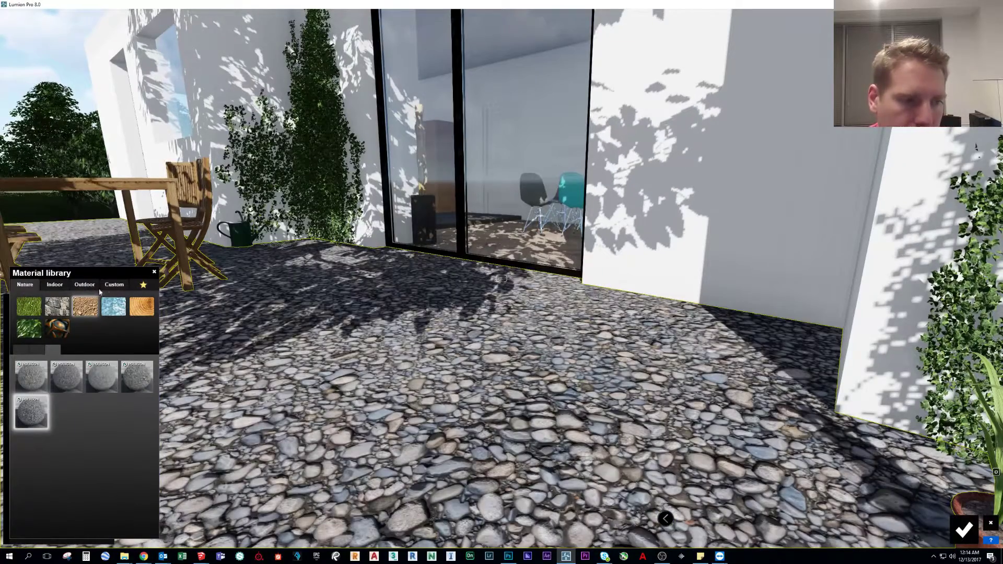
Return to the living room and browse the material library's Outdoor and Indoor categories
click(84, 284)
right_drag(366, 283, 486, 282)
right_drag(292, 282, 141, 280)
key(w)
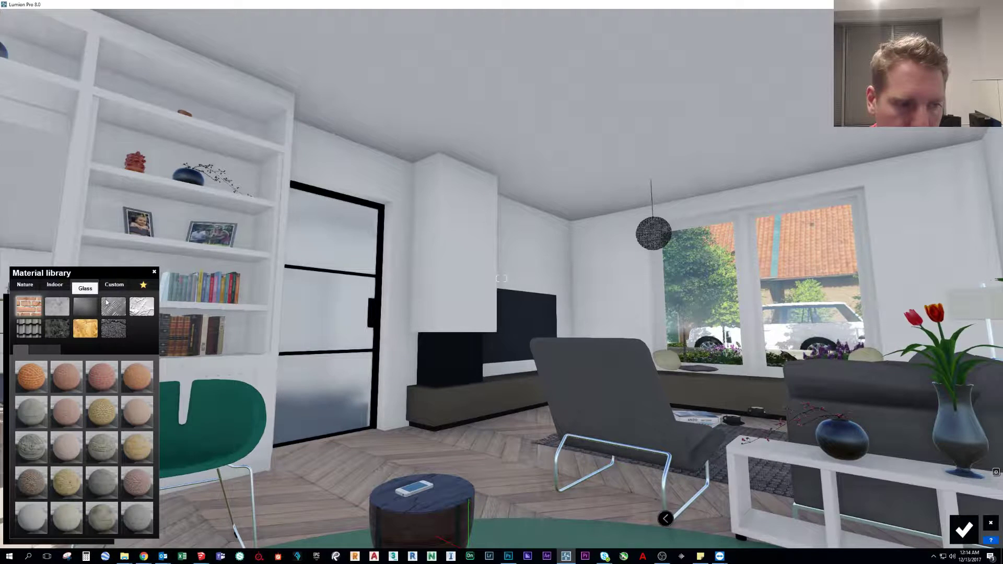
click(58, 289)
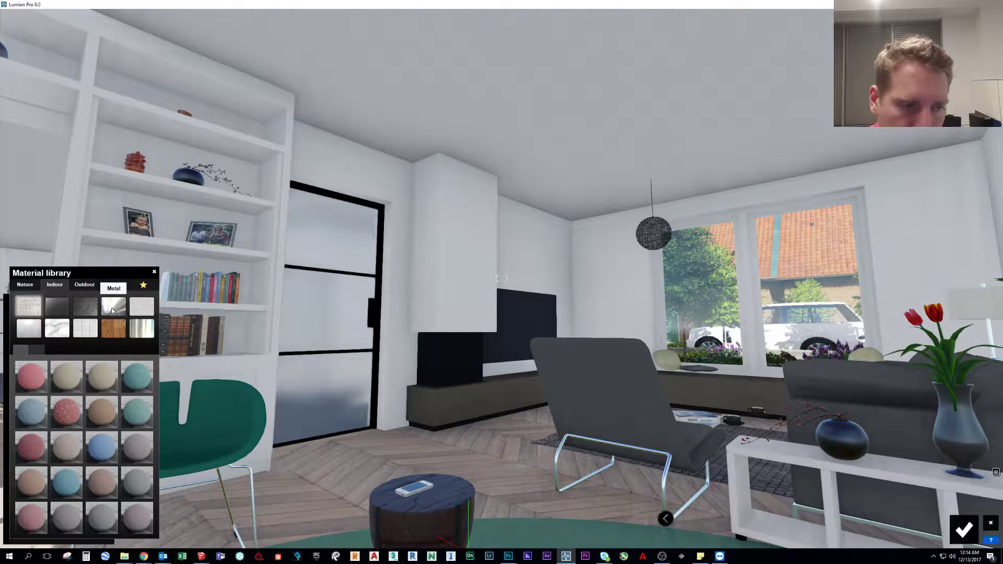
click(83, 286)
click(63, 284)
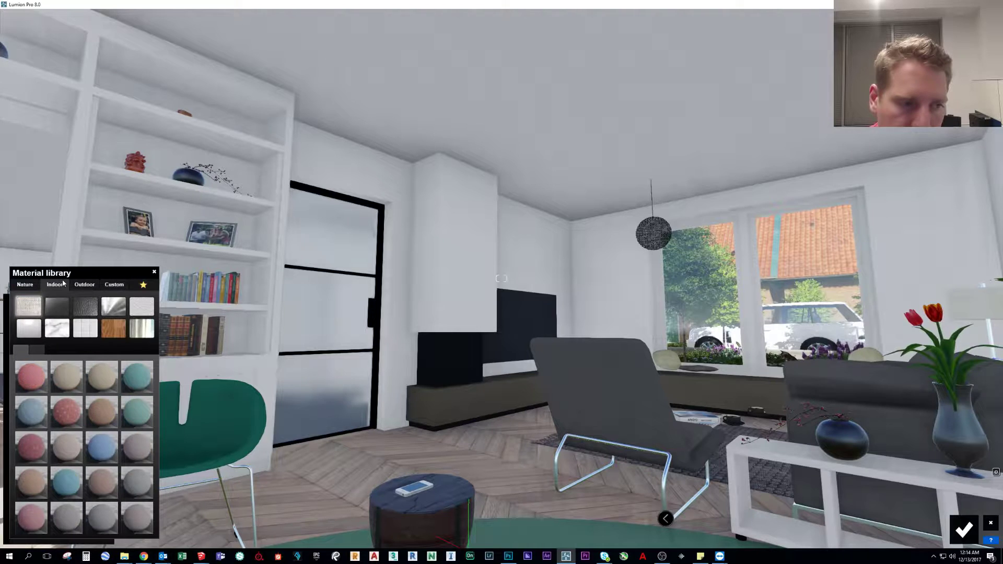
Select the living room ceiling and apply the indoor metal material Ceiling MetalMesh V1 600mmx1200mm A
click(122, 313)
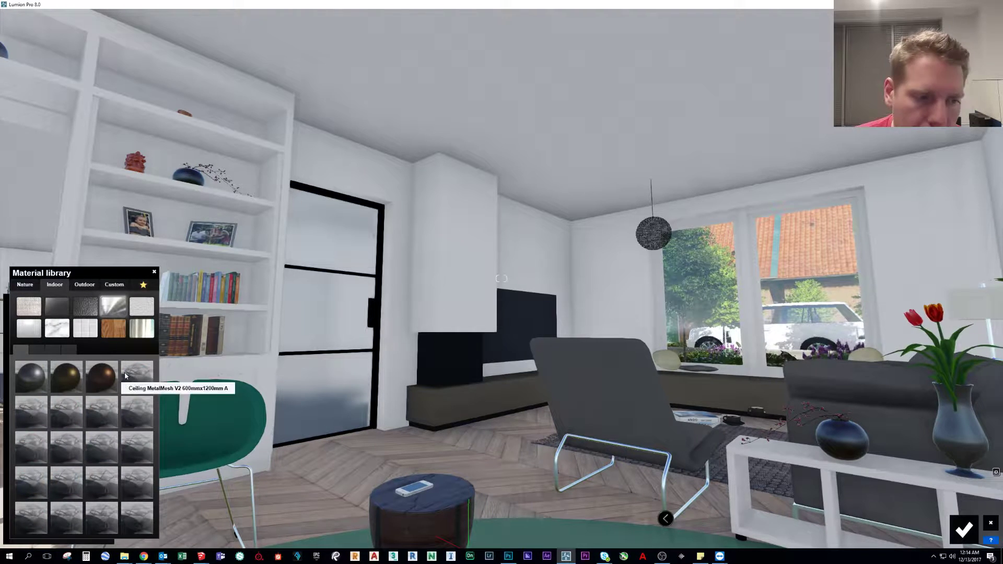
right_drag(103, 374, 103, 345)
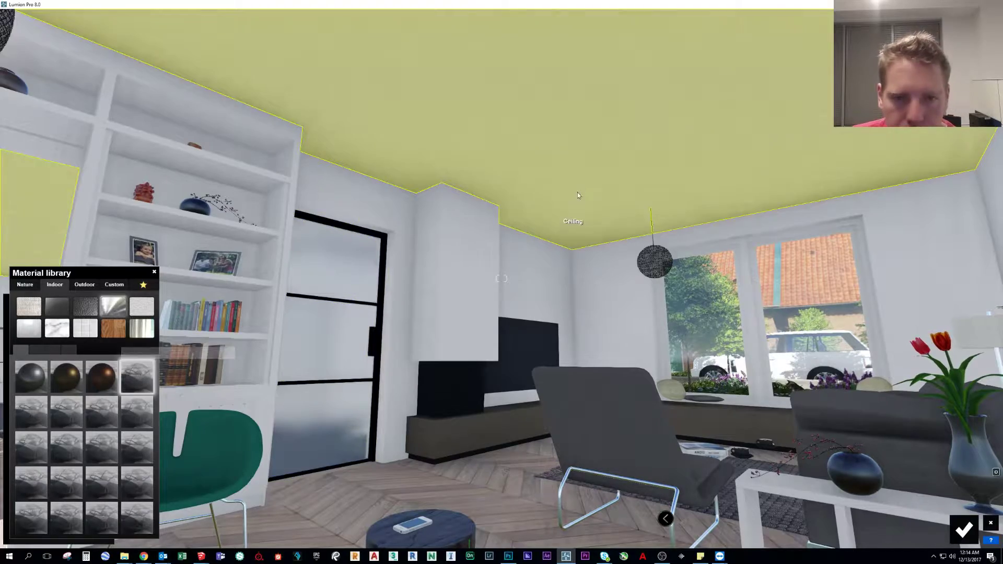
click(588, 187)
right_drag(118, 321, 402, 245)
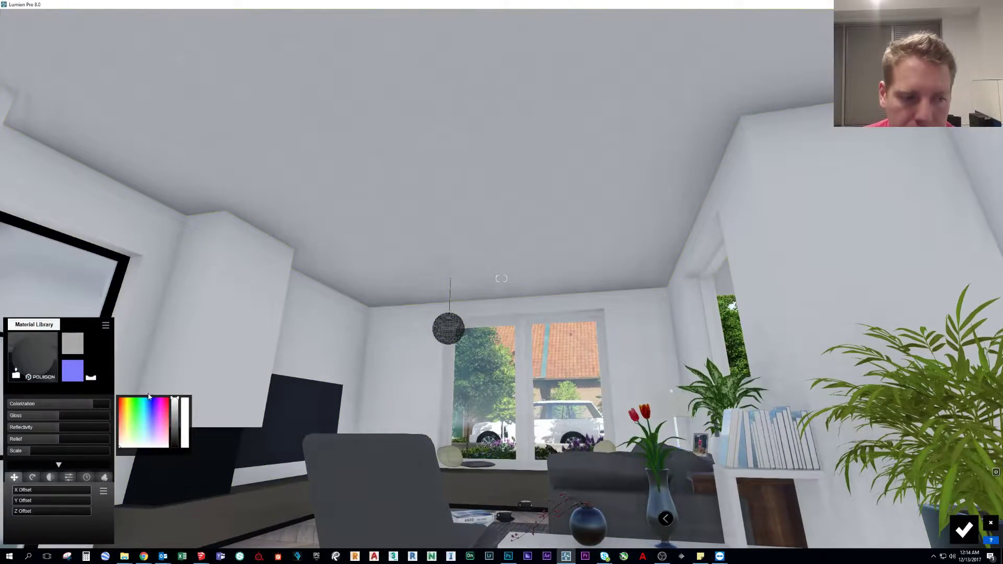
click(39, 324)
click(116, 302)
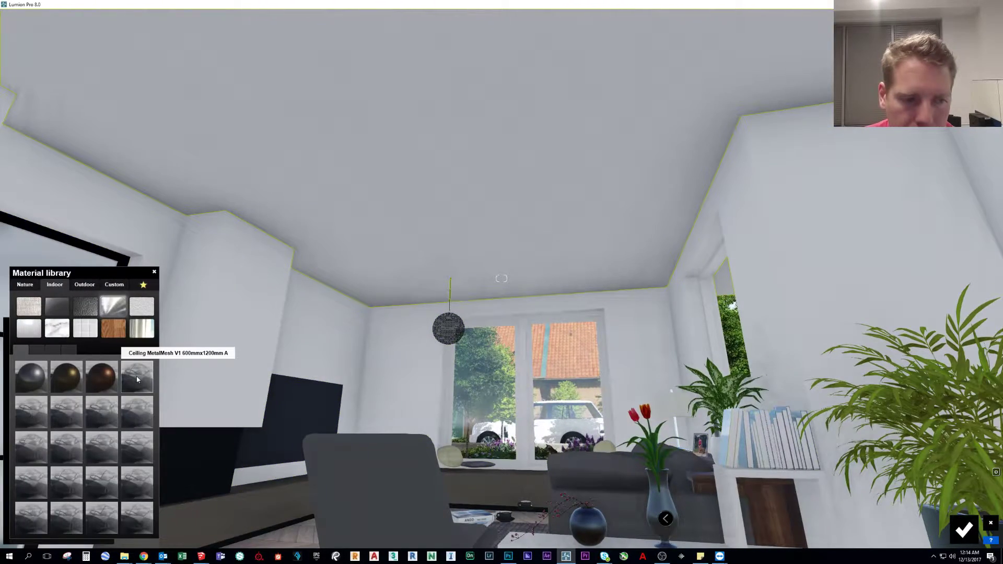
click(137, 380)
key(w)
right_drag(475, 303, 496, 177)
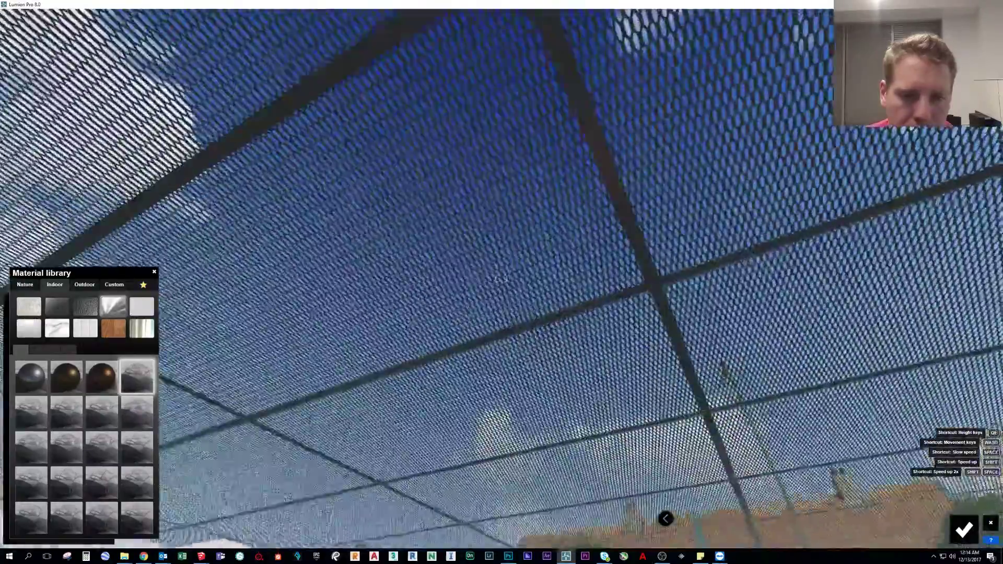
right_drag(501, 279, 502, 355)
key(s)
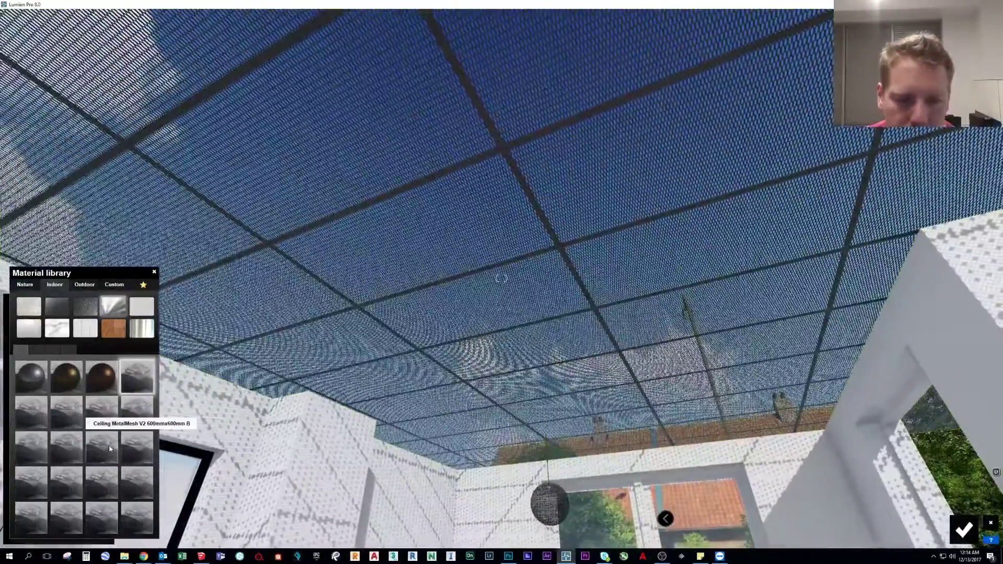
Try other ceiling meshes on the ceiling, including Ceiling MetalMesh V2 600mmx600mm B and Ceiling MetalMesh V4 600mmx600mm B
click(111, 448)
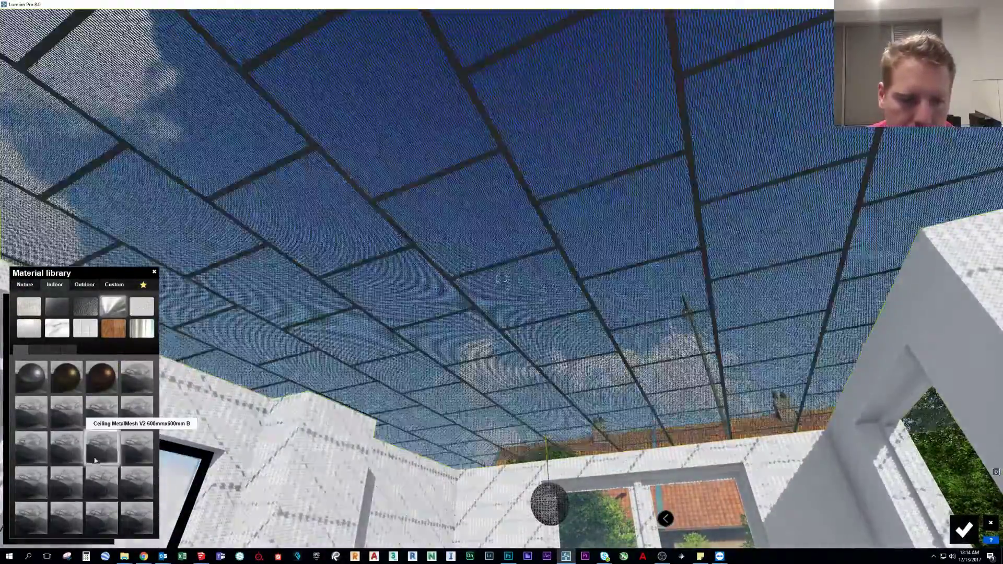
click(130, 514)
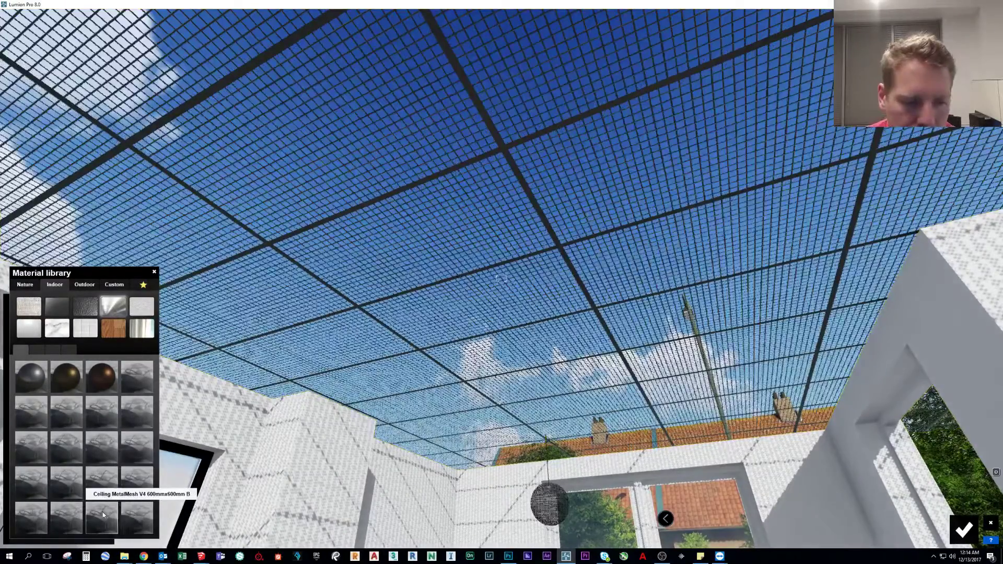
click(103, 515)
Try several mesh materials from the second indoor metal page on the ceiling, ending with MetalMesh V1 Grid
click(43, 353)
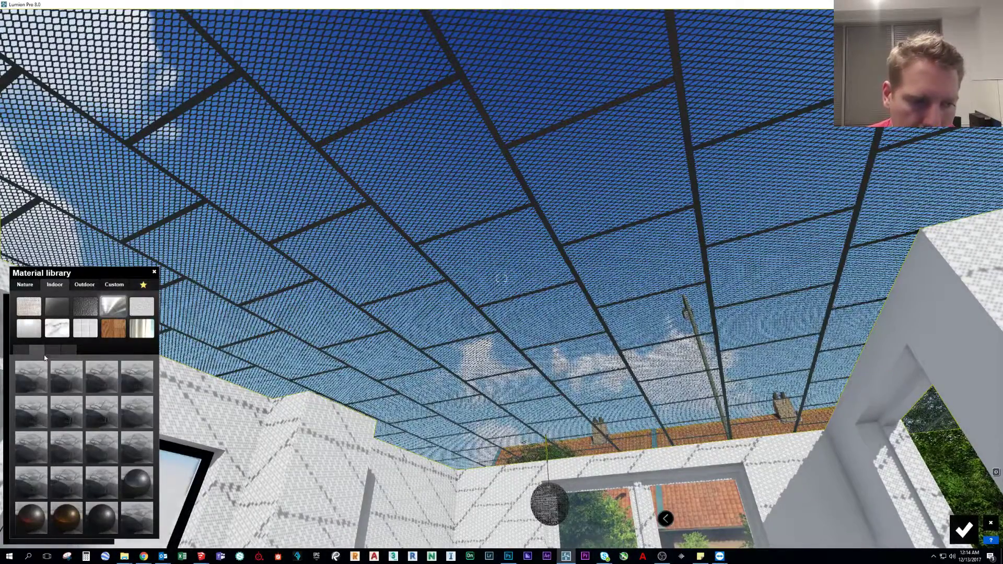
click(68, 380)
click(97, 382)
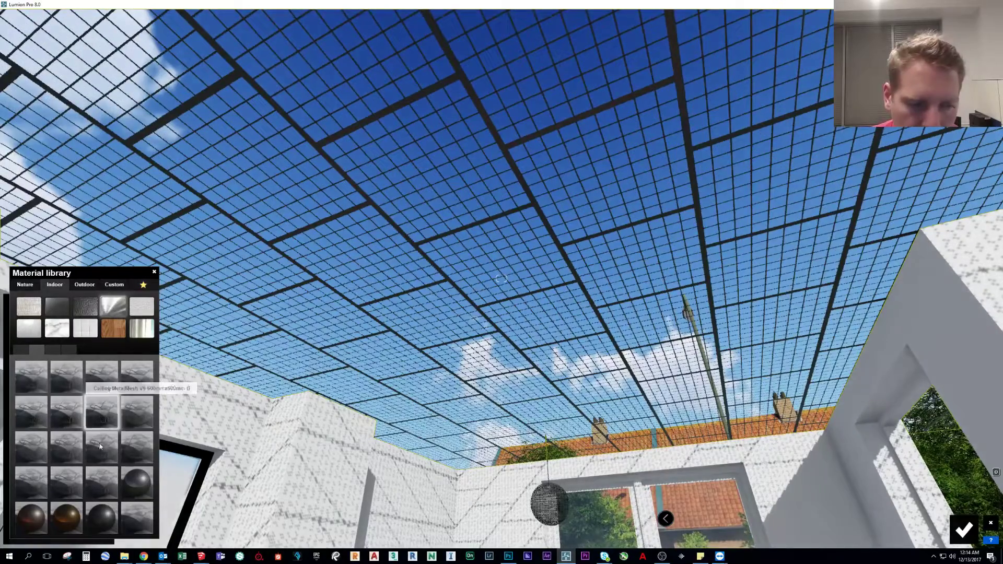
click(97, 484)
click(140, 522)
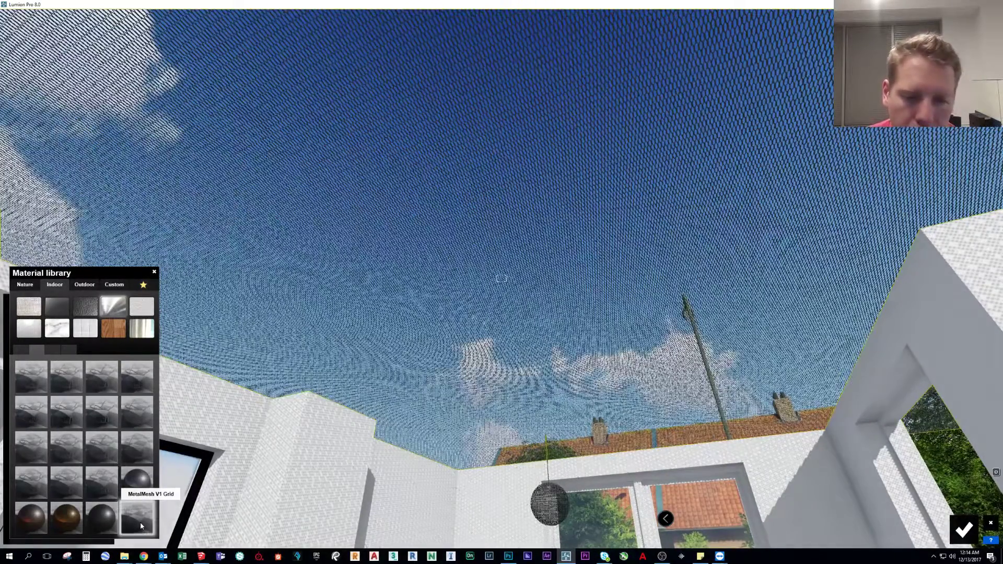
Try several grid meshes from the third indoor metal page on the ceiling, including MetalMesh V5 Grid
click(52, 350)
click(25, 419)
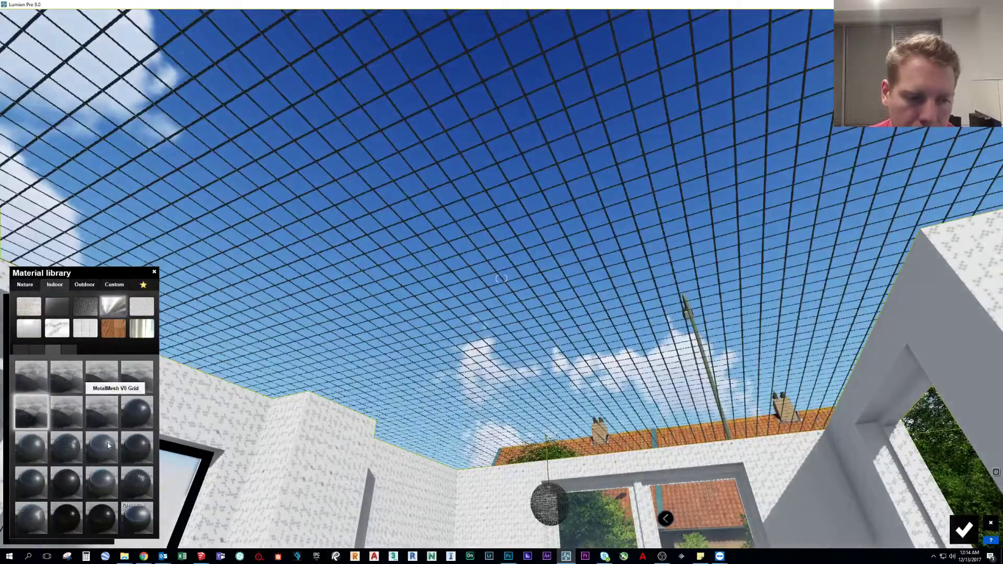
click(68, 375)
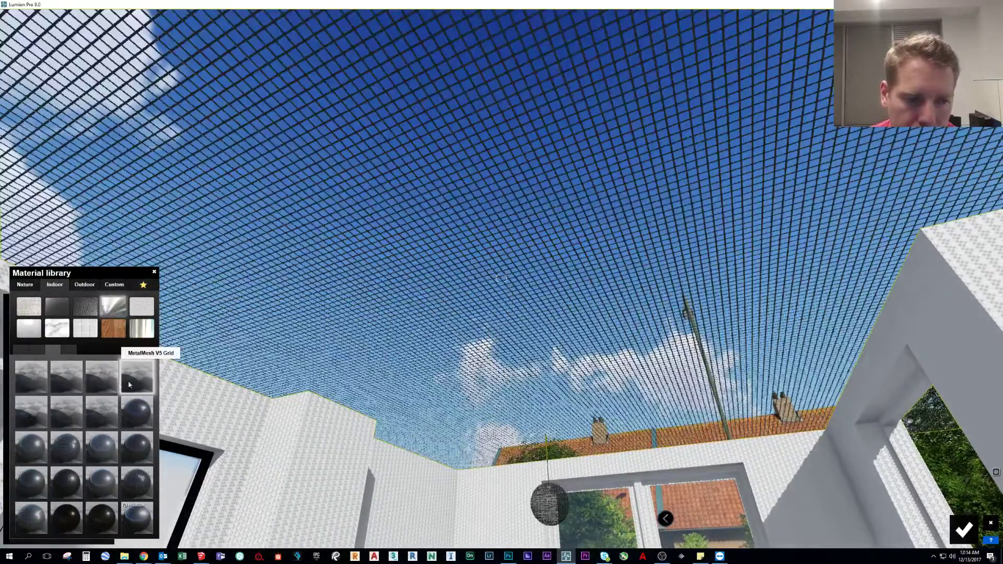
click(102, 378)
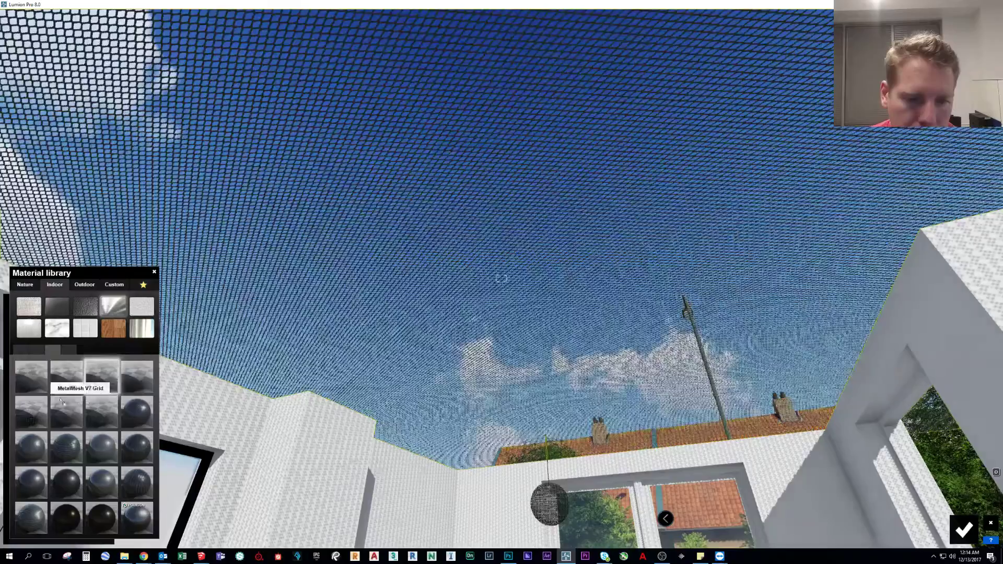
Apply the last metal of the third indoor page, with water drops, to the ceiling and inspect it up close
click(136, 513)
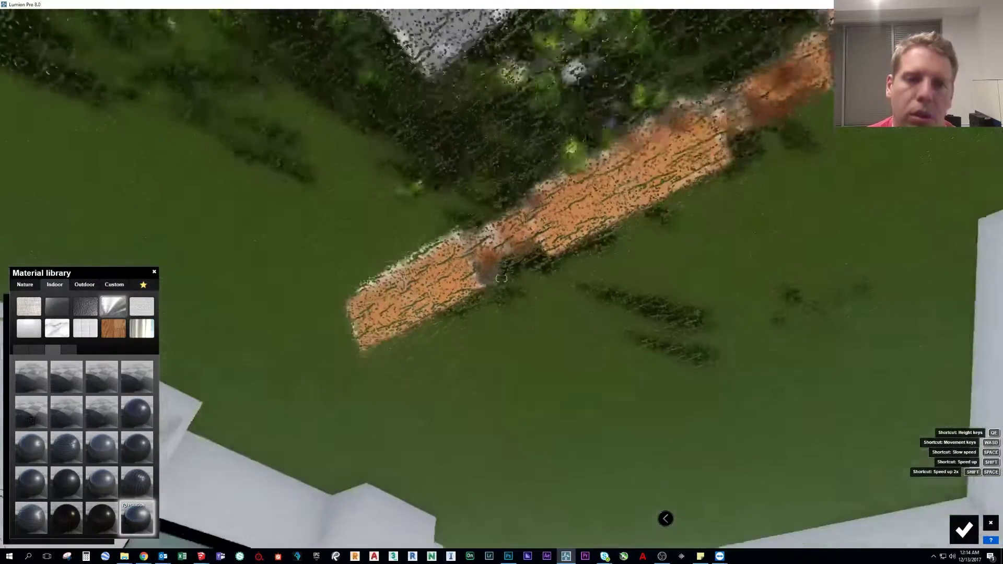
right_drag(501, 279, 502, 434)
key(w)
right_drag(479, 298, 482, 301)
right_drag(575, 194, 575, 195)
Set the ceiling material's reflectivity to 2.0, lower its gloss and slightly raise its relief
click(575, 194)
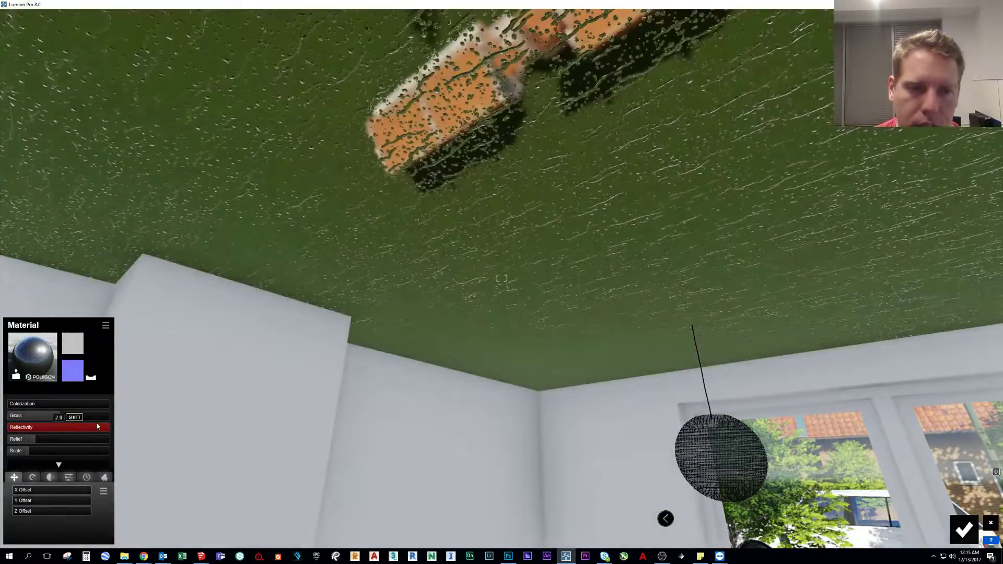
drag(60, 420, 34, 425)
right_drag(366, 434, 378, 349)
click(39, 441)
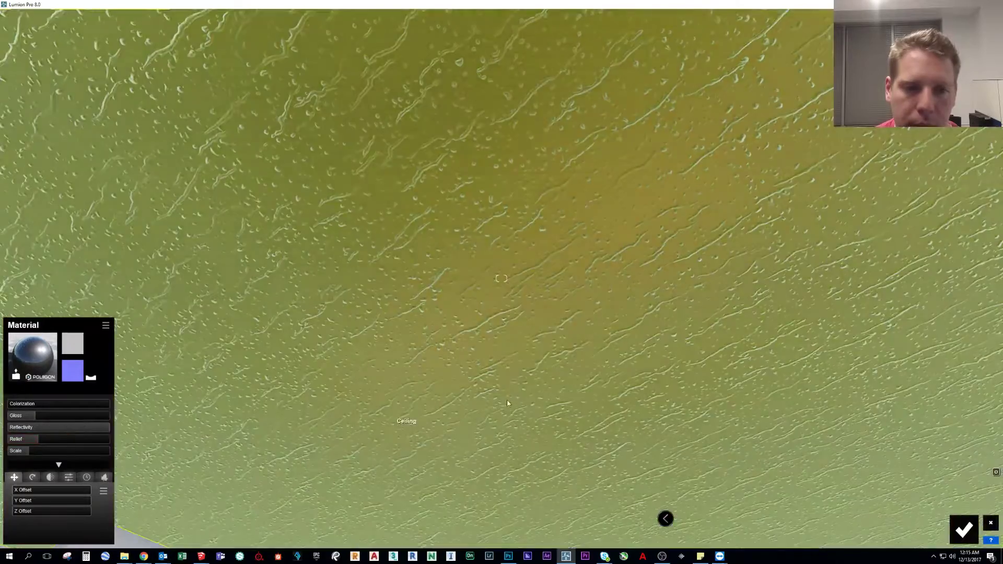
scroll(402, 418, down, 5)
Browse the last indoor metal page, the Custom materials and the first two outdoor metal pages of the material library
click(33, 355)
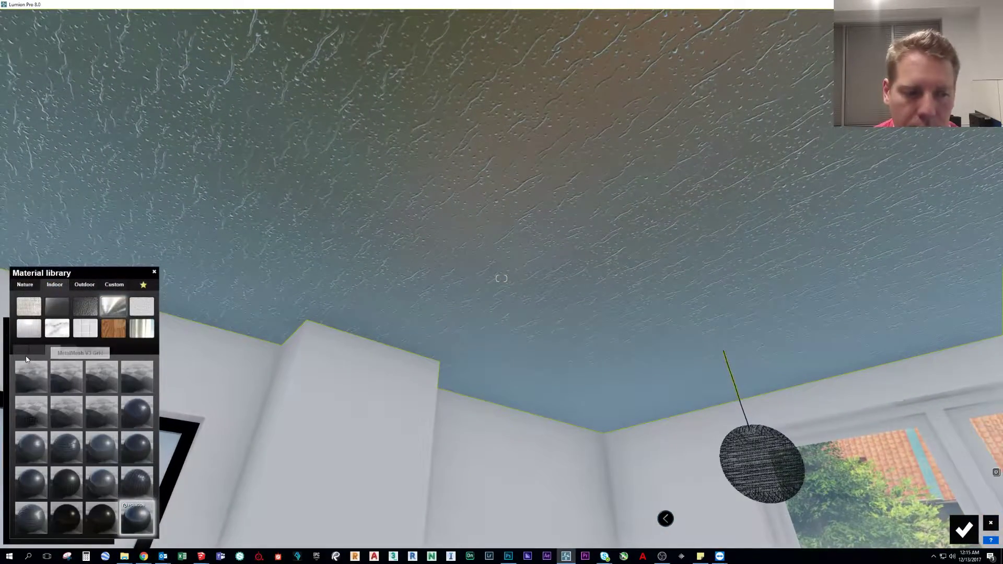
click(72, 351)
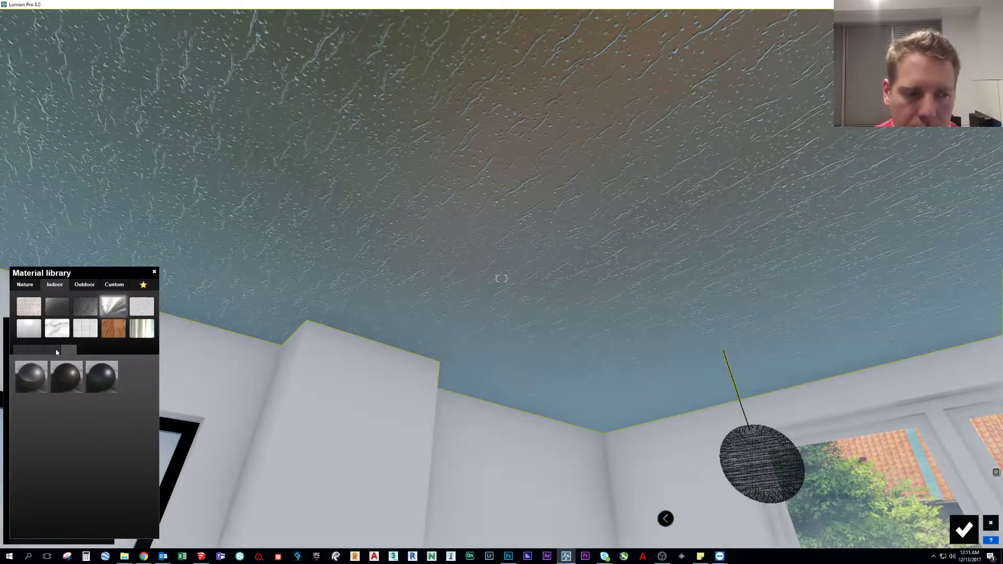
click(57, 352)
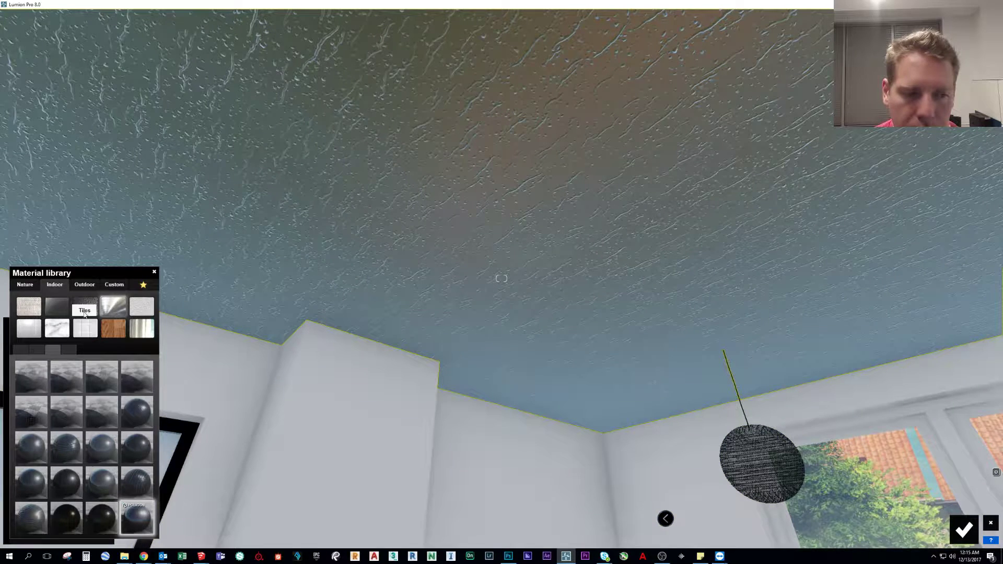
click(104, 286)
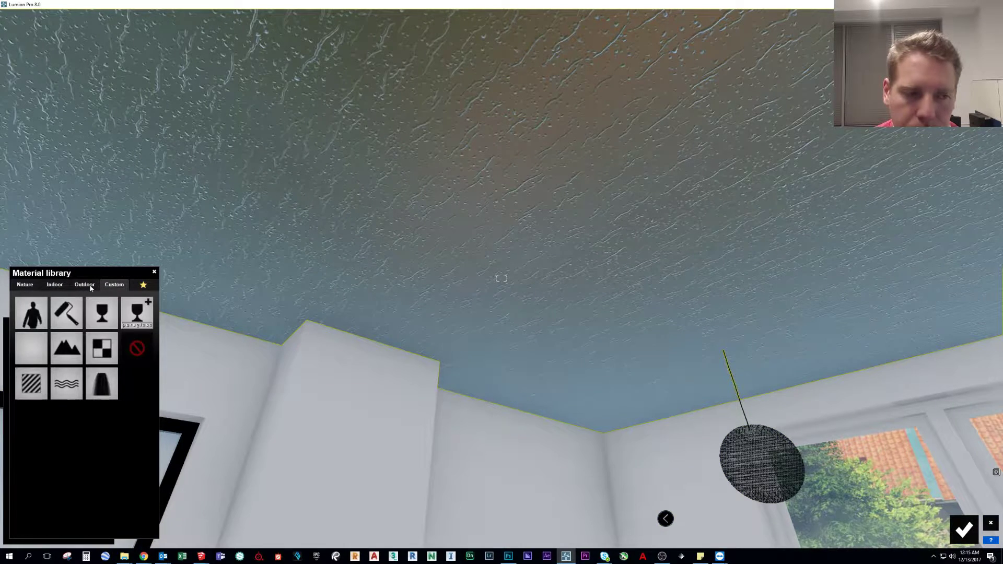
click(84, 284)
click(112, 308)
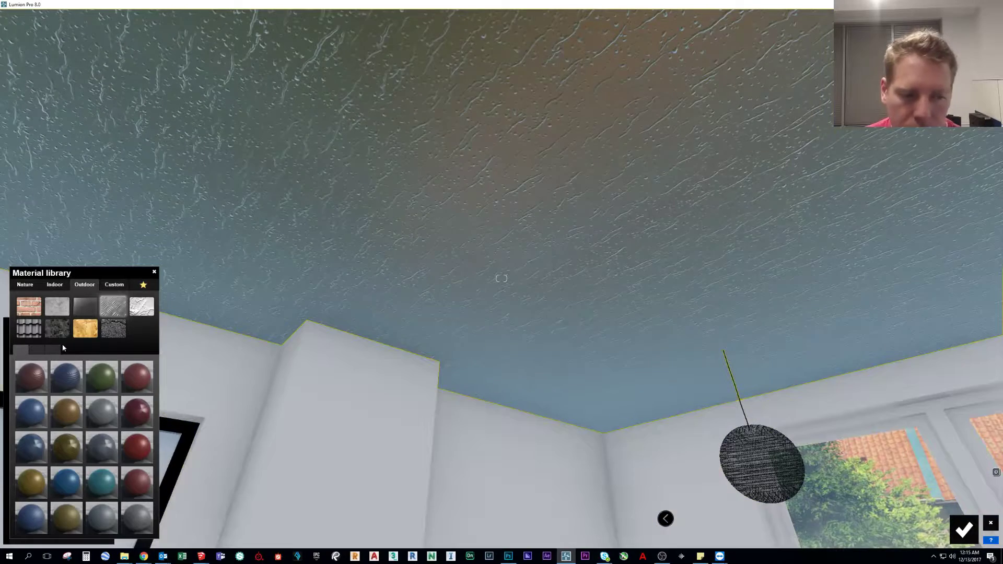
click(45, 351)
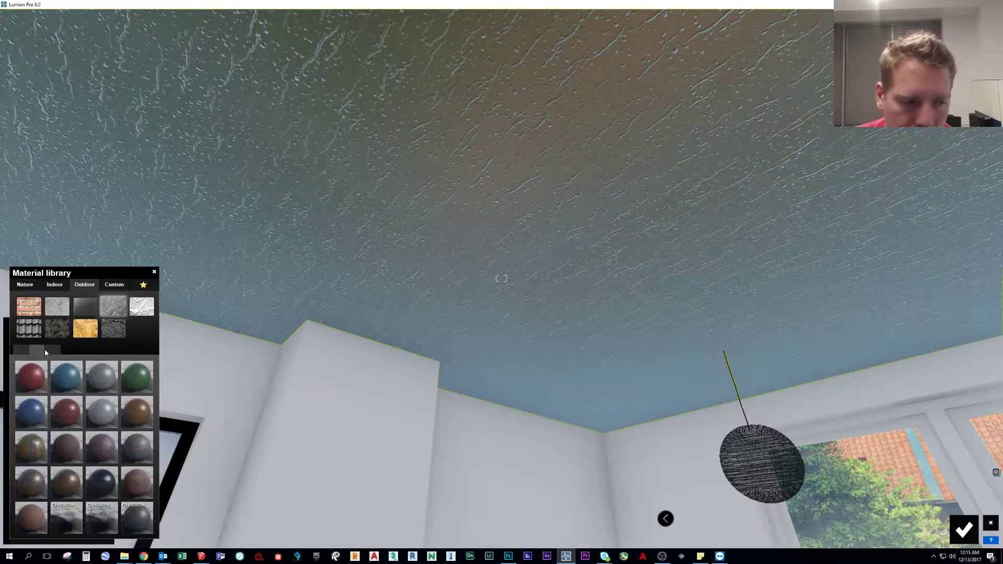
Return to the second page of outdoor metals and try a chain-link fence material on the ceiling
click(74, 529)
click(28, 372)
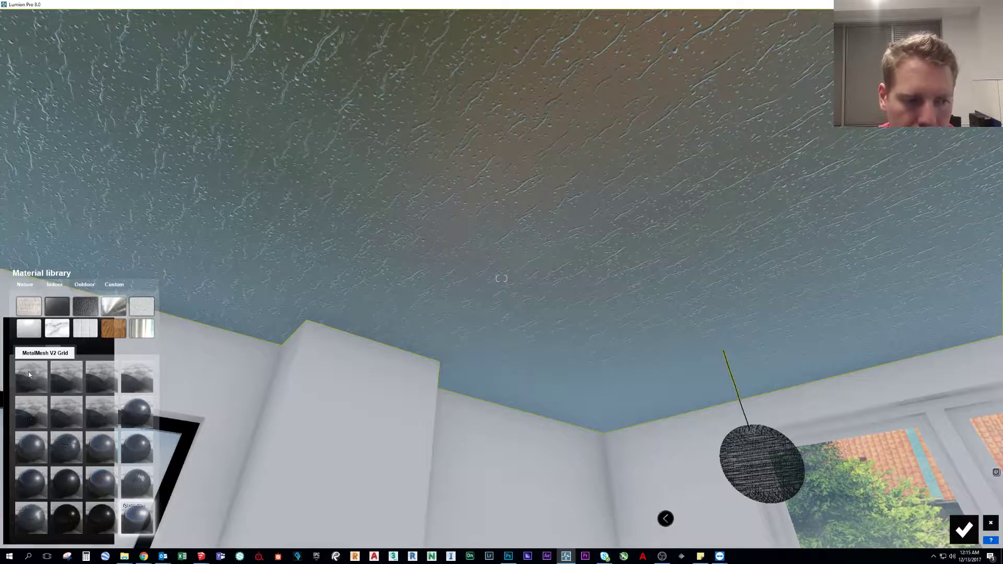
click(84, 285)
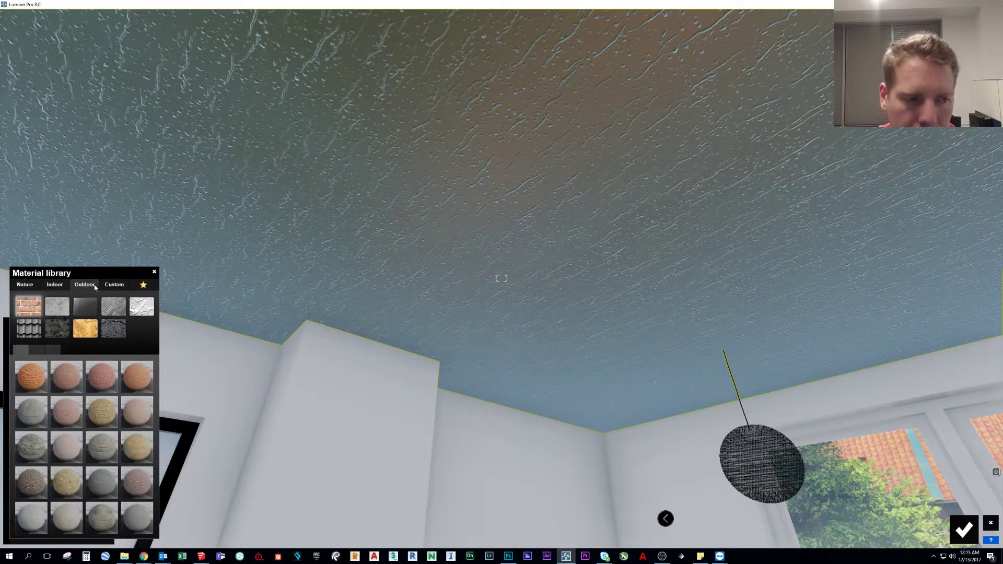
click(112, 307)
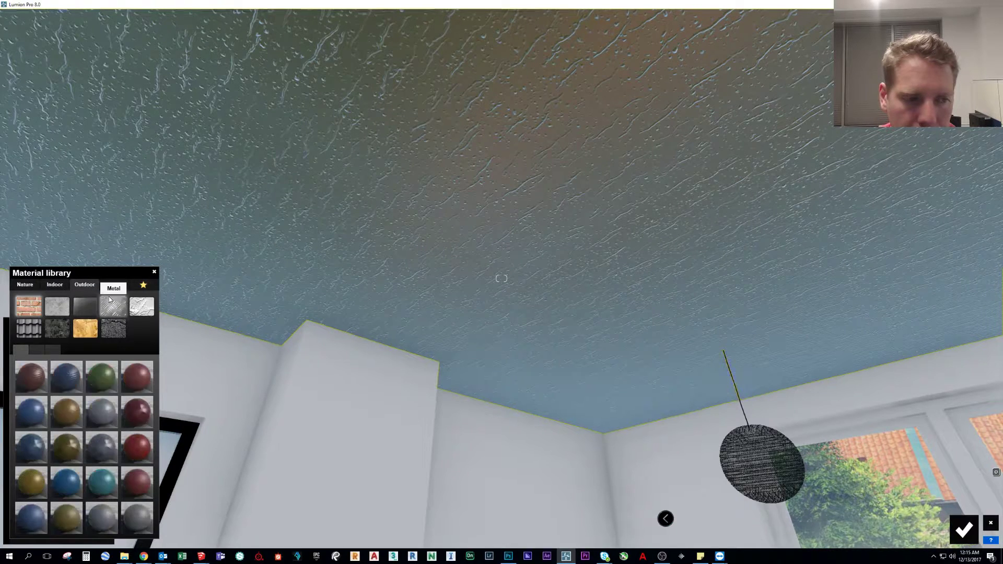
click(44, 351)
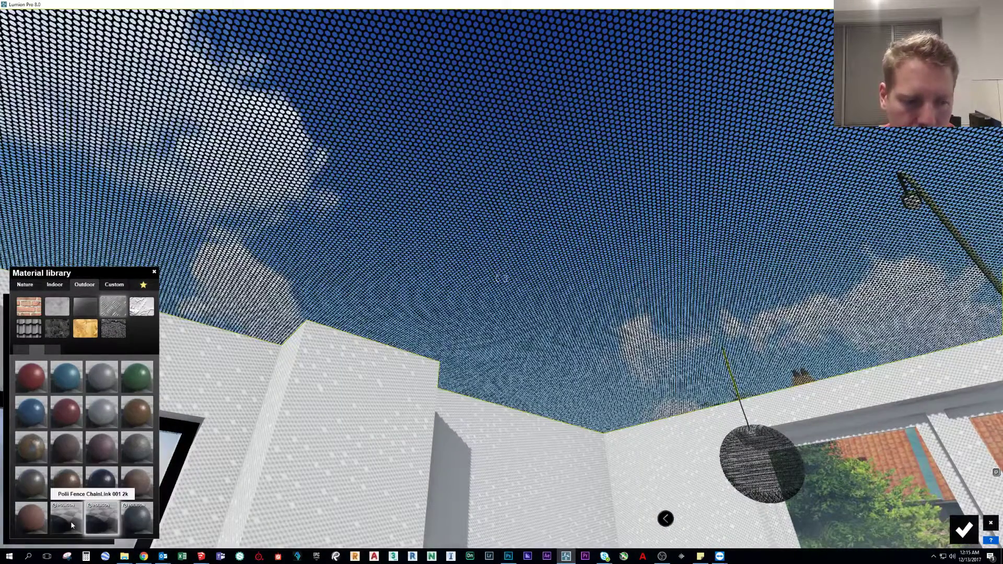
Apply the last material of the second outdoor metal page and open the material properties of the flat roof outside
click(149, 524)
right_drag(501, 279, 146, 366)
key(w)
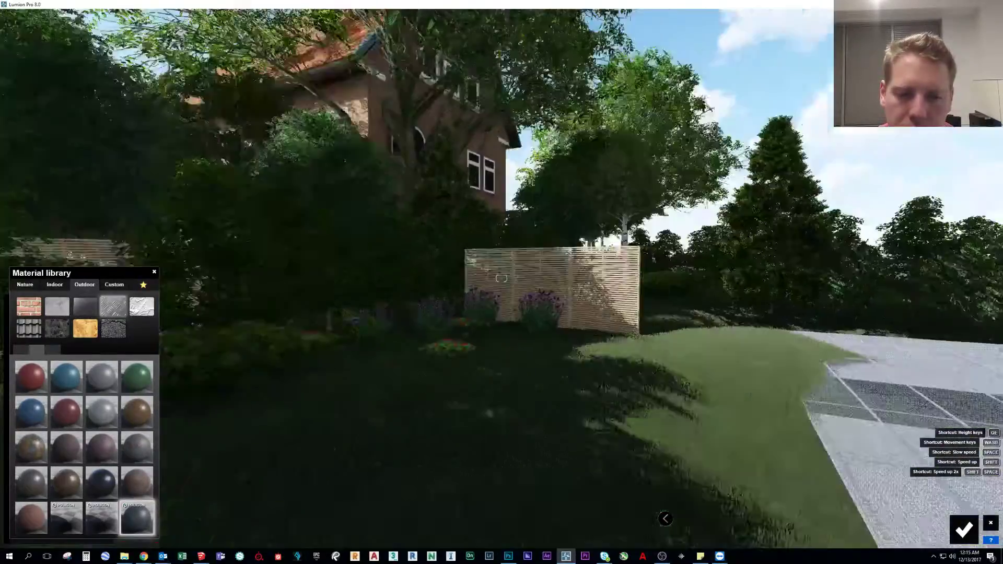
key(w)
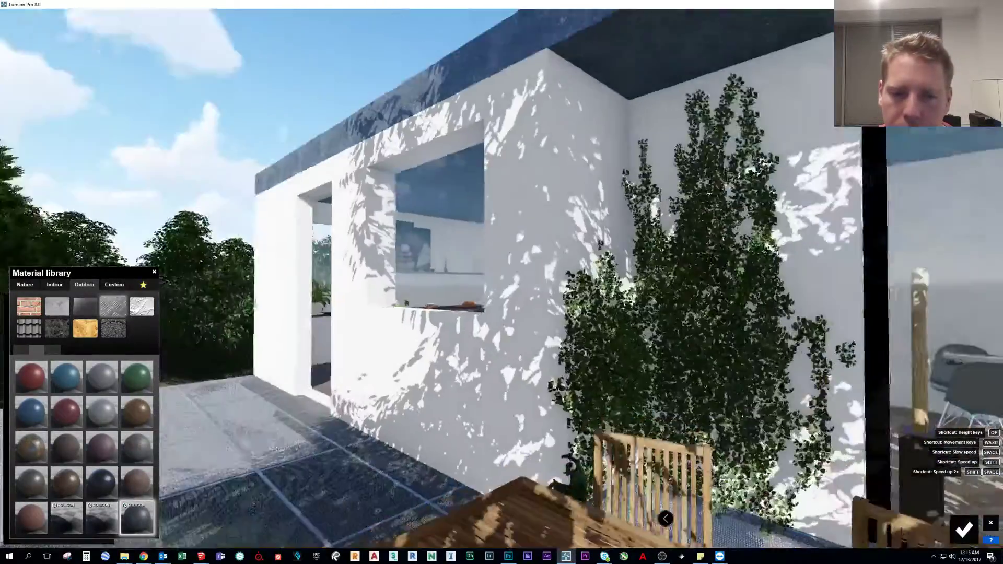
key(q)
right_drag(501, 279, 430, 368)
key(w)
right_drag(496, 376, 465, 315)
key(w)
click(465, 317)
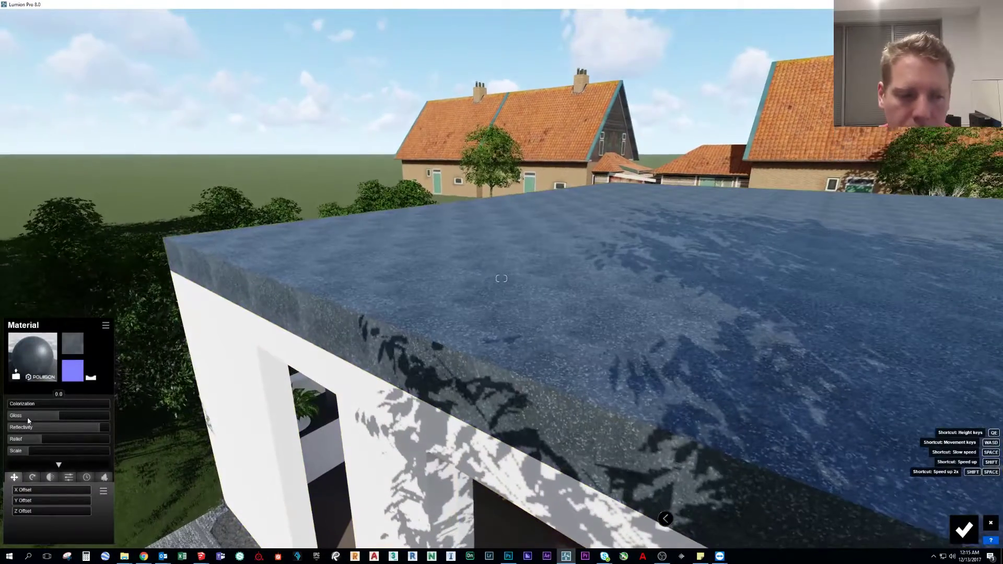
Apply Polii Metal MachiningLines 001 2k from the third outdoor metal page to the flat roof and inspect it
click(41, 366)
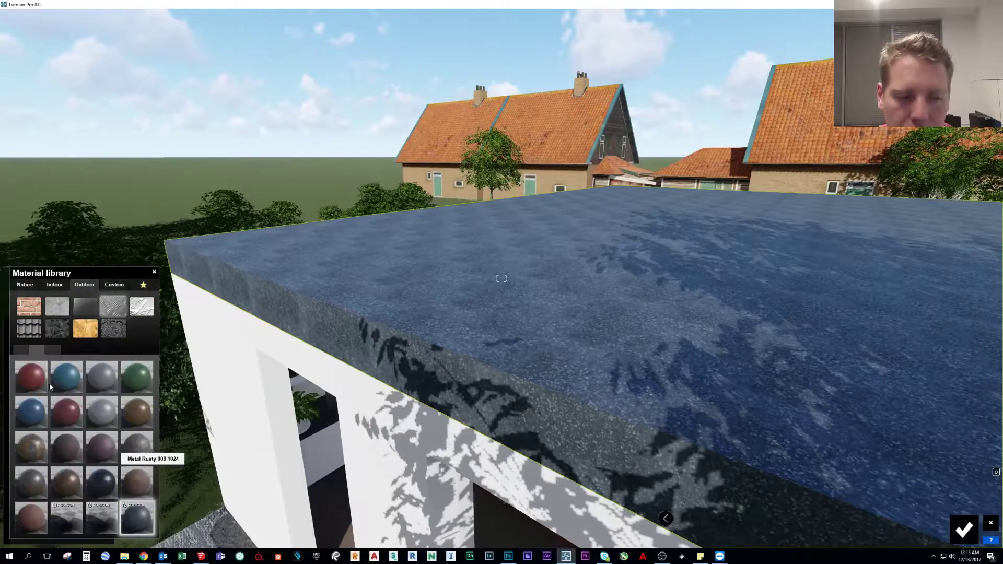
click(33, 379)
key(w)
right_drag(278, 352, 167, 308)
key(s)
right_drag(318, 317, 345, 350)
key(w)
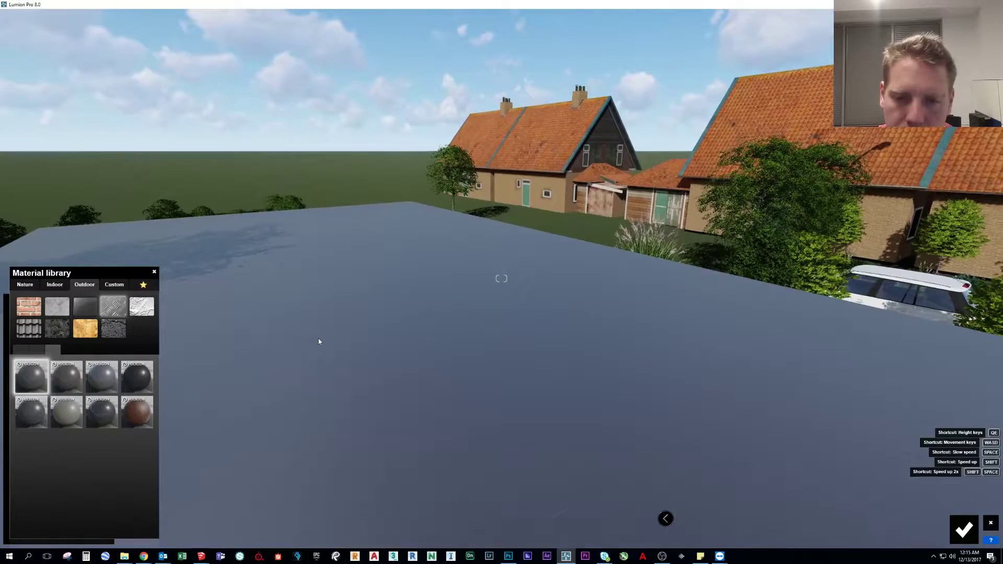
key(w)
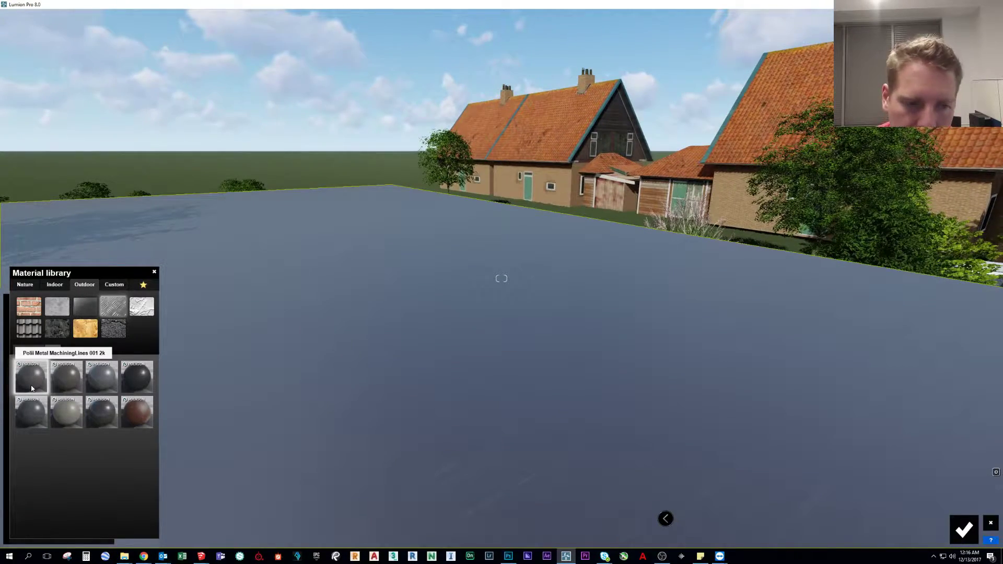
Try the second metal of the third outdoor page on the flat roof and apply the third one, with rusty chips
click(62, 382)
key(s)
right_drag(368, 340, 459, 345)
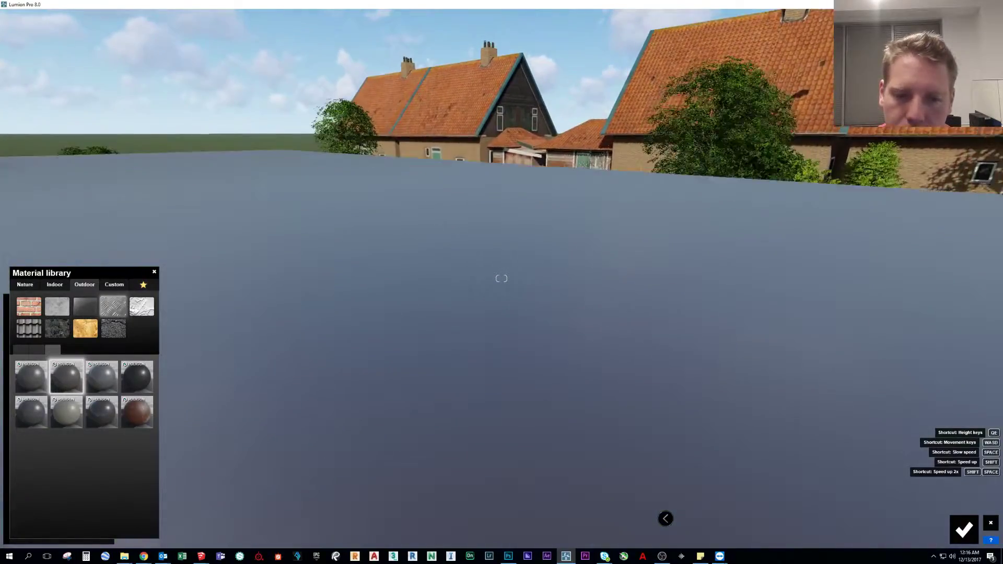
click(95, 386)
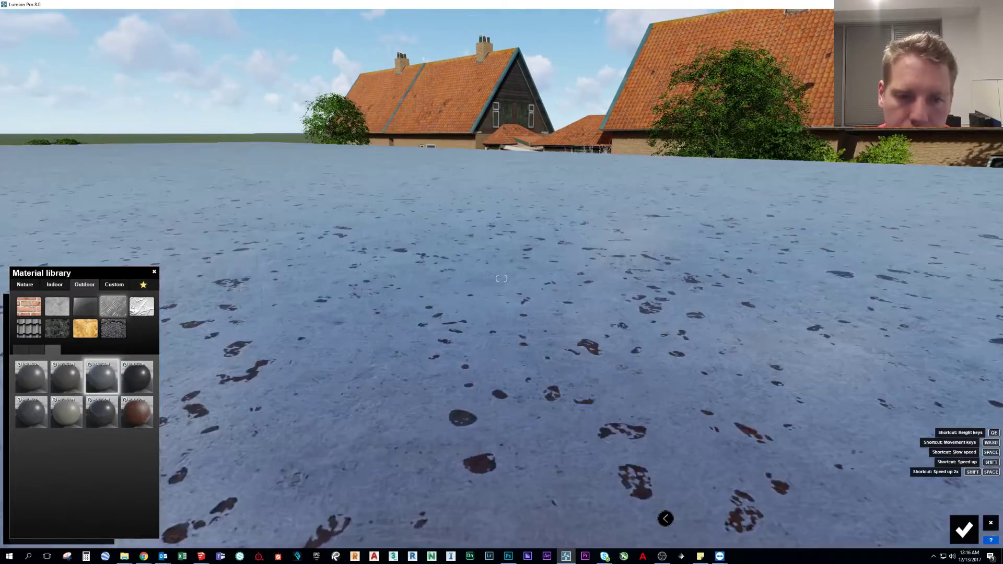
Inspect the rusty-chip metal on the flat roof from a distance, from above and up close
key(s)
right_drag(501, 279, 501, 366)
key(s)
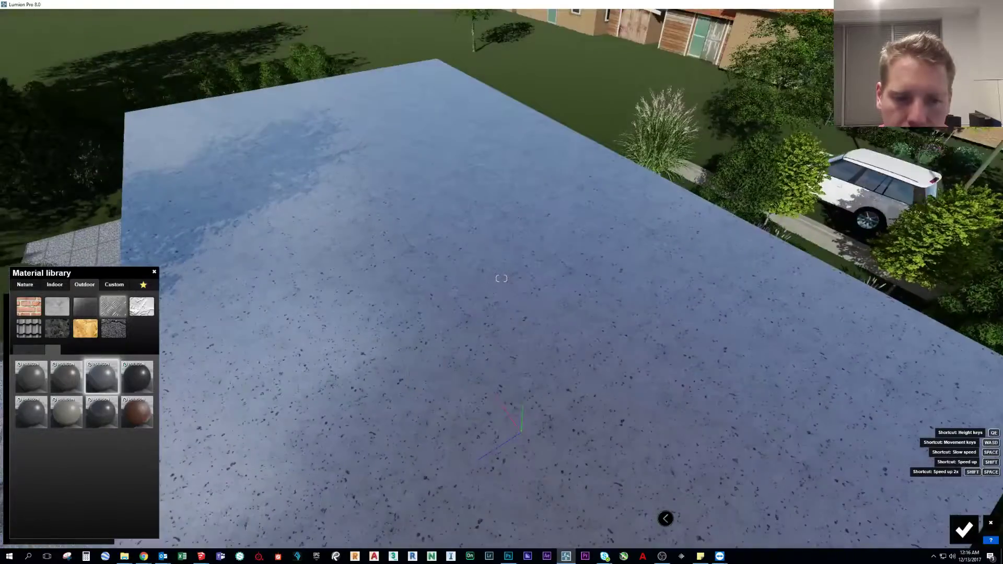
key(w)
mouse_move(501, 278)
right_down()
mouse_move(586, 240)
mouse_move(527, 277)
mouse_move(501, 264)
right_up()
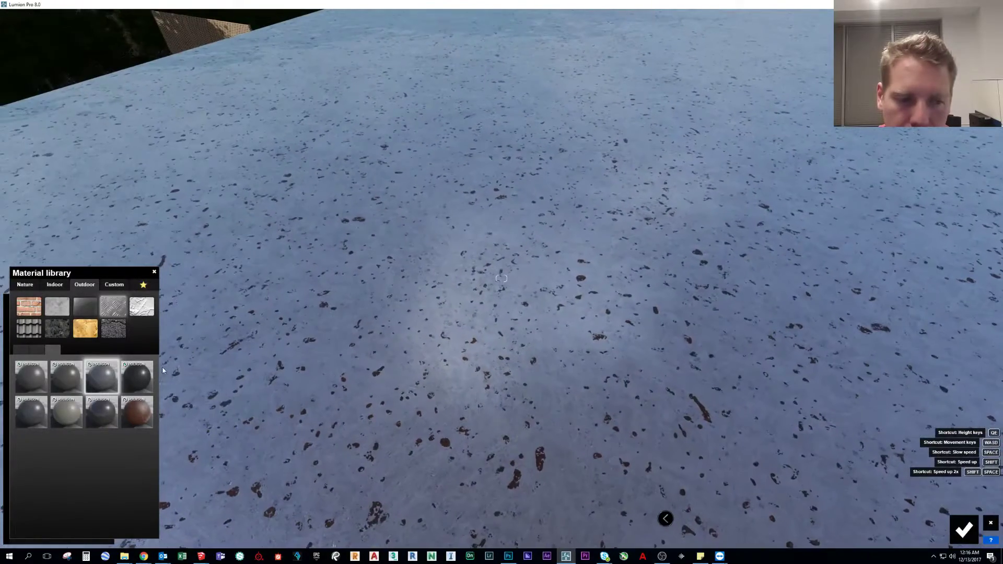
Apply Polii Metal RustRepolished 002 2k to the flat roof and inspect its reflections
click(31, 409)
click(137, 376)
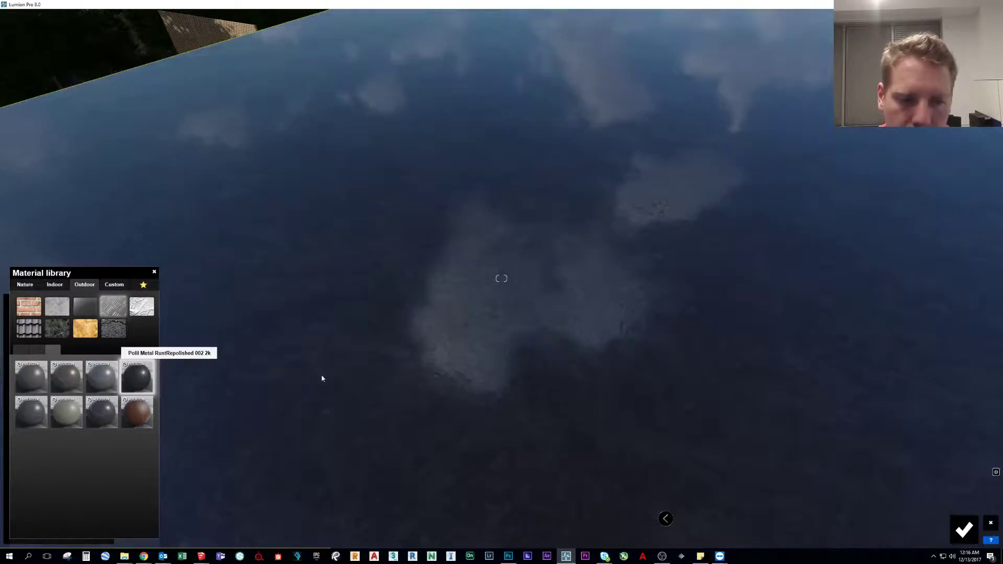
right_drag(323, 377, 322, 339)
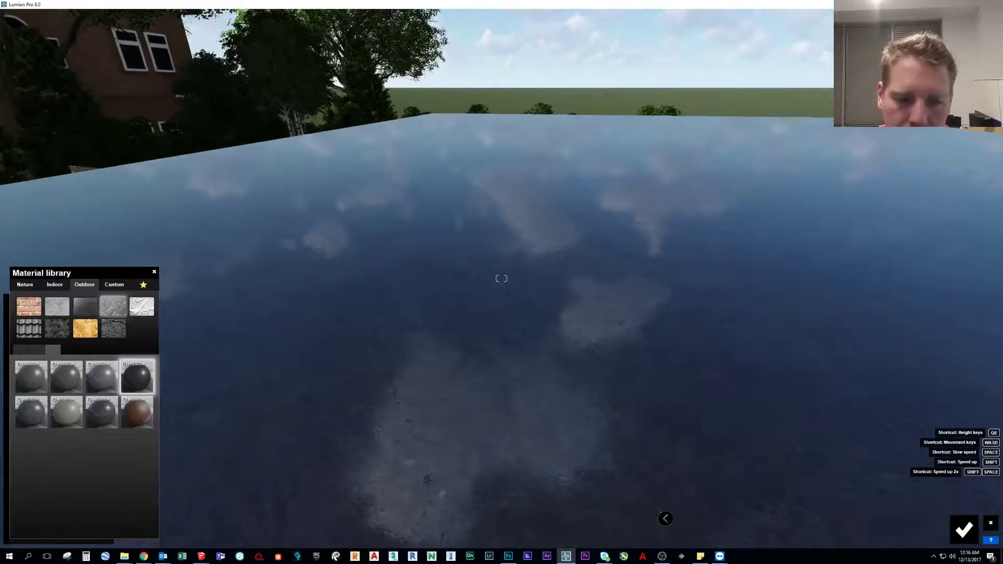
right_drag(501, 279, 502, 219)
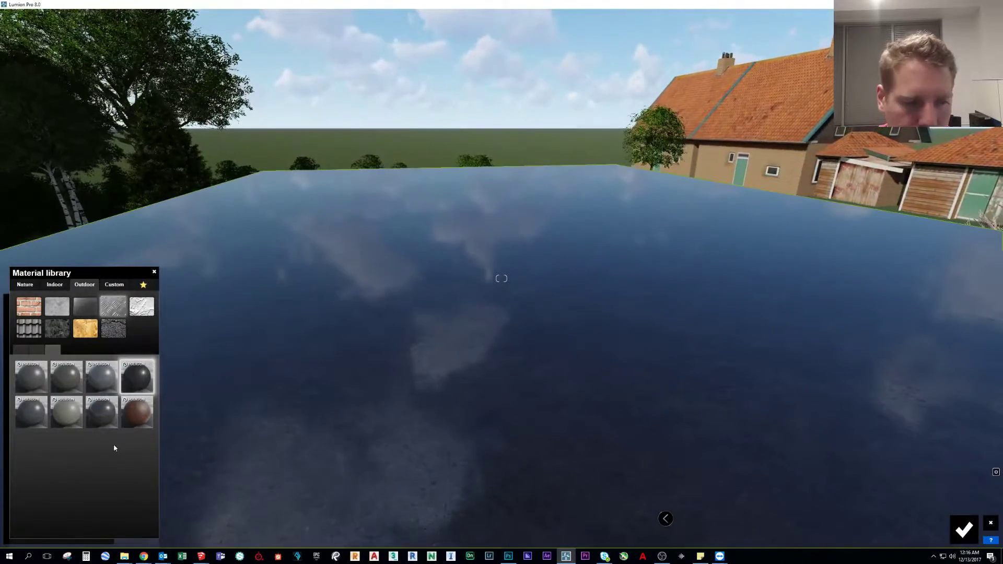
Try the remaining third-page metals on the flat roof, including Polii Metal Scratched 001 2k, and inspect the dark rust-speckled one
click(108, 414)
click(134, 416)
click(61, 418)
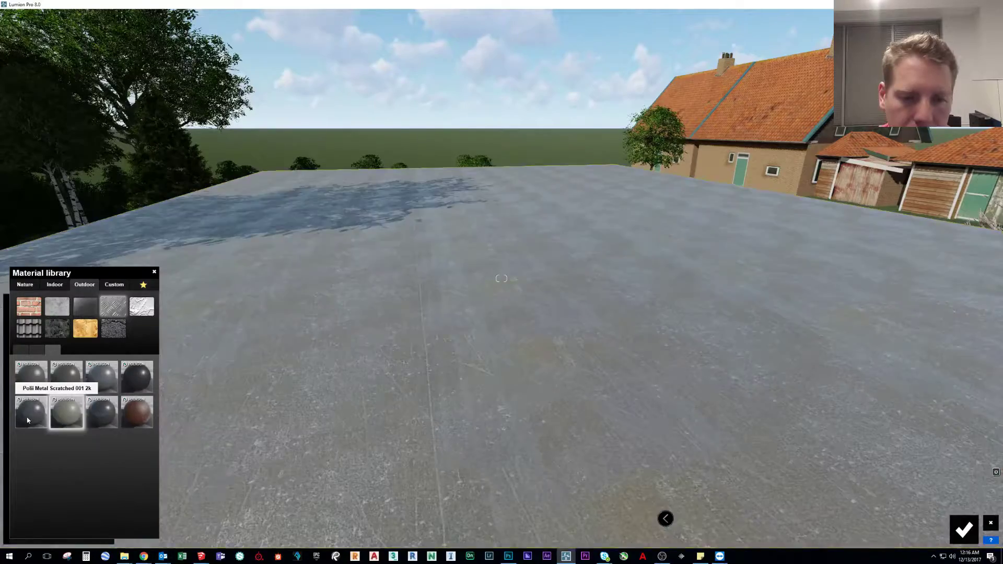
click(26, 419)
click(104, 422)
right_drag(221, 396, 282, 361)
right_drag(376, 372, 422, 387)
key(w)
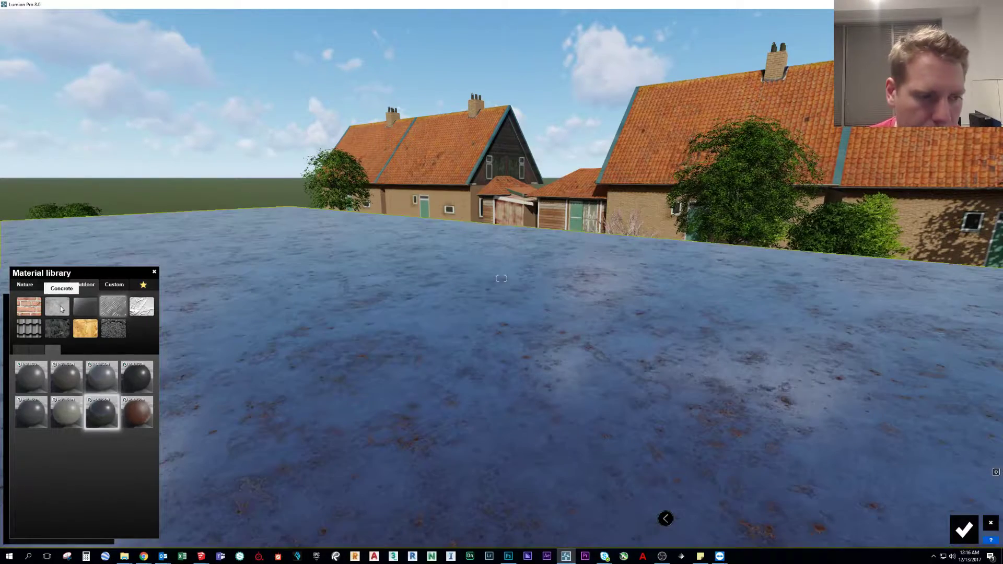
Apply Polii Concrete 19 2k from the third page of outdoor concretes to the flat roof and inspect it
click(60, 308)
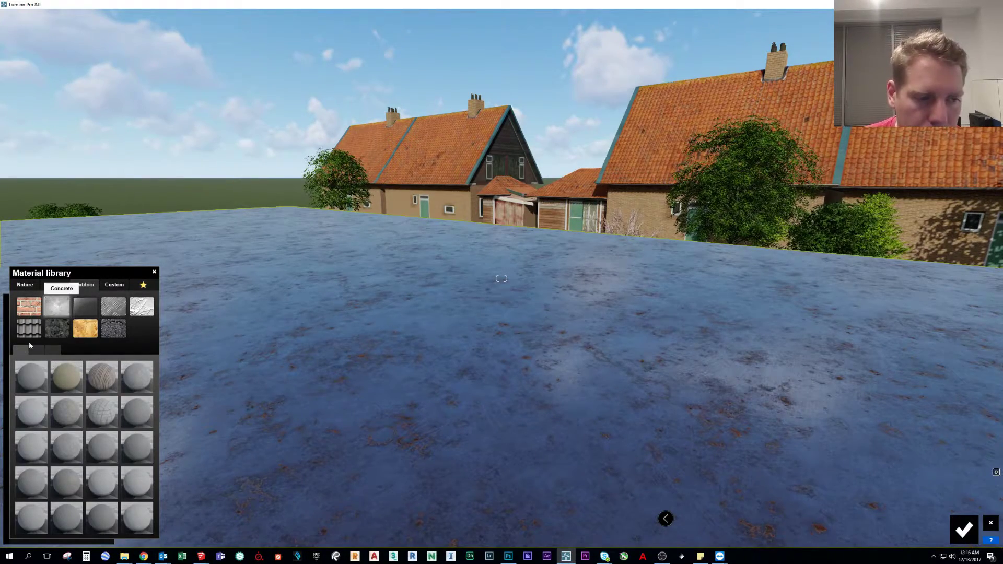
click(52, 350)
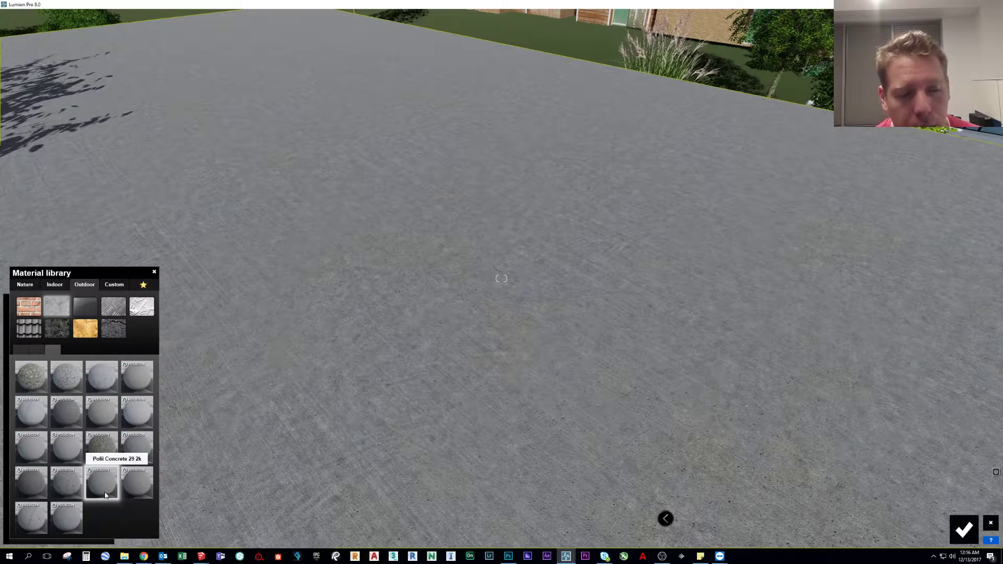
click(133, 452)
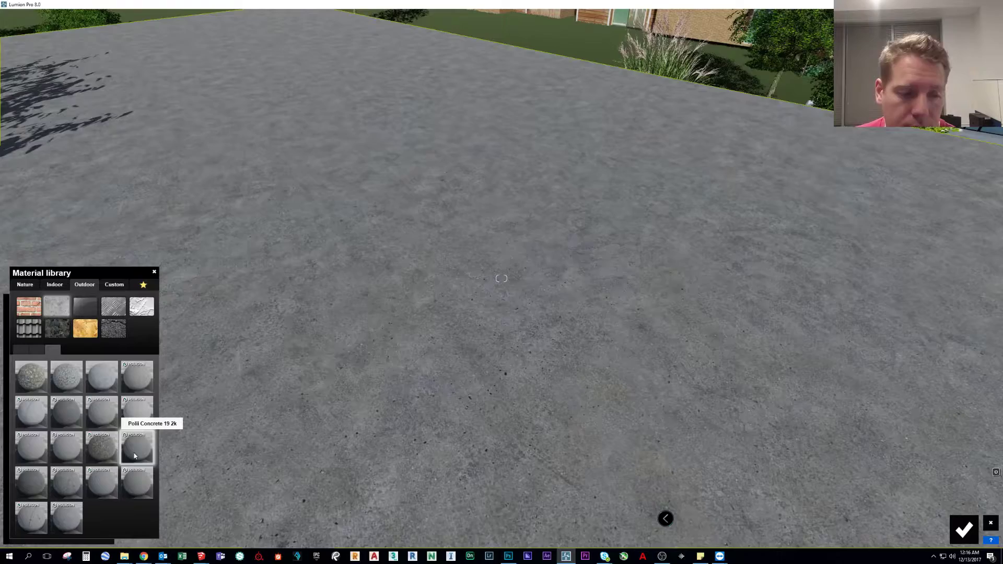
right_drag(450, 376, 365, 245)
right_drag(449, 334, 429, 370)
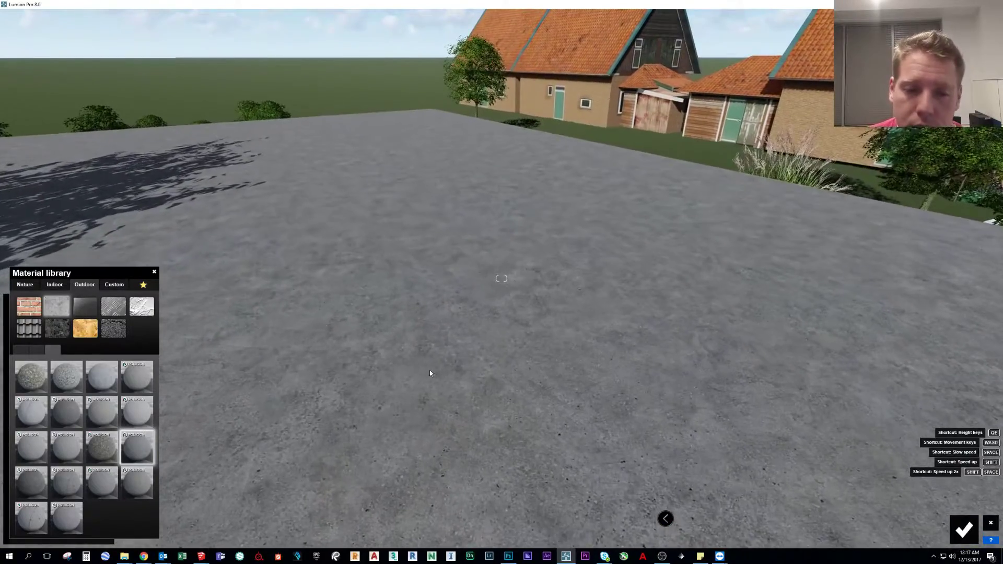
Try more third-page concretes on the flat roof, including Polii Concrete 04 2k, Polii ConcretePlates 06 2k and Polii Concrete 14 2k
click(137, 417)
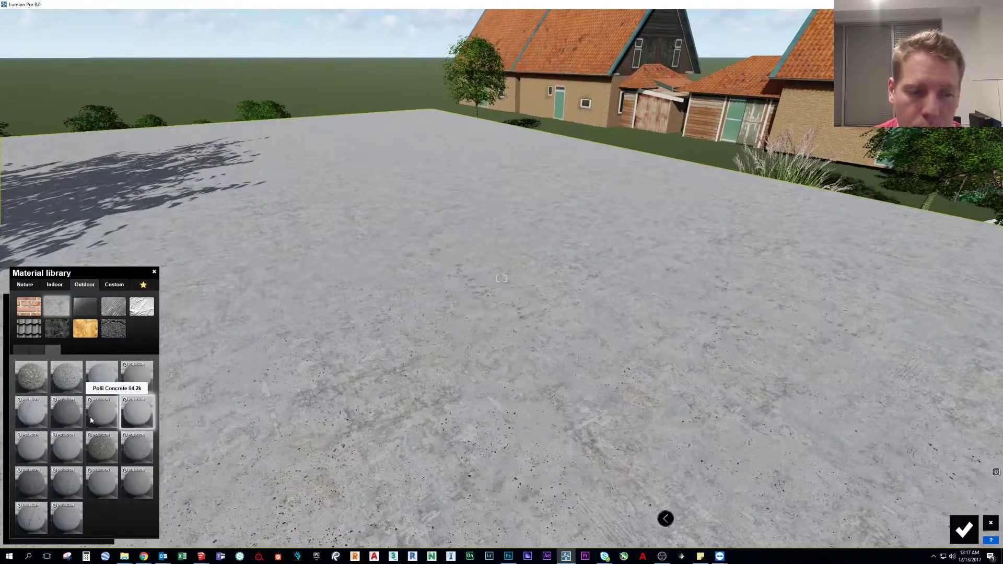
click(91, 418)
right_drag(543, 365, 500, 344)
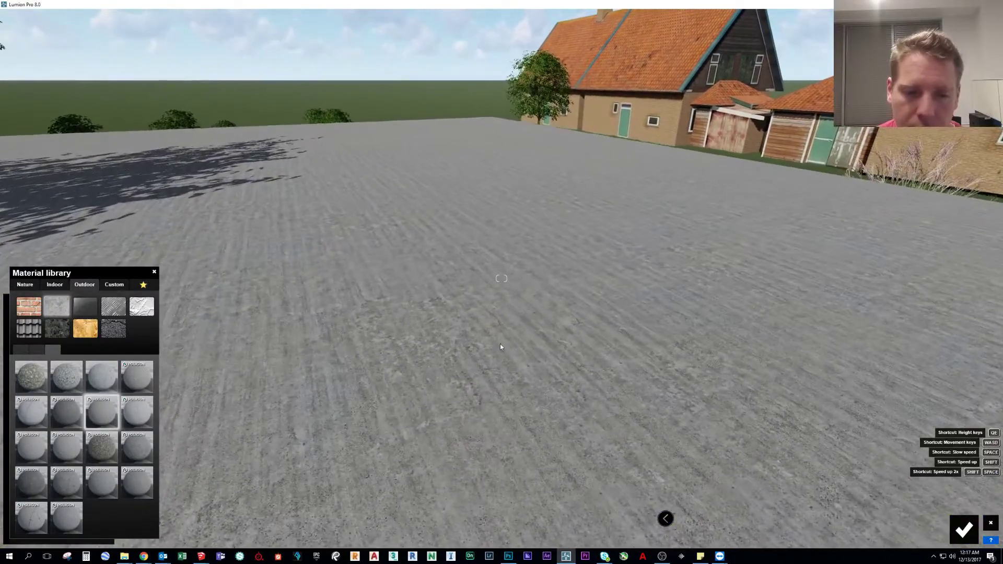
click(142, 374)
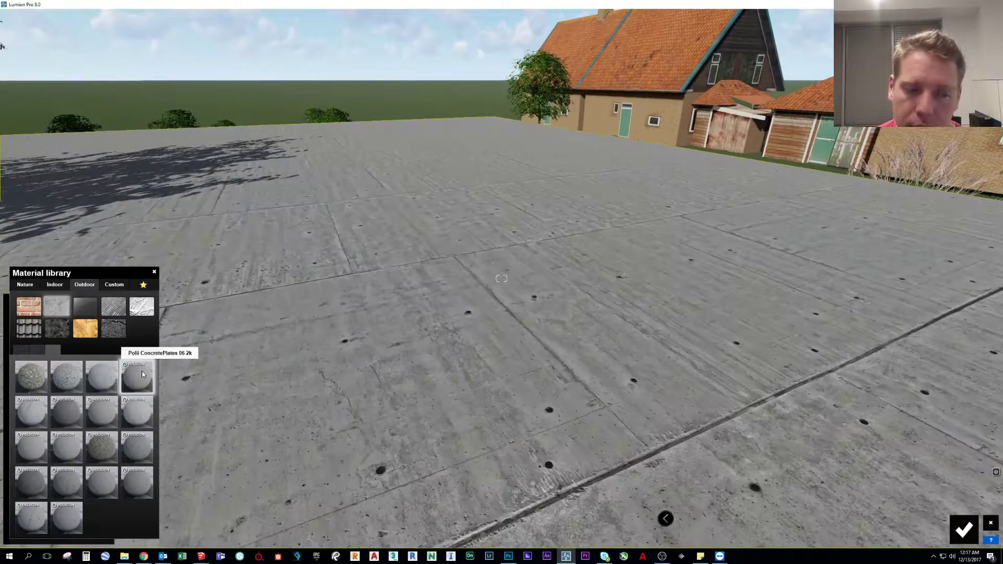
click(66, 423)
click(31, 448)
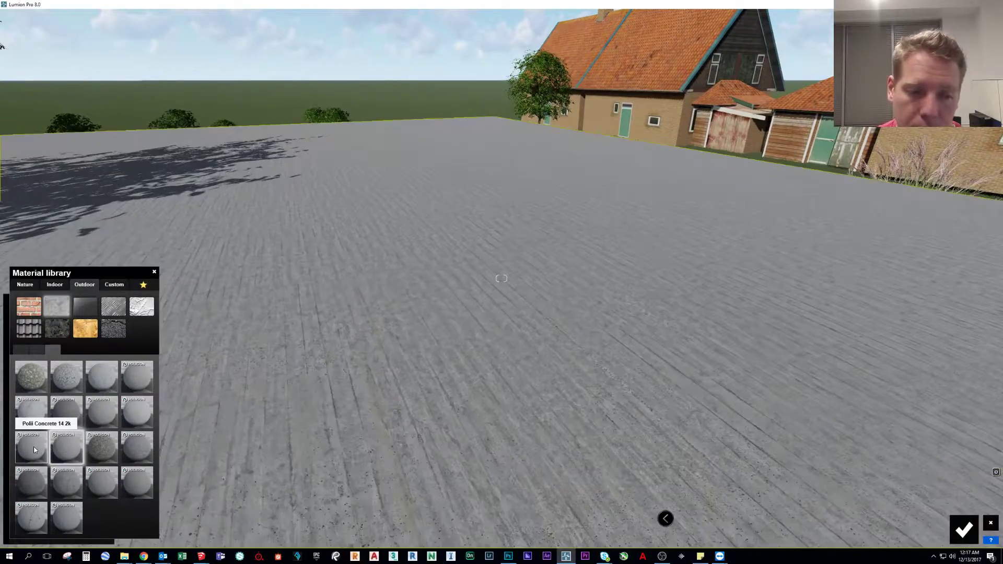
click(33, 476)
Apply Polii Concrete 26 2k to the flat roof and inspect its slab pattern from several angles
click(66, 482)
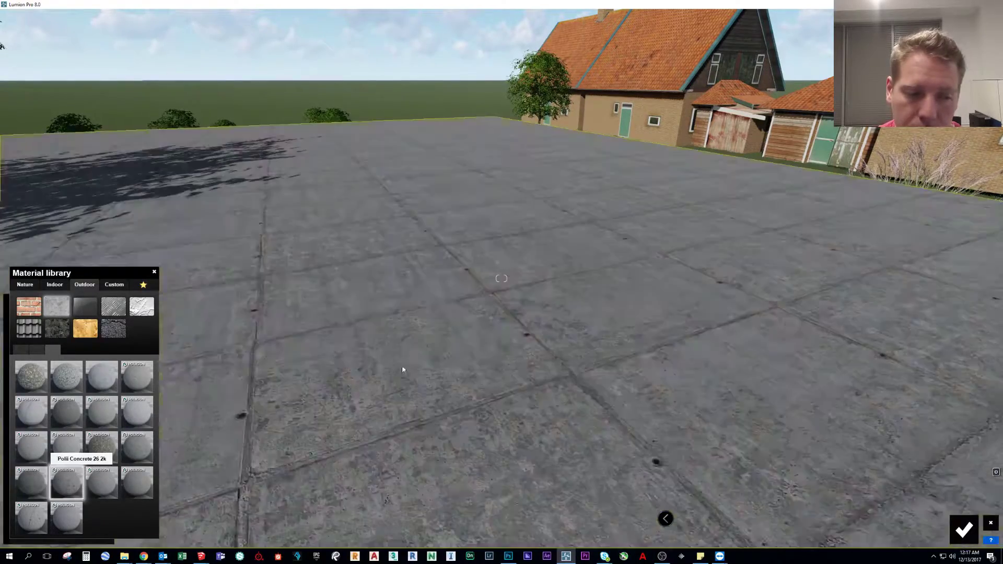
right_drag(403, 370, 397, 444)
key(q)
key(s)
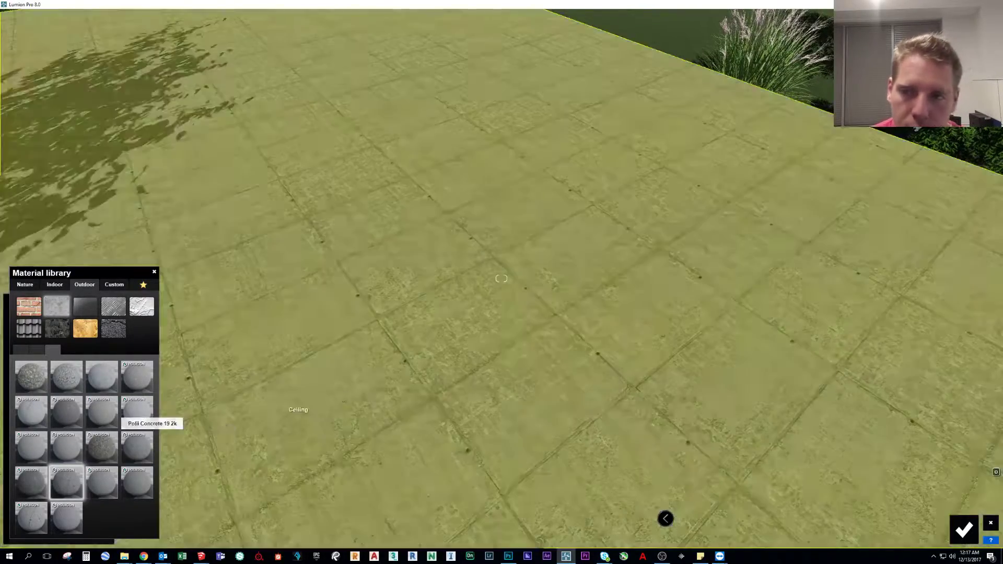
right_drag(295, 411, 397, 366)
key(w)
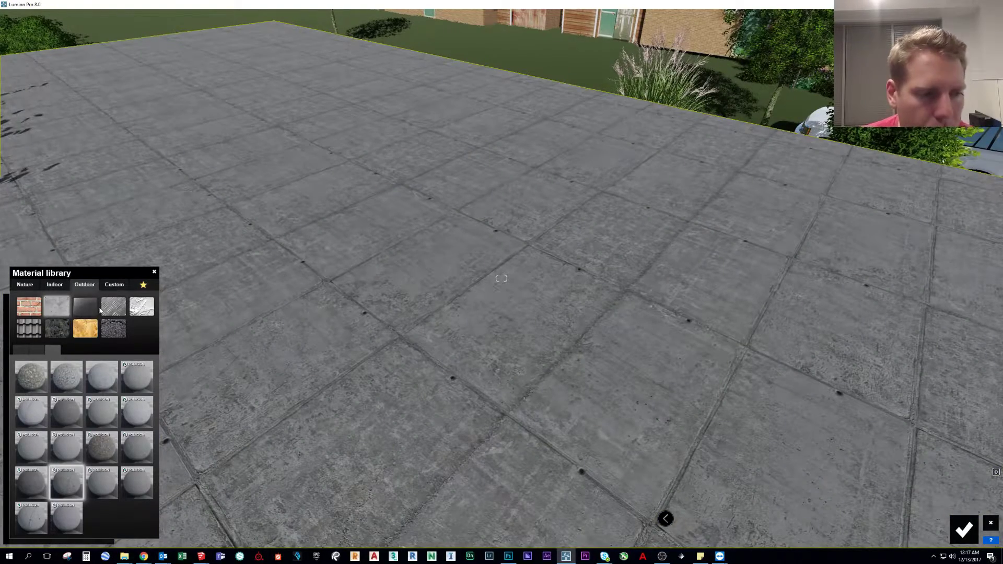
Try Polii Bricks 20 01 3k and the dark slate material from the third page of outdoor bricks on the flat roof
click(33, 300)
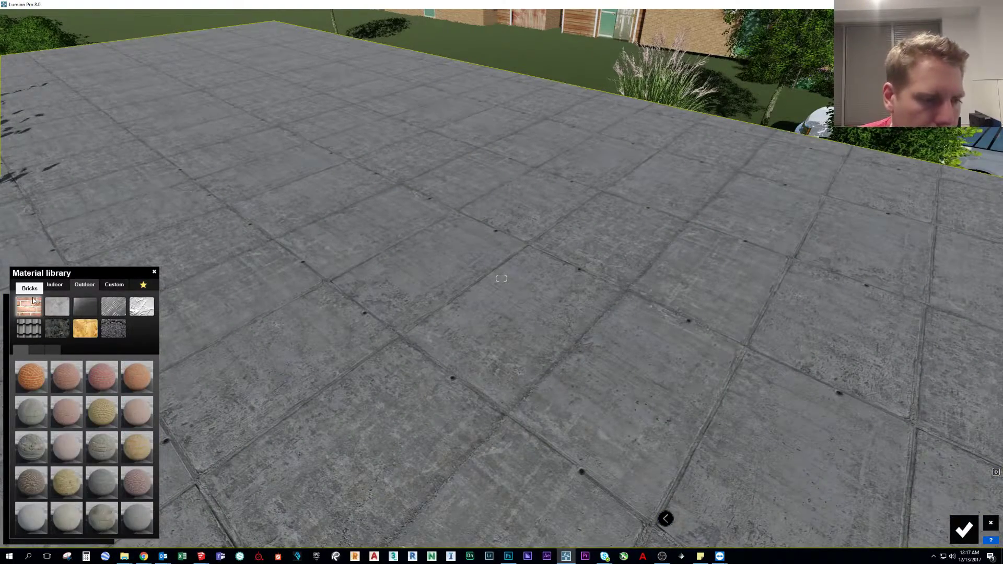
click(52, 351)
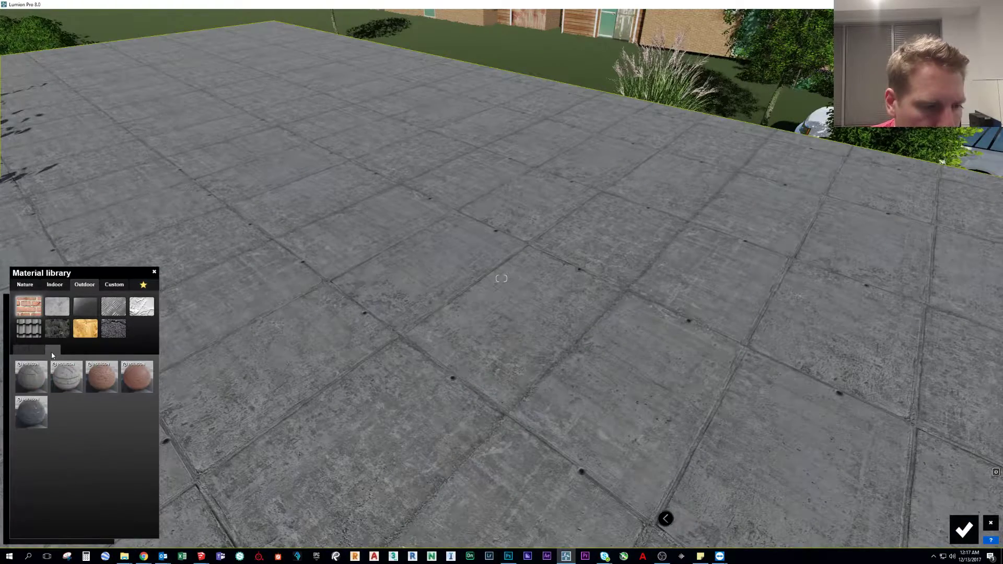
click(93, 382)
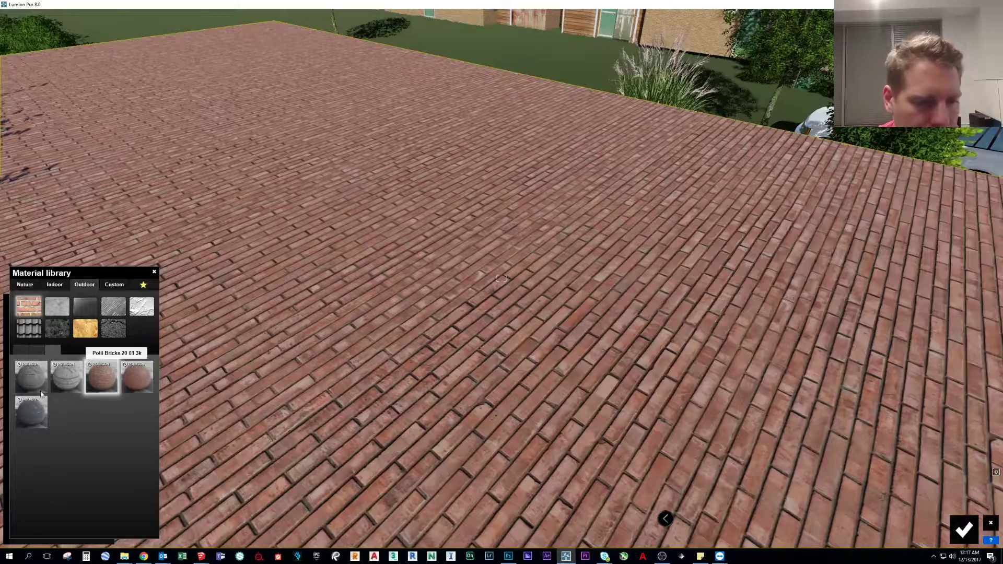
click(30, 408)
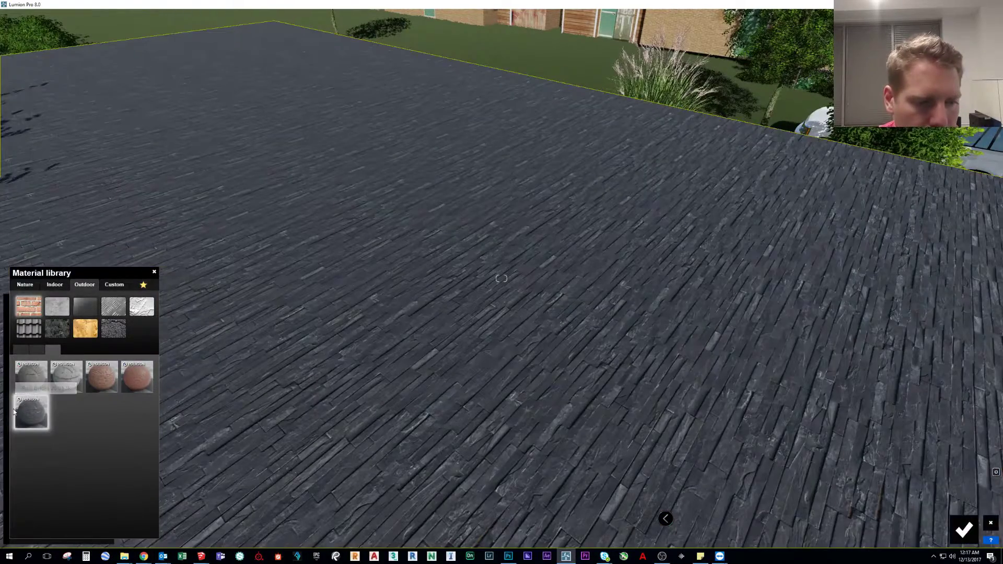
Browse the roof tiles, apply Polii CityStreet Sidewalk 002 2k from the outdoor stones to the flat roof and inspect it closely
click(34, 331)
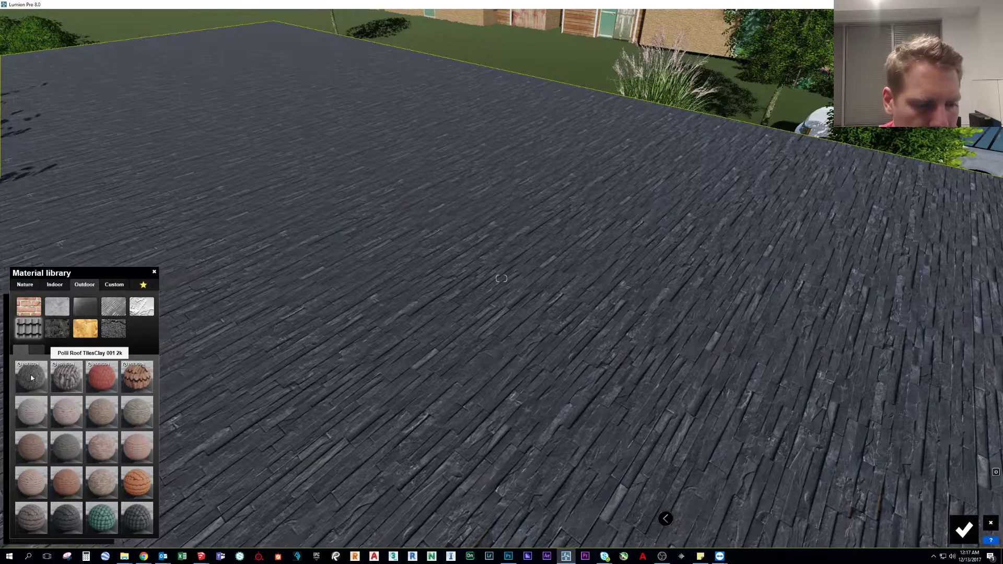
click(27, 350)
click(56, 336)
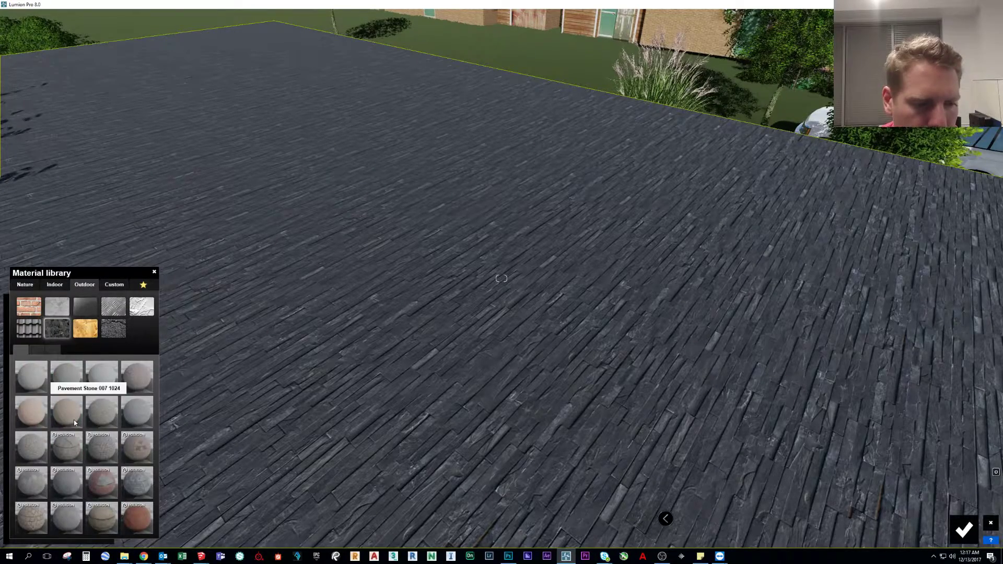
click(75, 443)
click(96, 443)
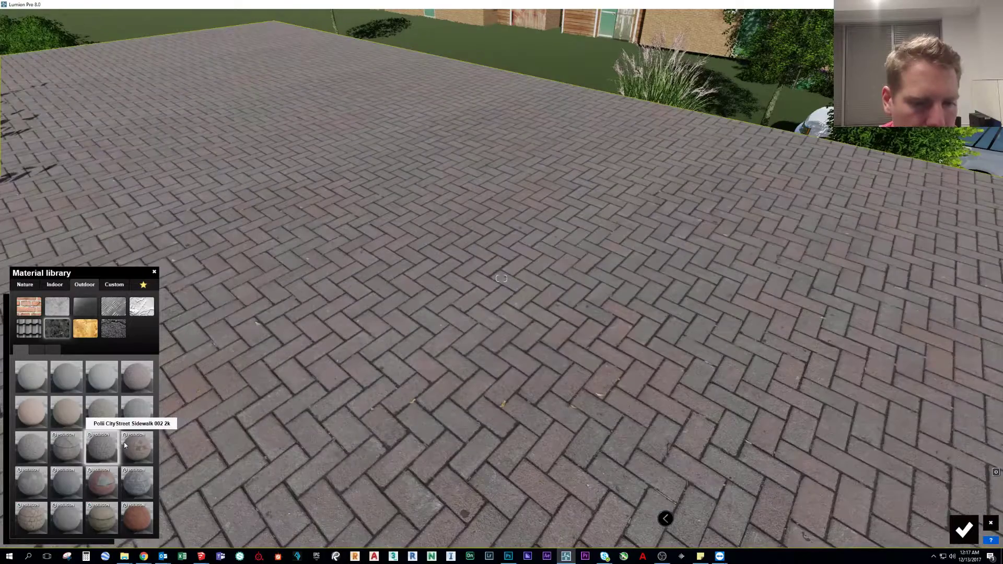
click(127, 441)
click(106, 449)
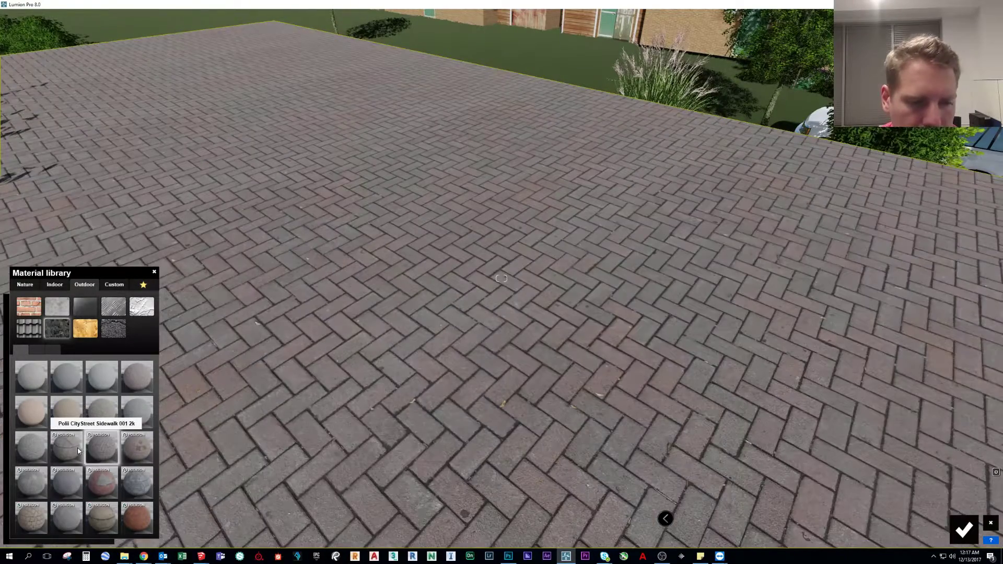
key(w)
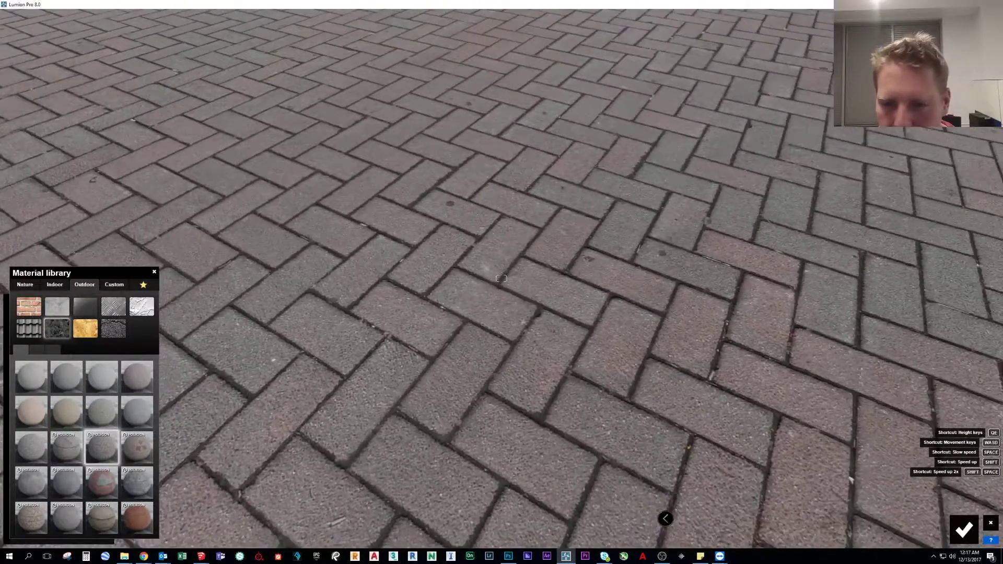
Try two slab pavings from the first stone page, and cobblestones including Polii Cobblestone 25 2k from the second, on the flat roof
click(102, 514)
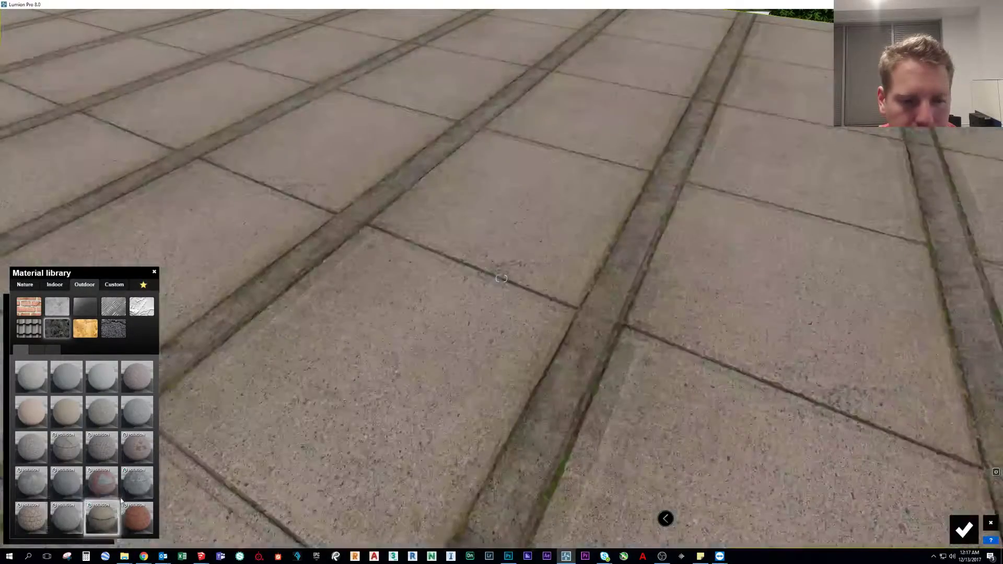
click(74, 494)
click(40, 350)
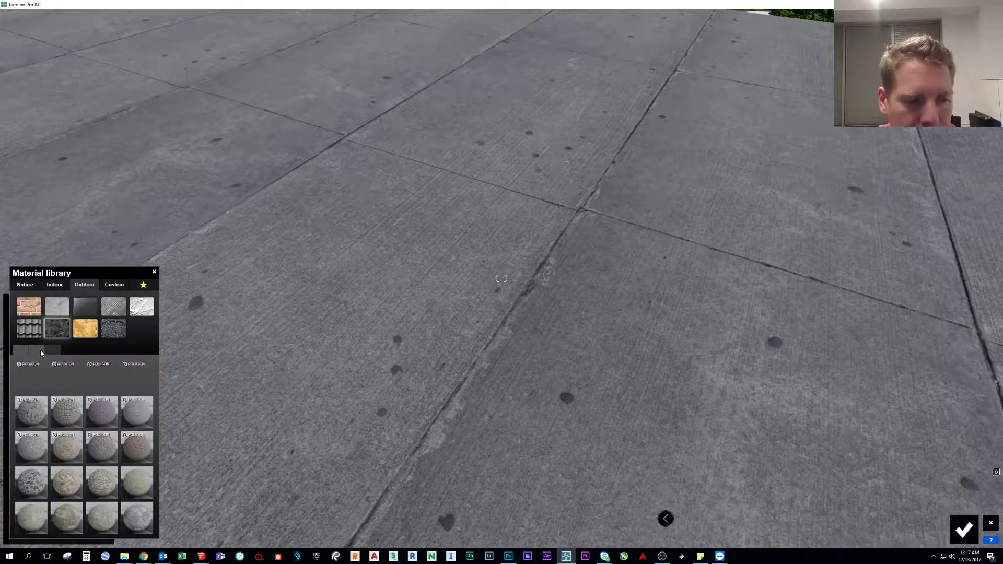
click(67, 377)
click(66, 447)
click(124, 426)
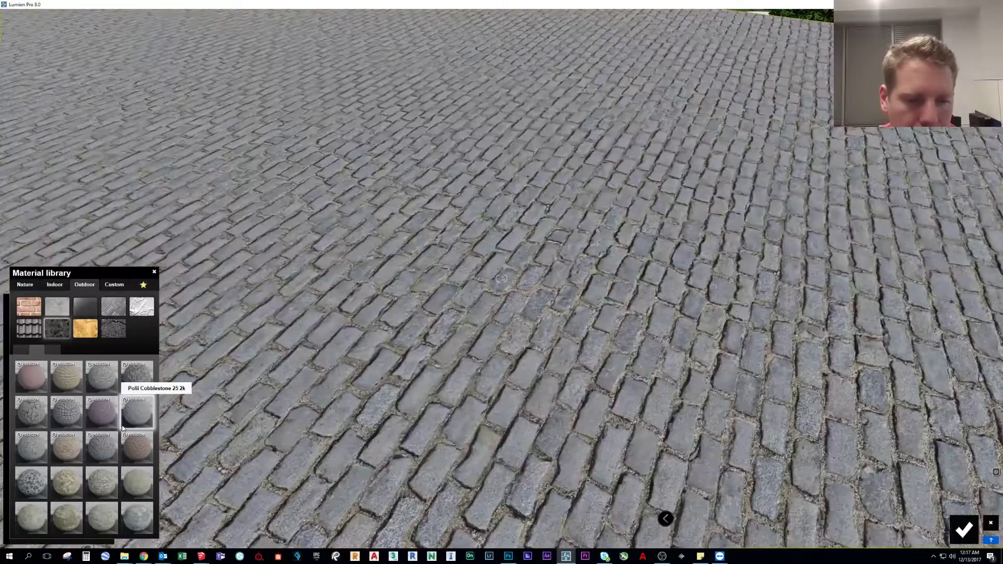
click(131, 513)
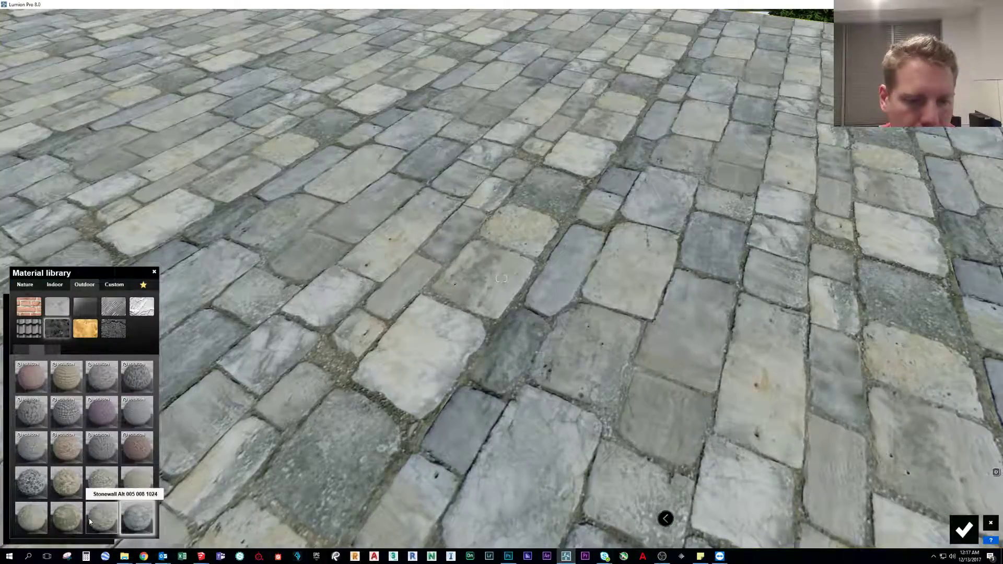
click(90, 520)
click(52, 349)
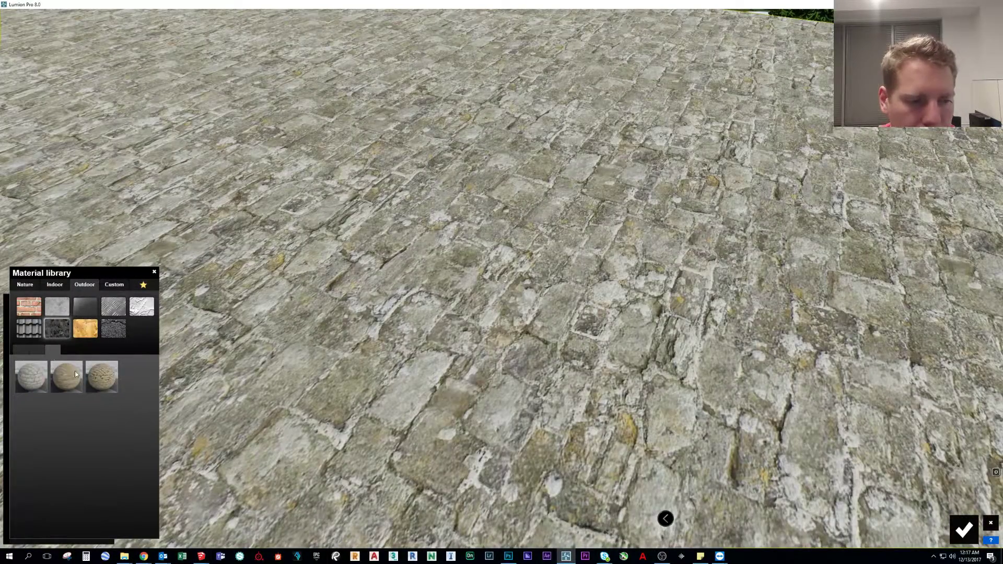
Apply the grey cobblestone with fallen leaves from the second stone page to the flat roof and inspect it from farther away
click(39, 347)
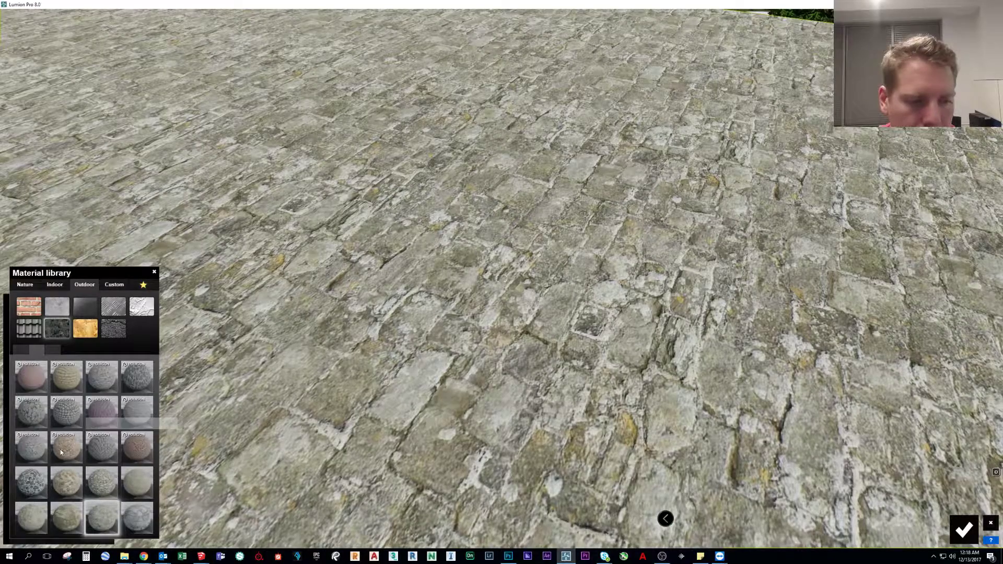
click(31, 448)
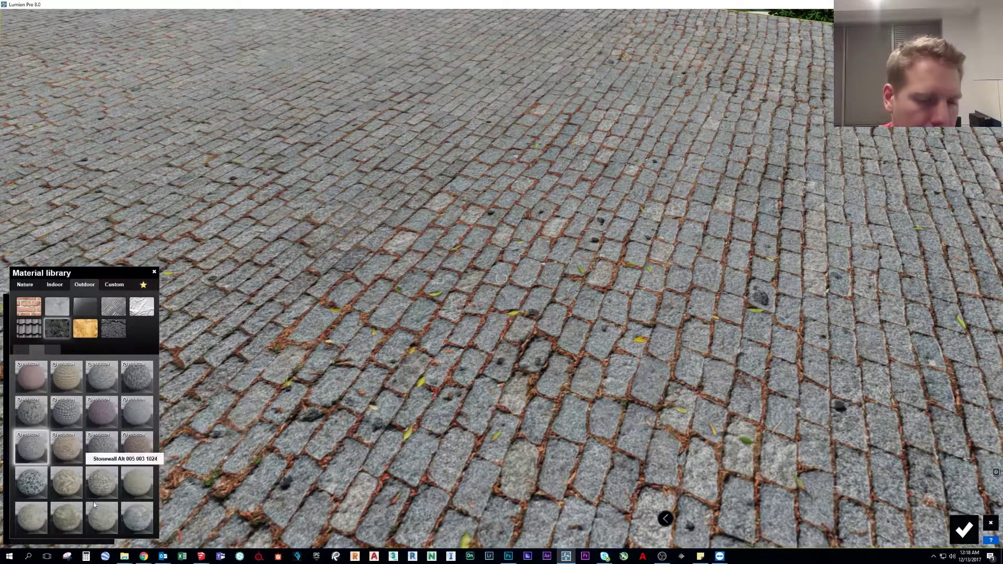
click(55, 349)
right_drag(116, 351, 82, 287)
key(s)
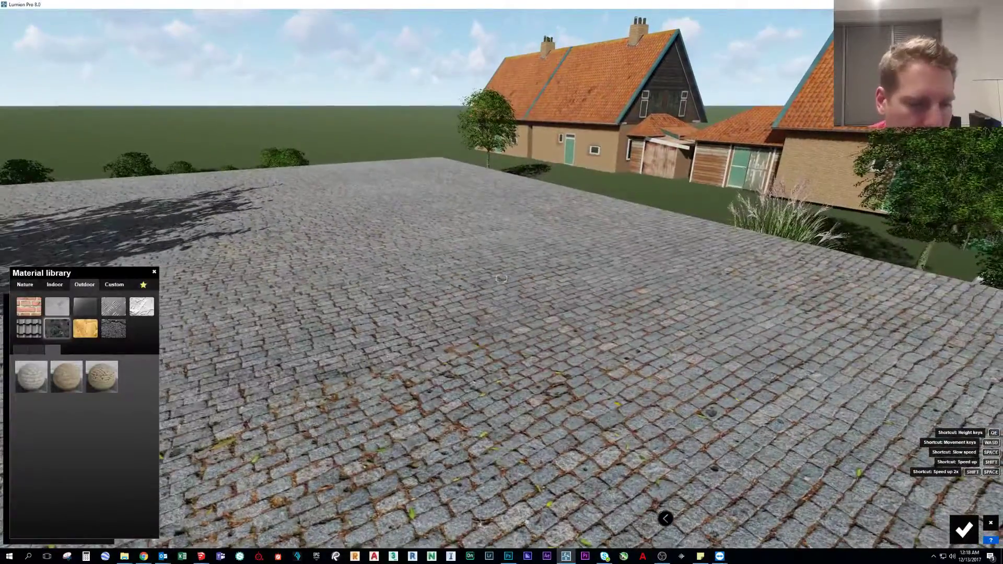
Look through the three pages of outdoor wood materials
click(83, 328)
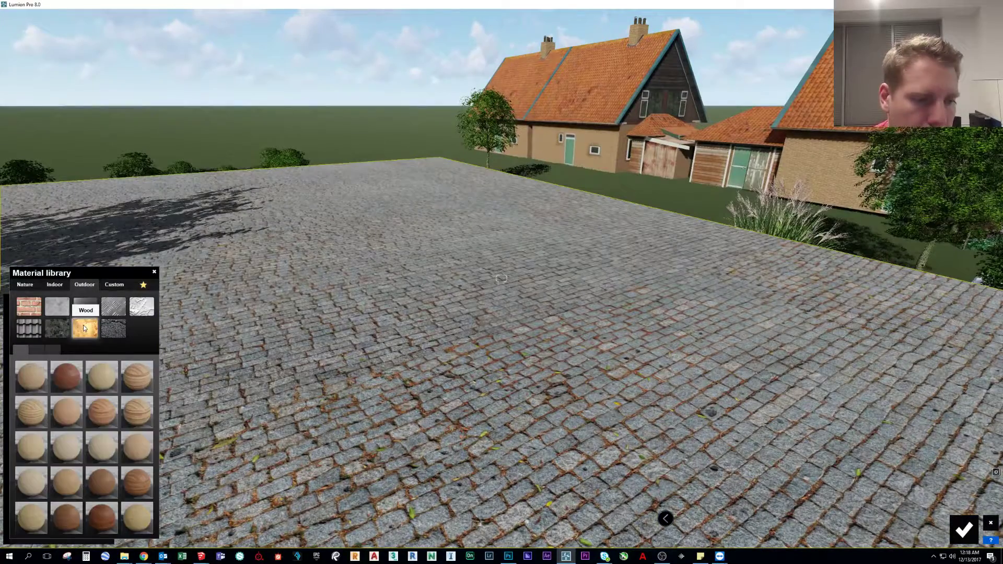
click(55, 351)
click(30, 349)
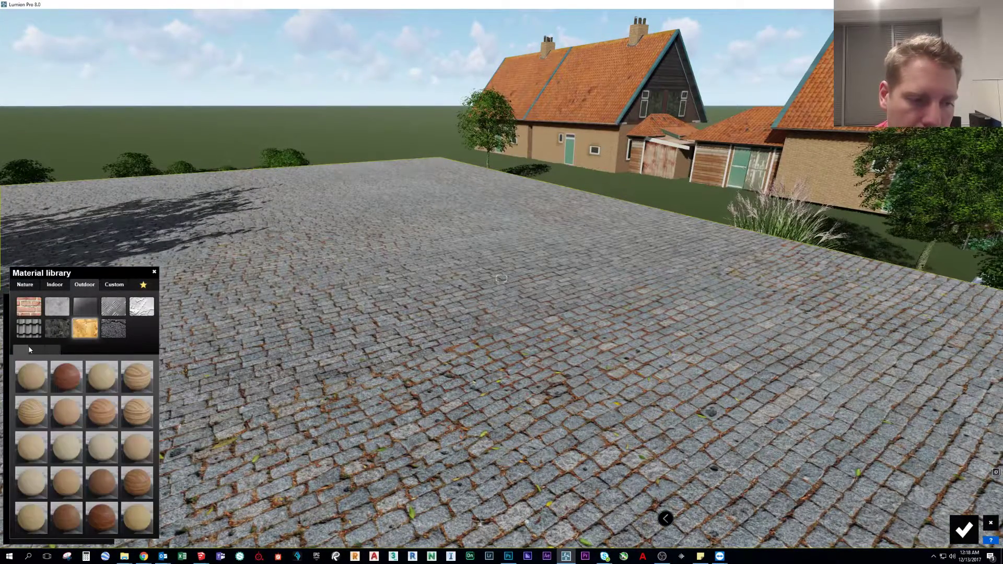
click(32, 349)
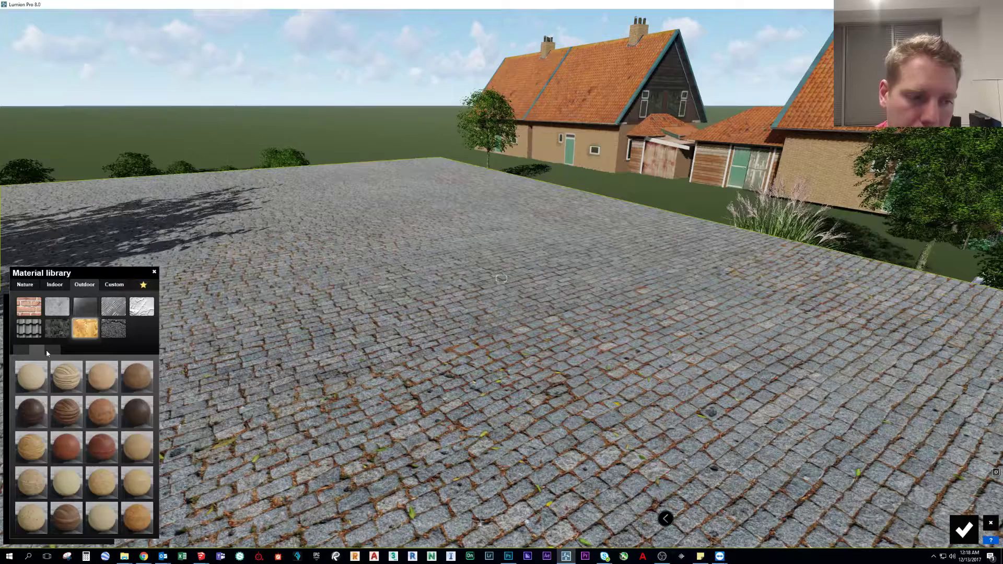
click(47, 350)
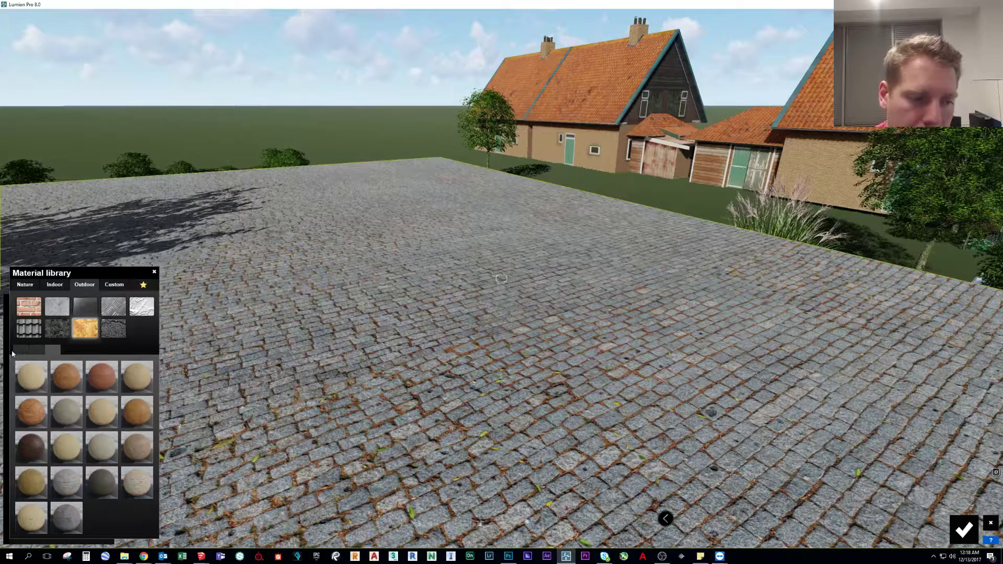
Try the first asphalt on the second outdoor asphalt page and Polii CityStreet AsphaltGeneric Clean 001 2k on the flat roof
click(112, 327)
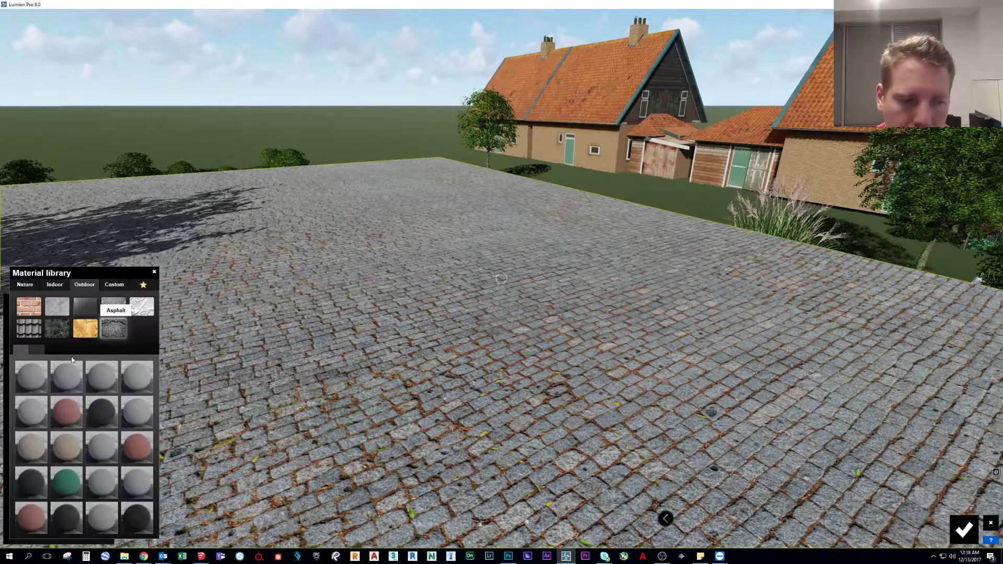
click(40, 349)
click(24, 375)
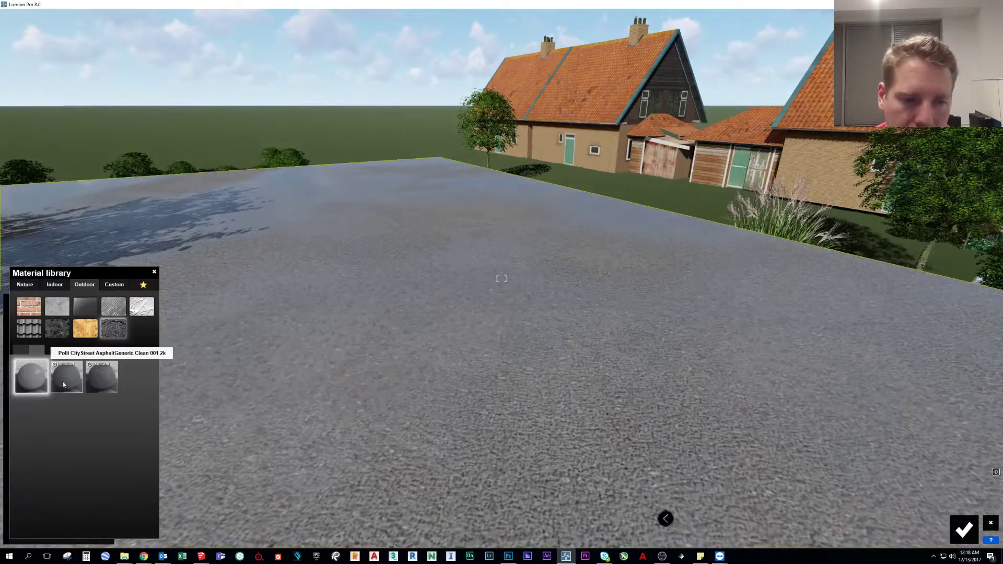
click(63, 385)
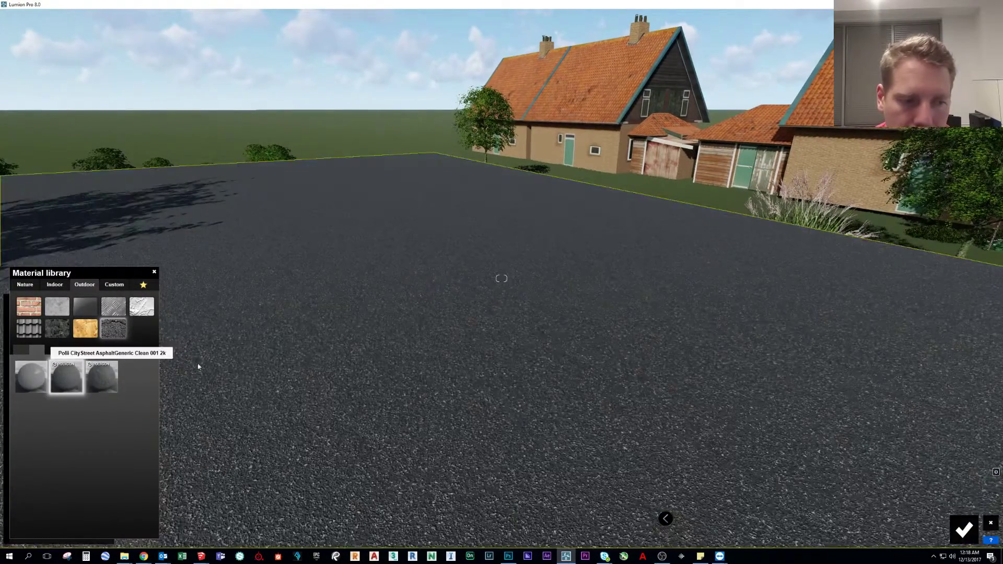
right_drag(198, 366, 262, 397)
Compare Polii CityStreet AsphaltGeneric Worn 001 2k with the other asphalts on the flat roof, ending on the Clean 001 2k version
click(108, 383)
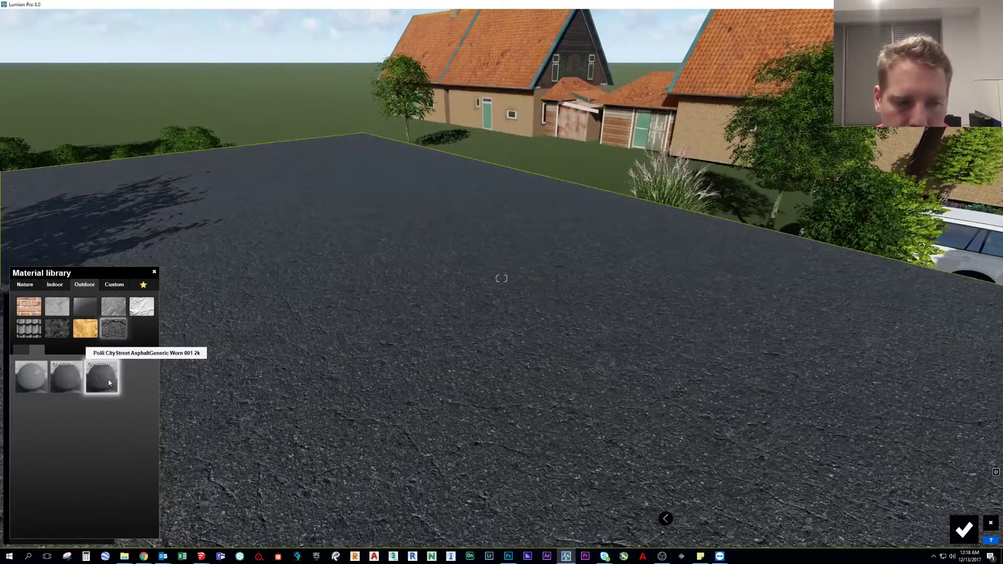
click(81, 384)
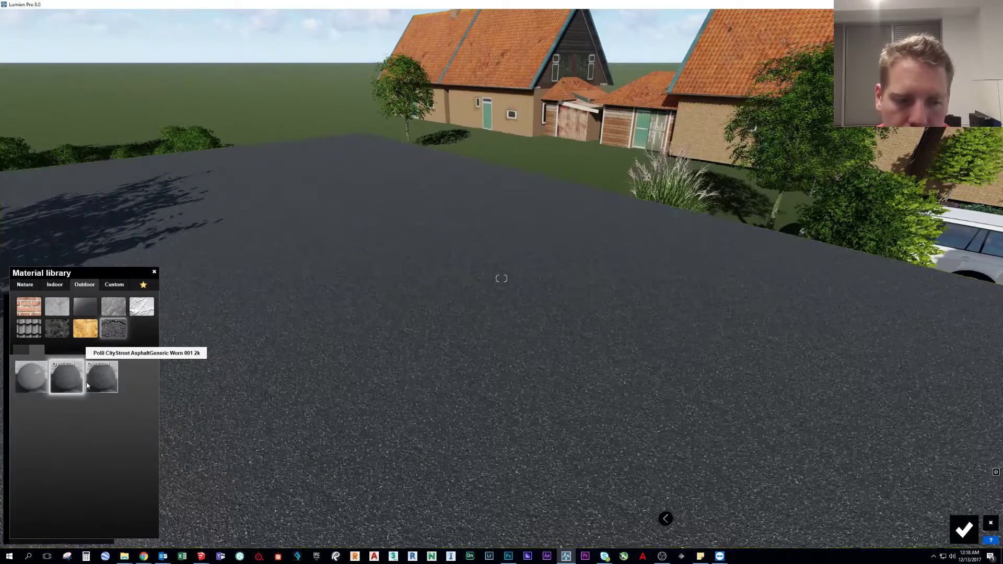
click(90, 386)
click(39, 384)
click(76, 382)
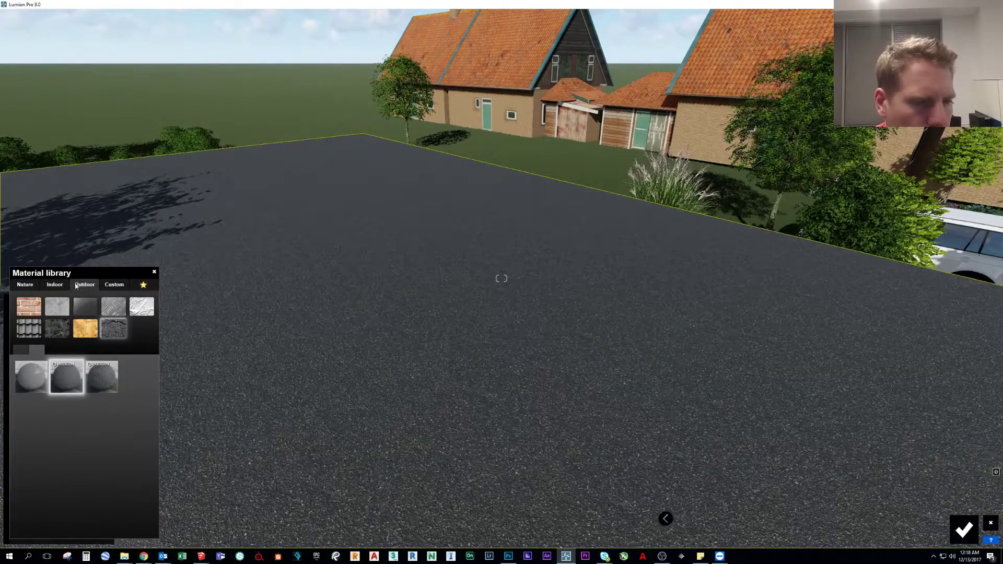
Apply the dark blue wrinkled plastic from the last page of indoor plastics to the flat roof and inspect it
click(54, 285)
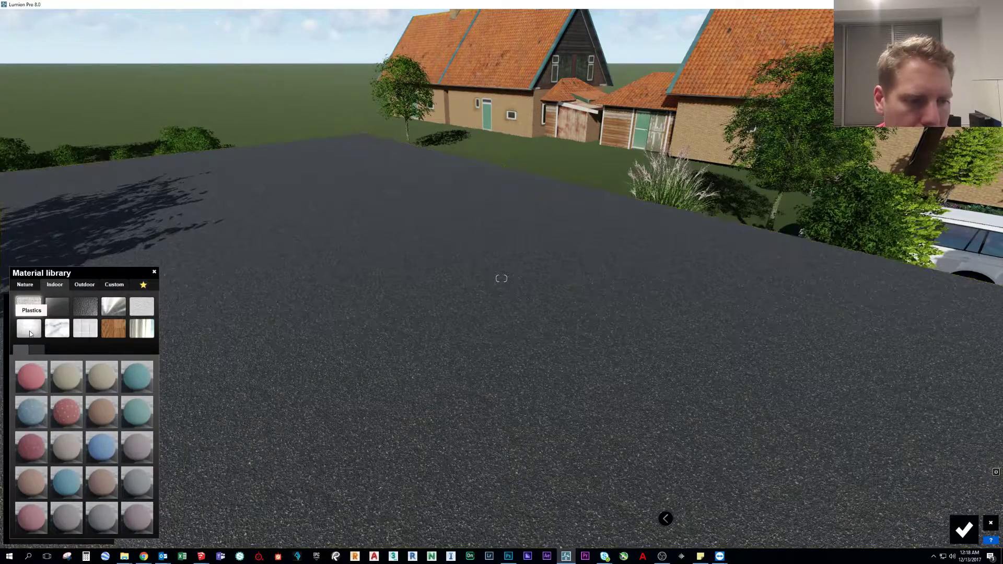
click(28, 329)
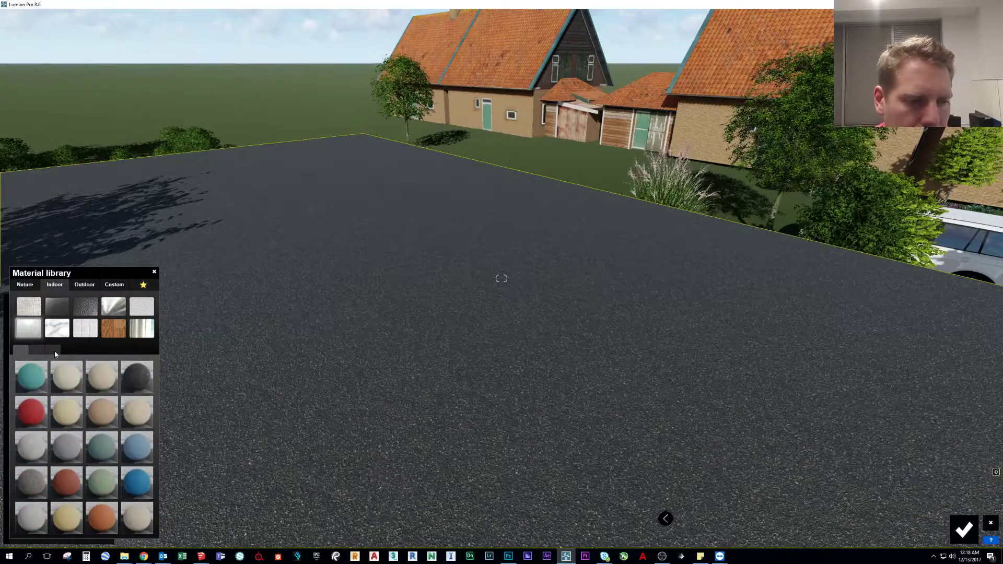
click(52, 350)
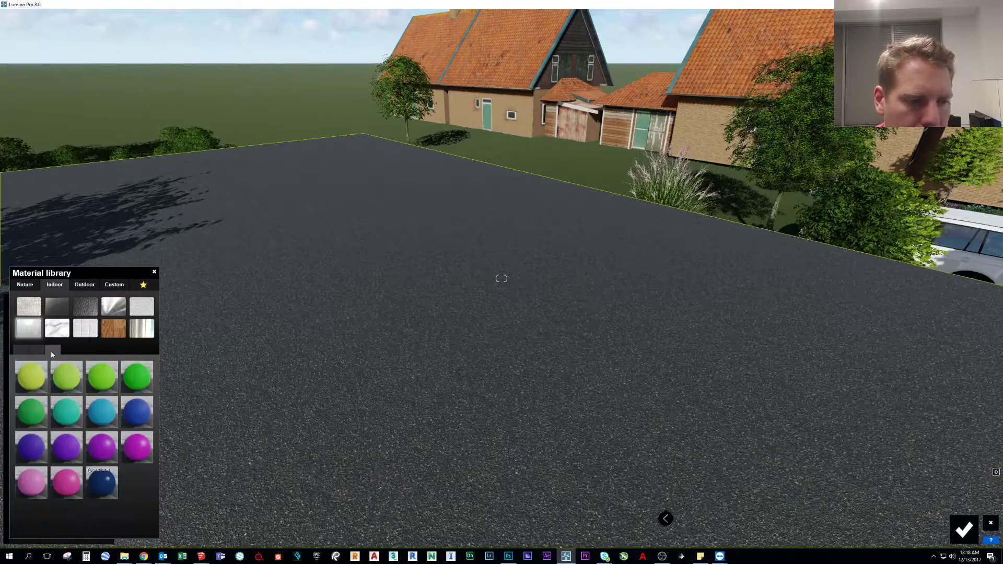
click(113, 497)
right_drag(502, 278, 627, 278)
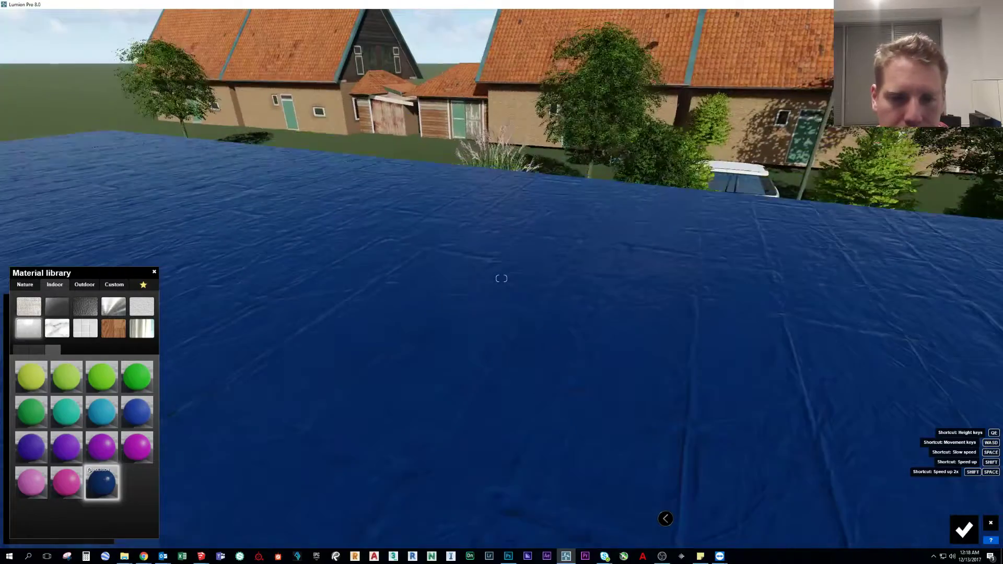
Try Polii TilesHerringboneMirrorBlack 001 2k and the brown wood-look tile from the indoor tiles on the flat roof
click(66, 333)
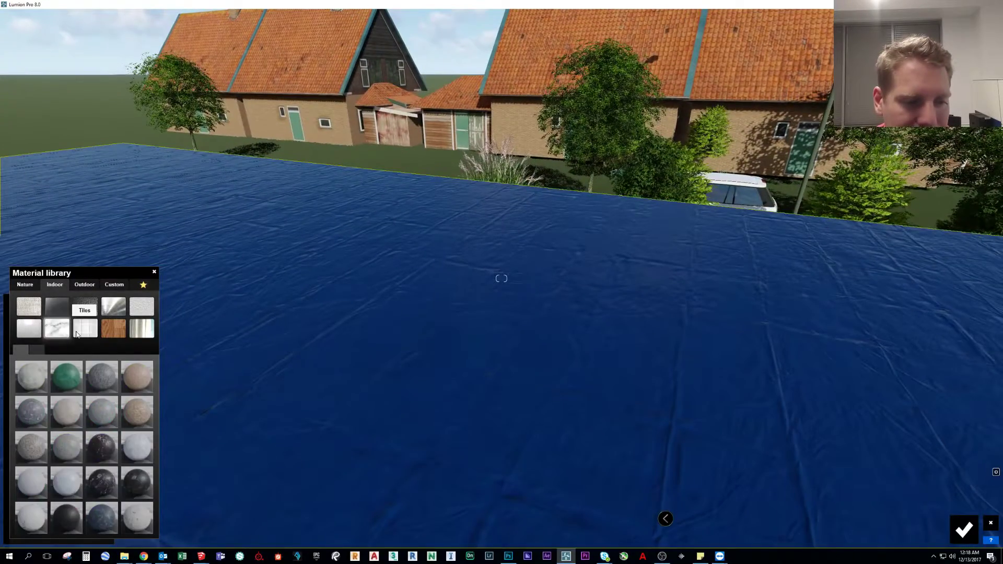
click(89, 332)
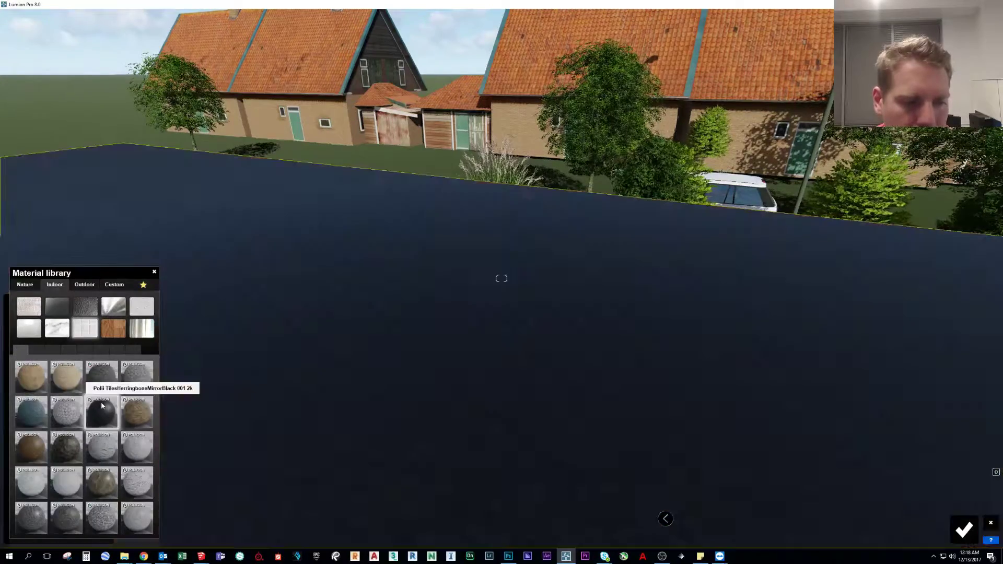
click(102, 402)
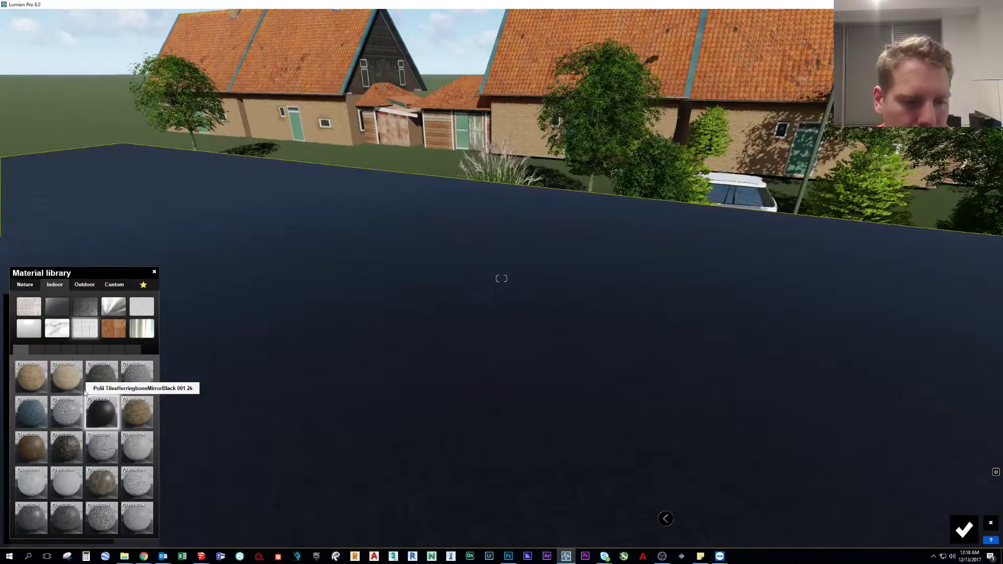
click(102, 480)
click(27, 340)
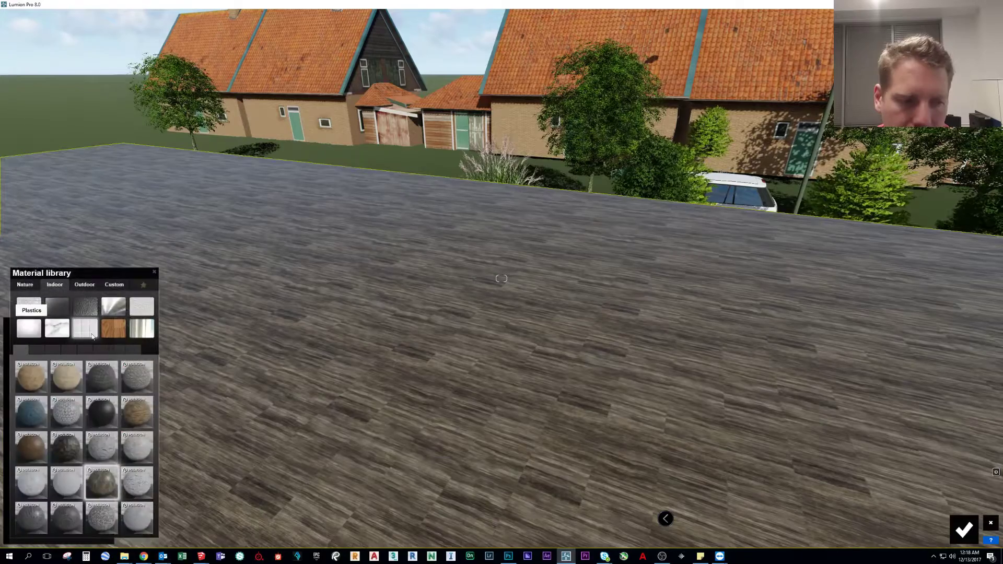
Try several indoor ceiling tile materials on the flat roof, including Ceiling V4 1200mmx600mm and finally Ceiling V4 600mmx600mm
click(118, 331)
click(32, 347)
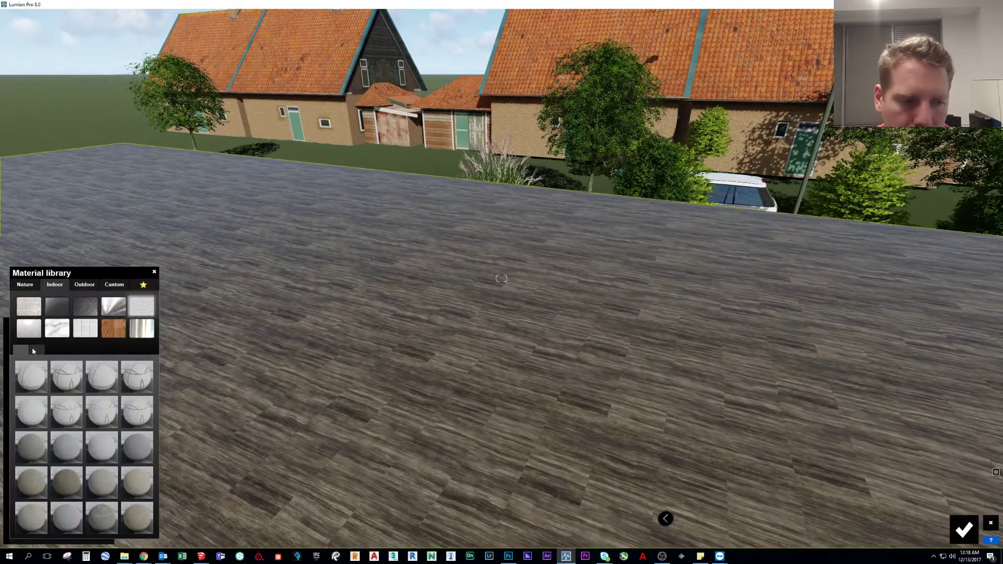
click(70, 378)
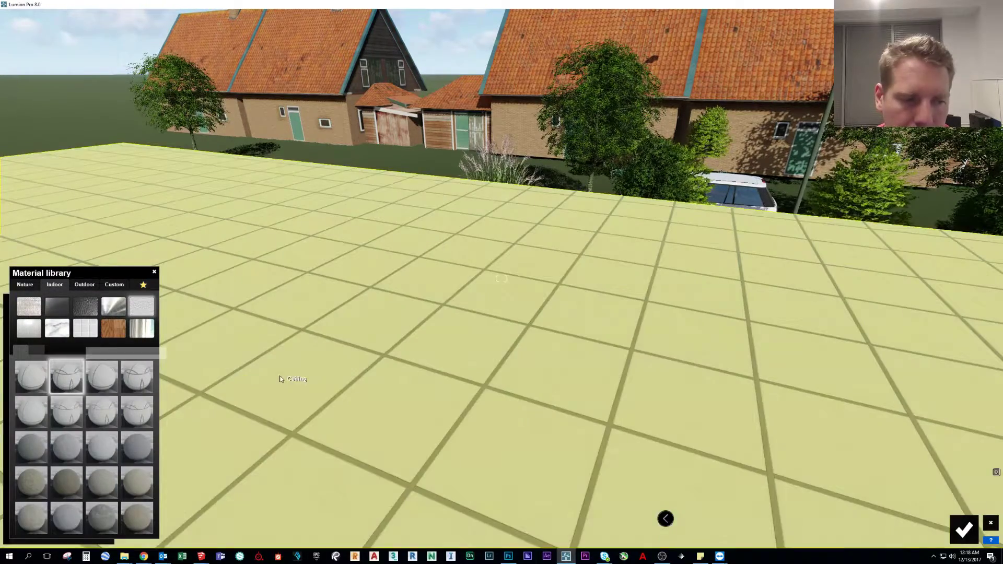
click(114, 414)
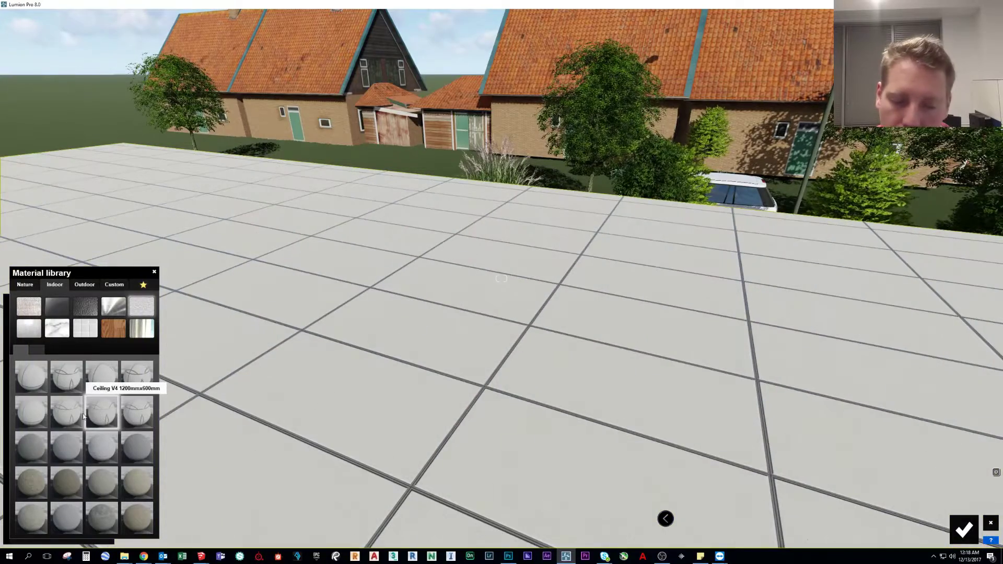
click(65, 416)
click(34, 414)
click(127, 412)
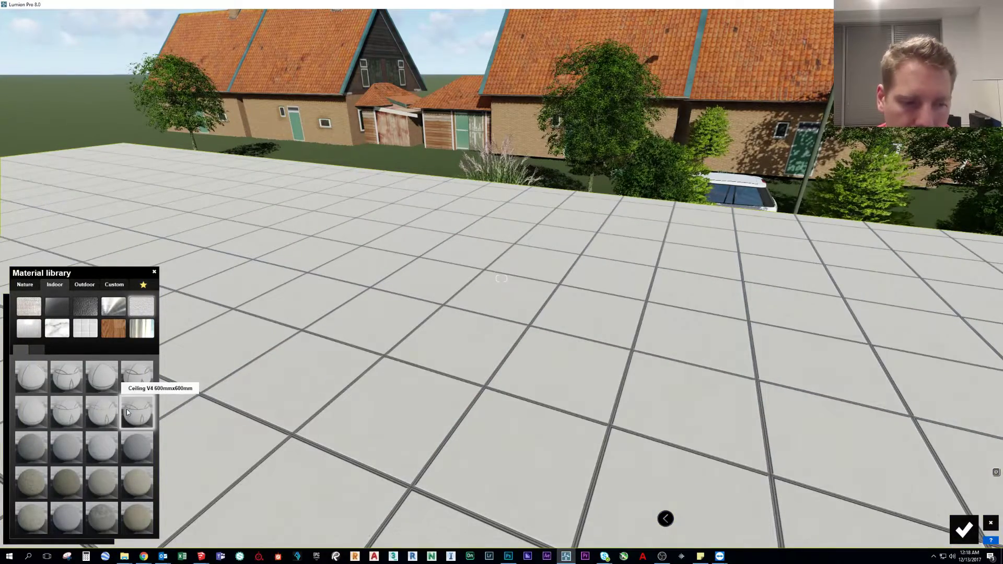
right_drag(321, 376, 269, 386)
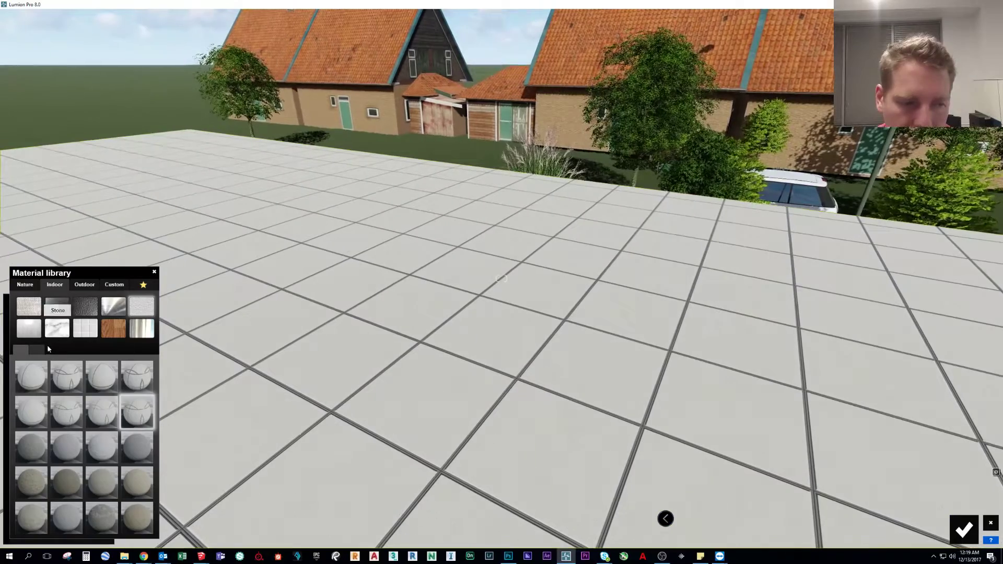
Try three Polii stuccos from the second page on the flat roof, including Polii Stucco 05 2k and finally the first one
click(37, 349)
click(102, 446)
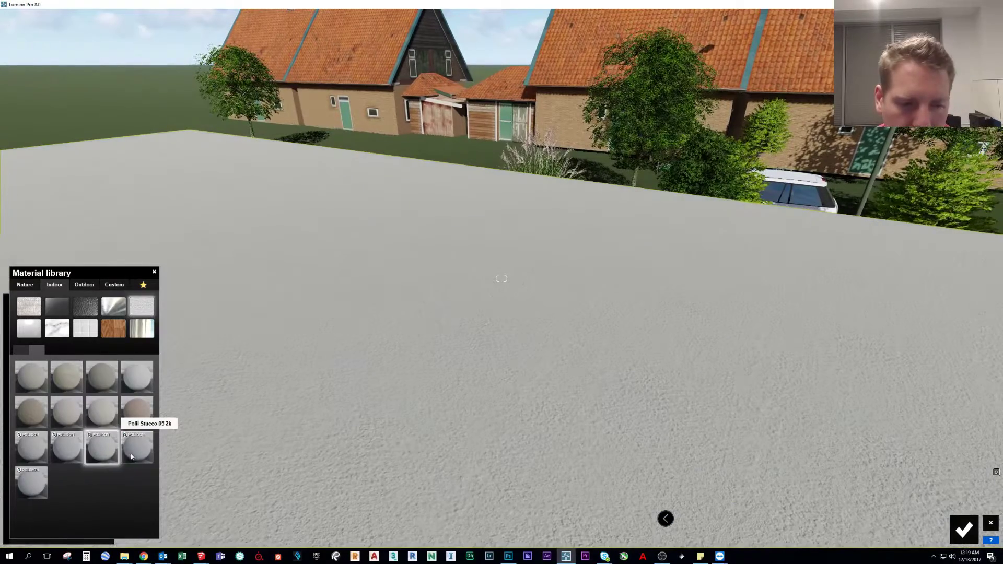
click(146, 455)
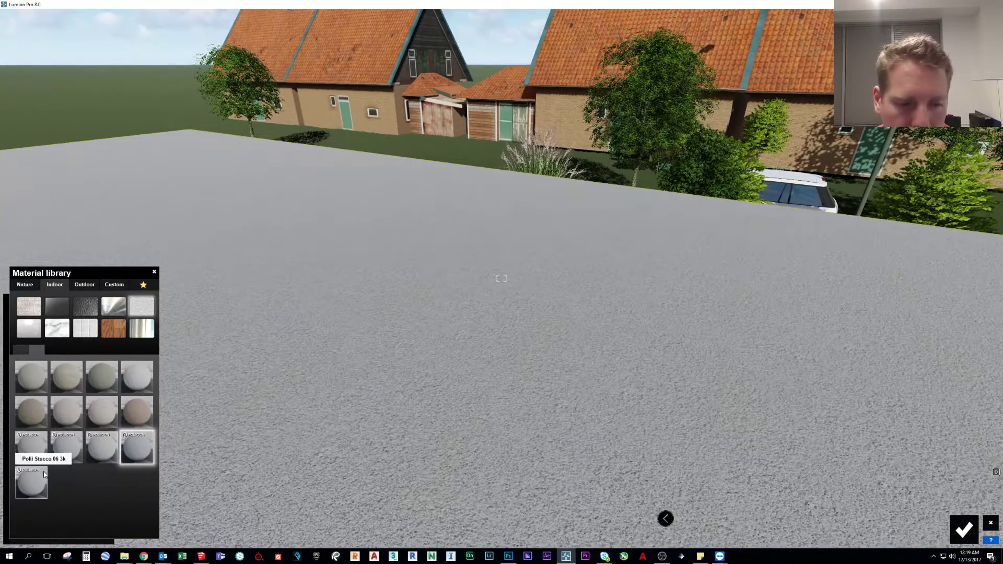
click(38, 452)
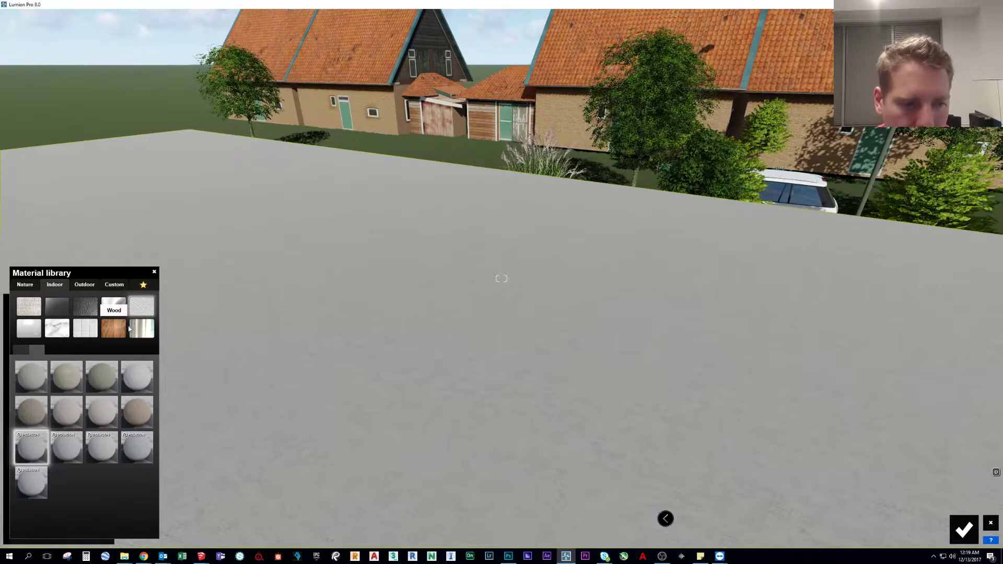
Browse the indoor leather materials and both pages of indoor glass
click(104, 313)
click(75, 313)
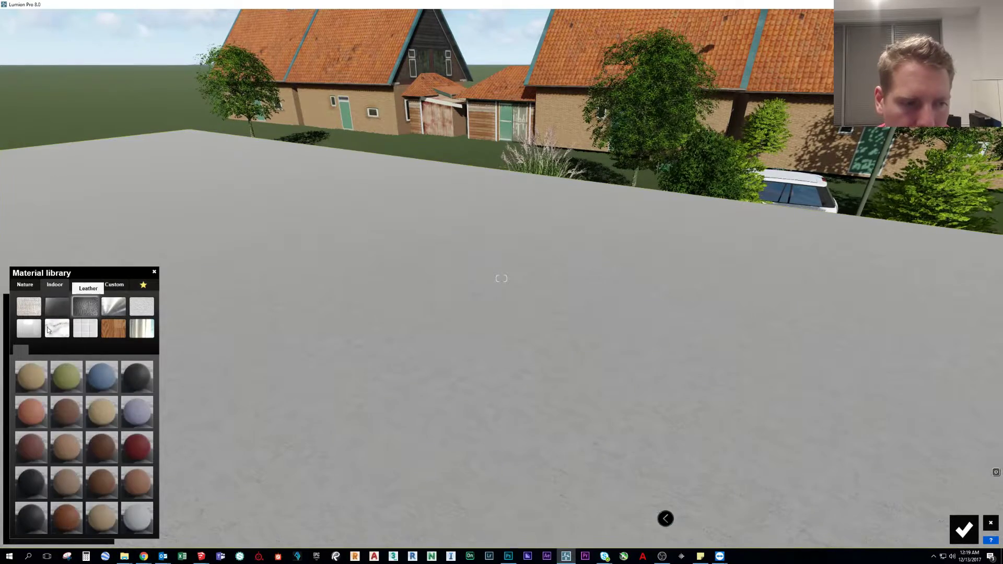
click(55, 308)
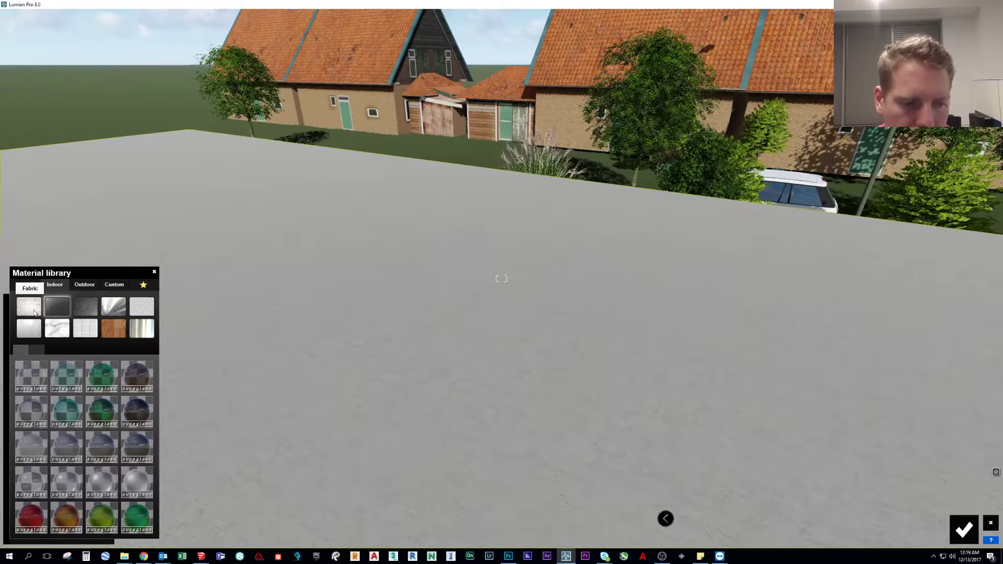
click(42, 348)
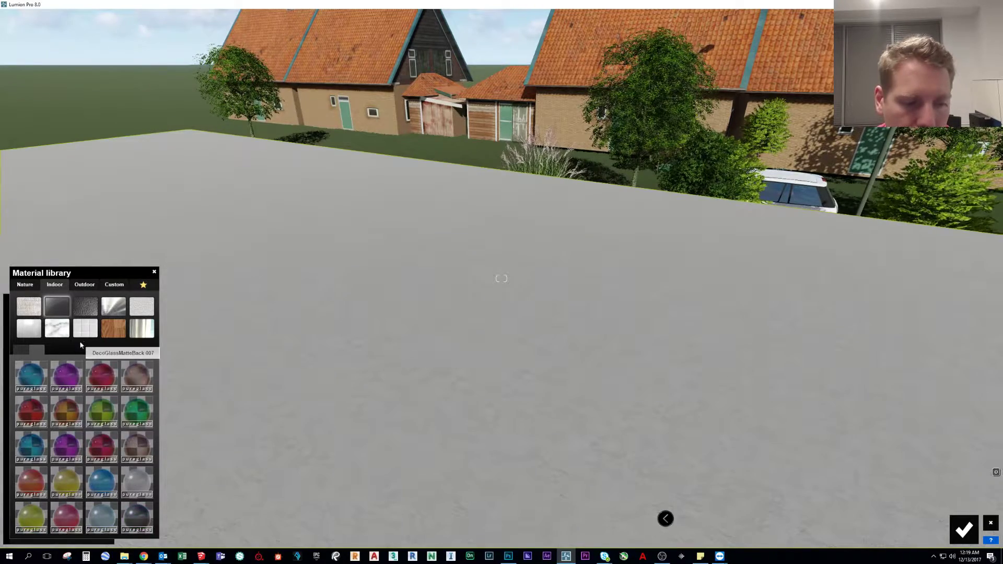
Apply the Poliigon raindrop glass from the third page of outdoor glass to the flat roof
click(84, 285)
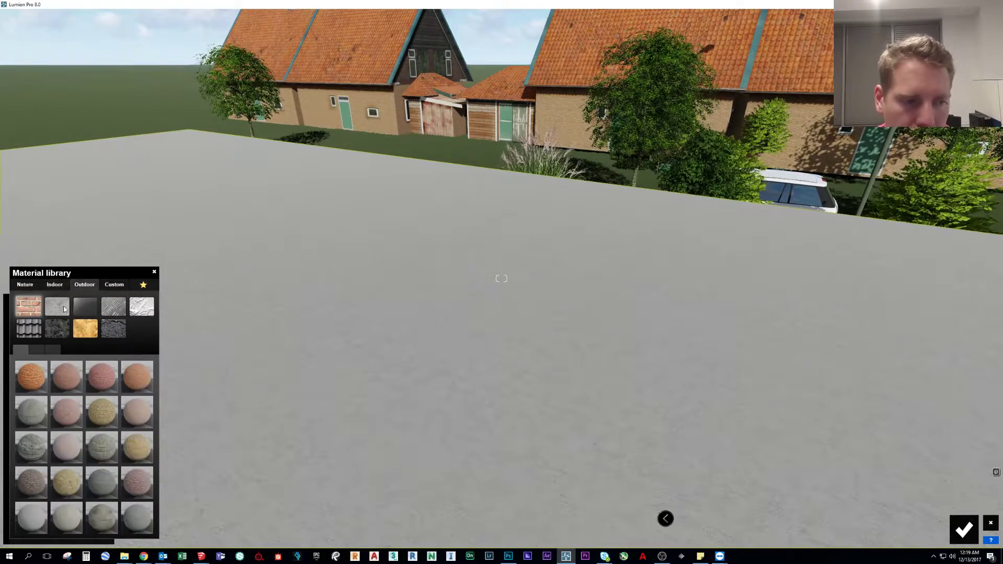
click(85, 305)
click(53, 350)
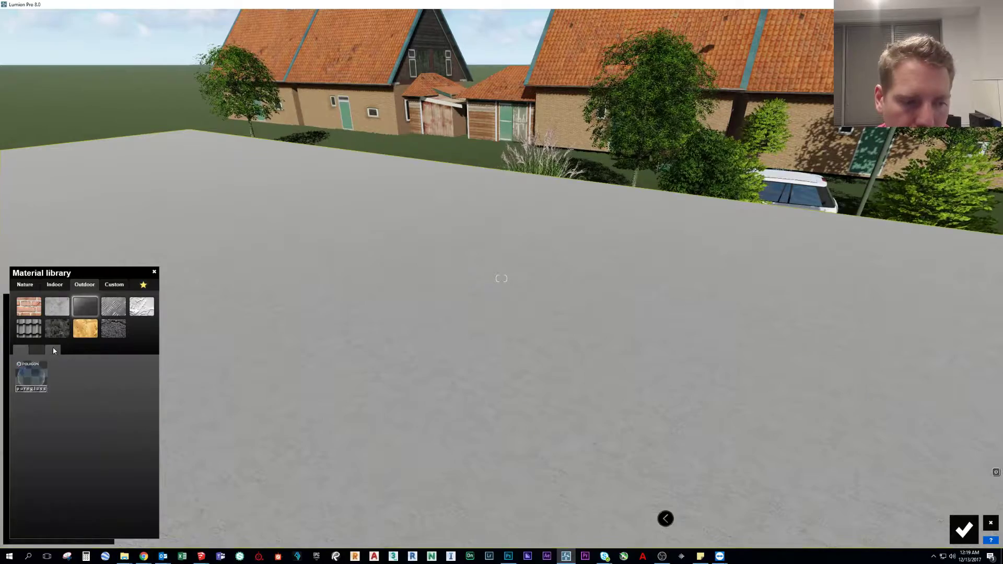
click(38, 379)
Inspect the raindrop glass roof up close, looking down into the rooms and across the surface at a low angle
key(w)
right_drag(501, 279, 543, 439)
key(s)
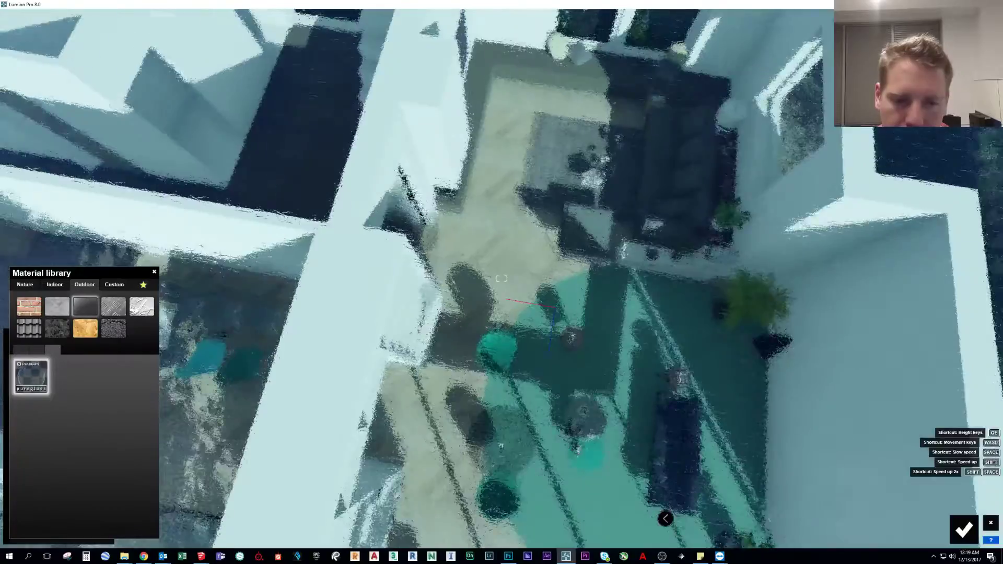
key(s)
key(w)
right_drag(501, 278, 502, 230)
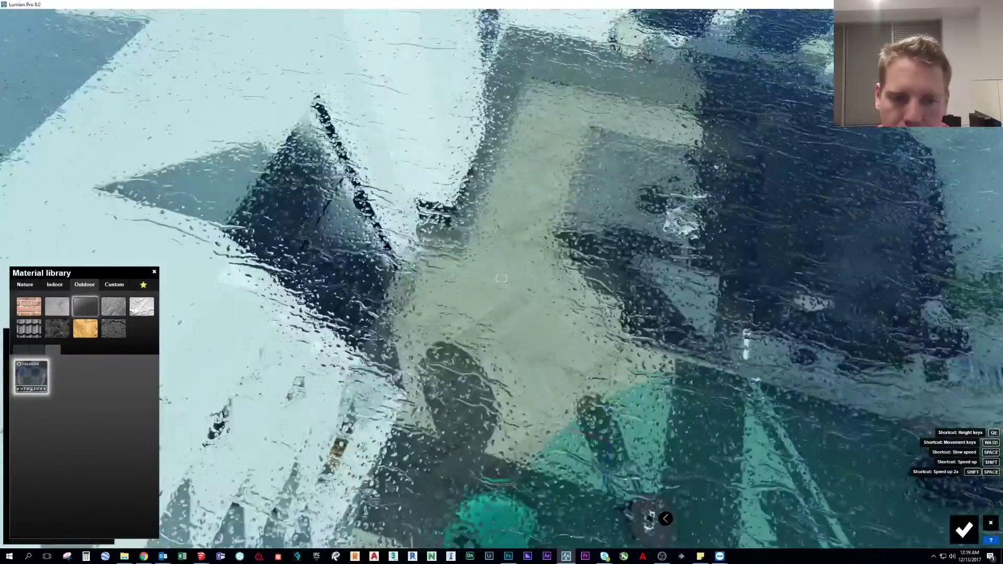
right_drag(502, 279, 454, 209)
right_drag(502, 278, 478, 238)
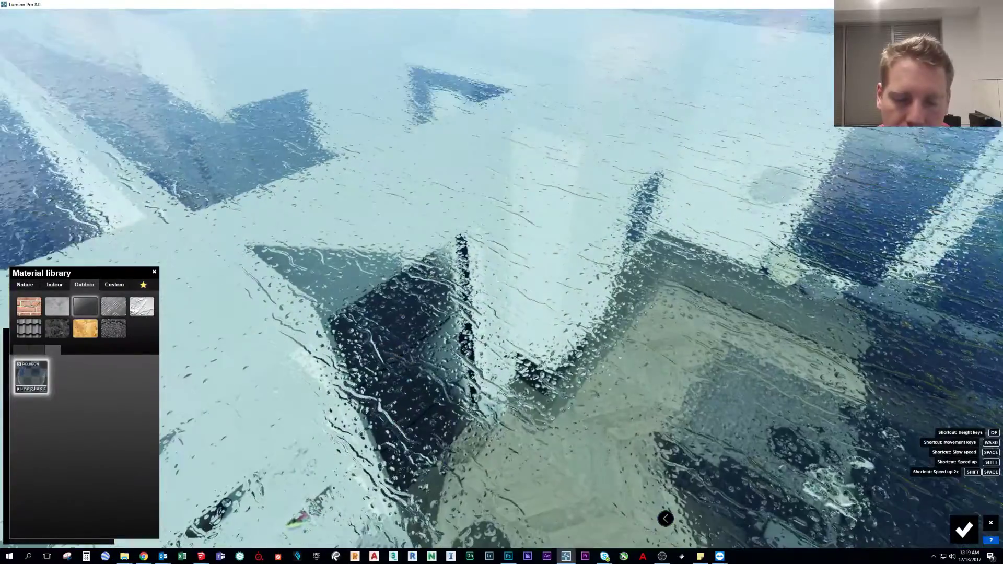
right_drag(381, 444, 350, 391)
key(w)
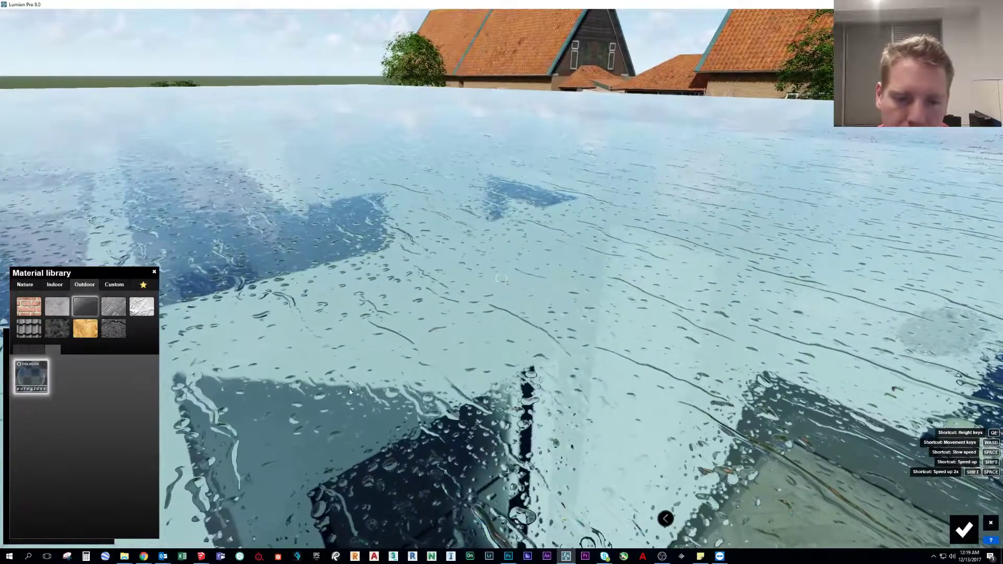
Try the two dark wool fabrics from the second page of indoor fabrics on the flat roof, including Polii Fabric Wool 001 2k
key(s)
key(s)
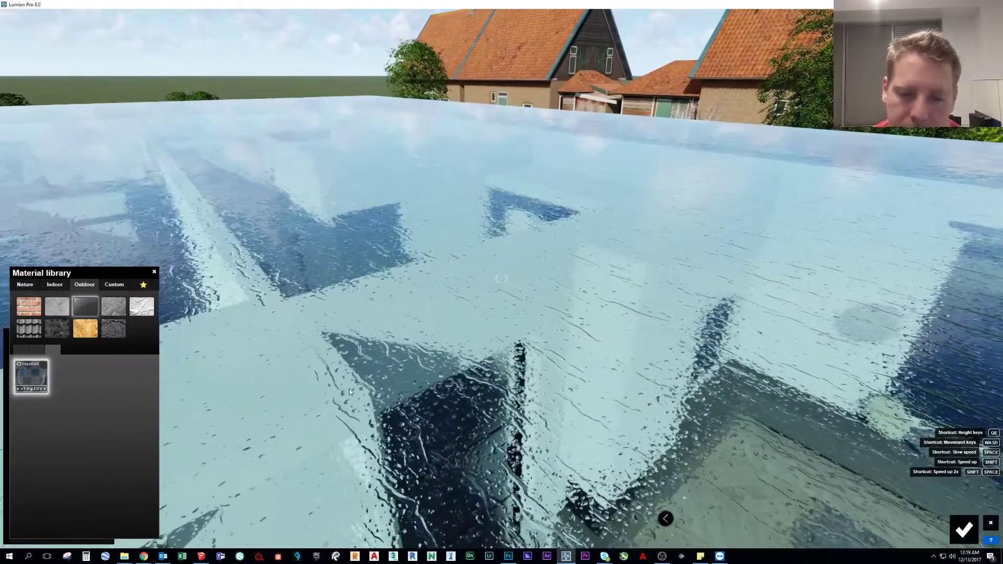
right_drag(349, 388, 316, 347)
key(s)
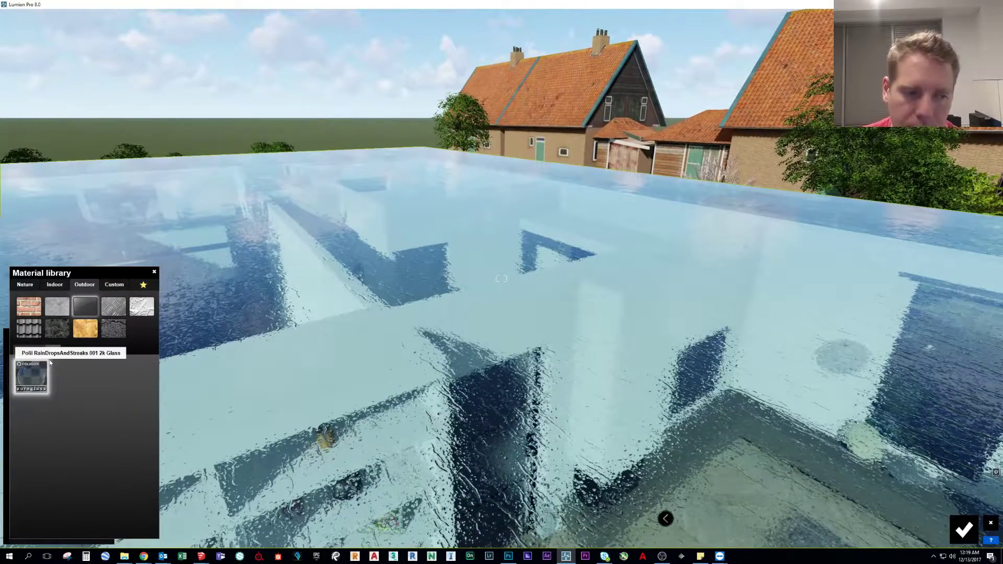
click(53, 290)
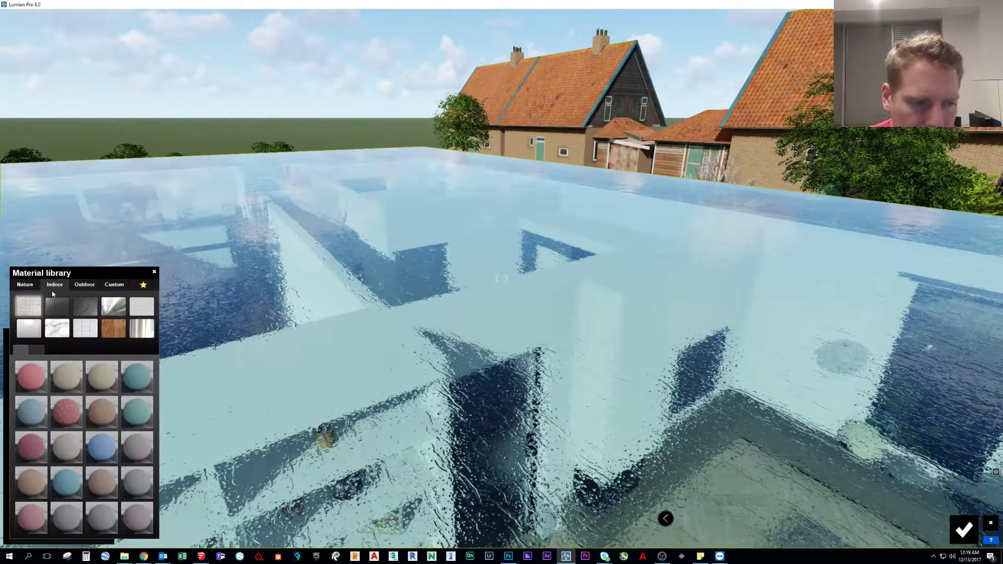
click(36, 351)
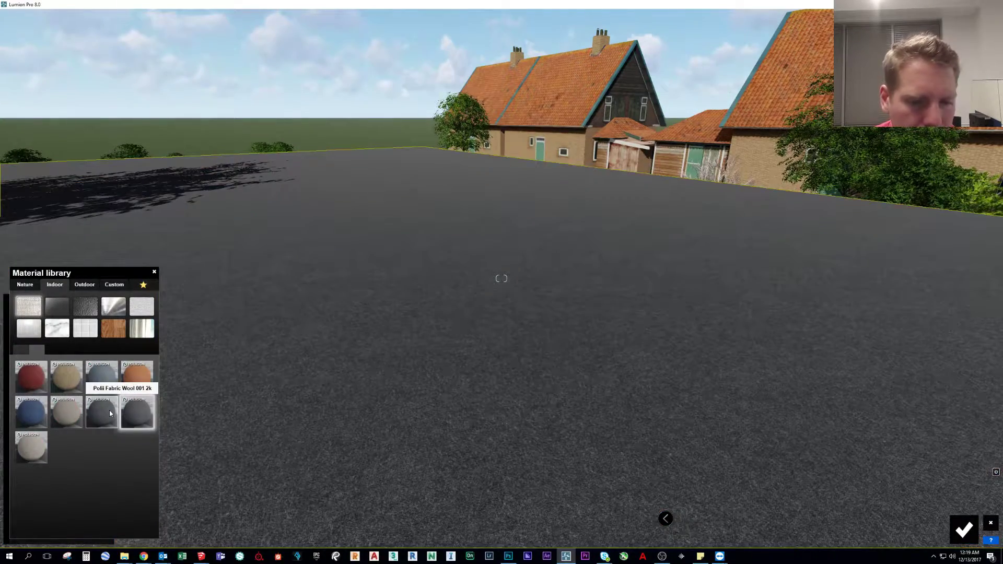
click(109, 409)
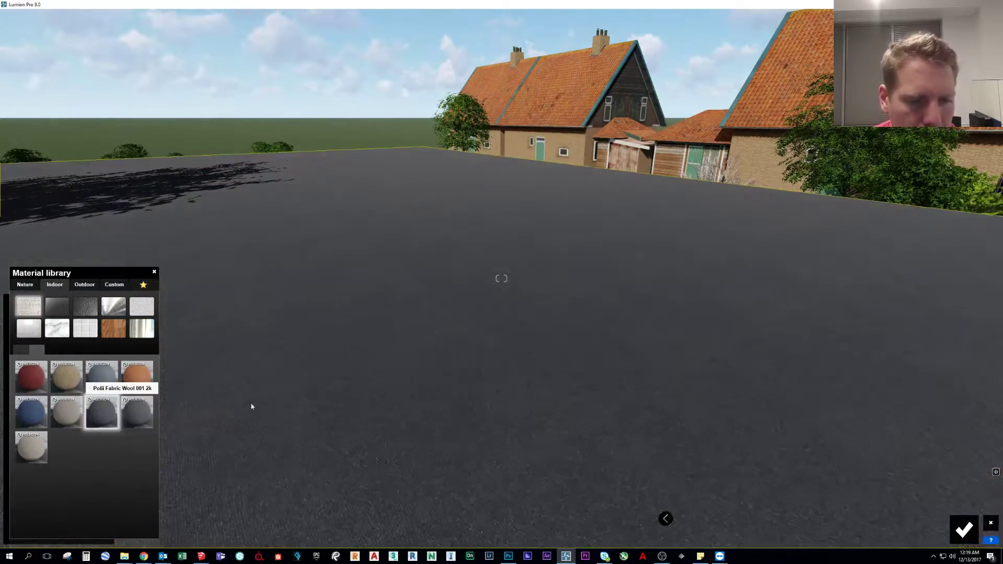
mouse_move(251, 406)
right_down()
mouse_move(251, 444)
mouse_move(262, 421)
right_up()
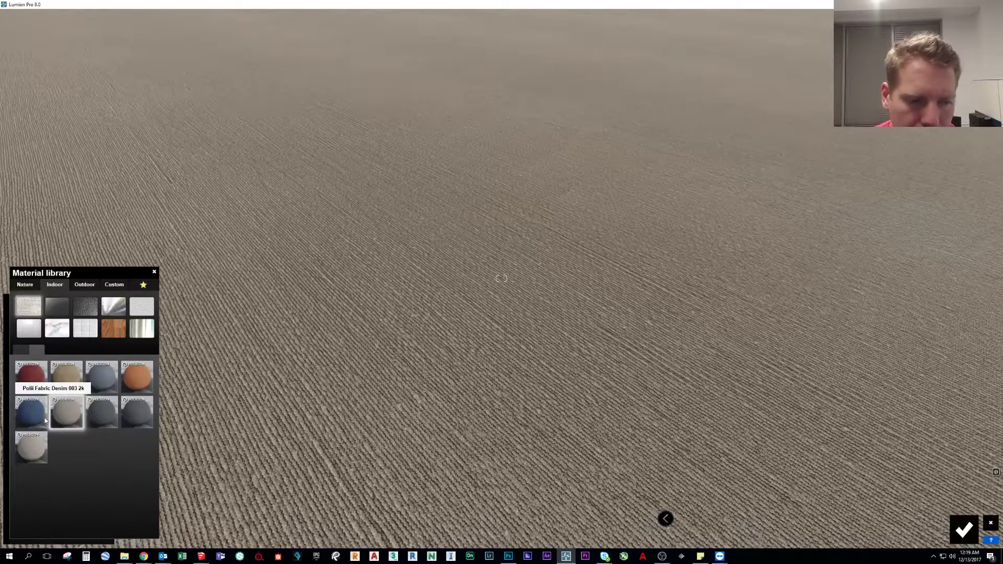
Compare Polii Fabric Denim 003 2k with a blue first-page carpet on the flat roof, and finish with the last fabric on the second page
click(38, 425)
click(27, 353)
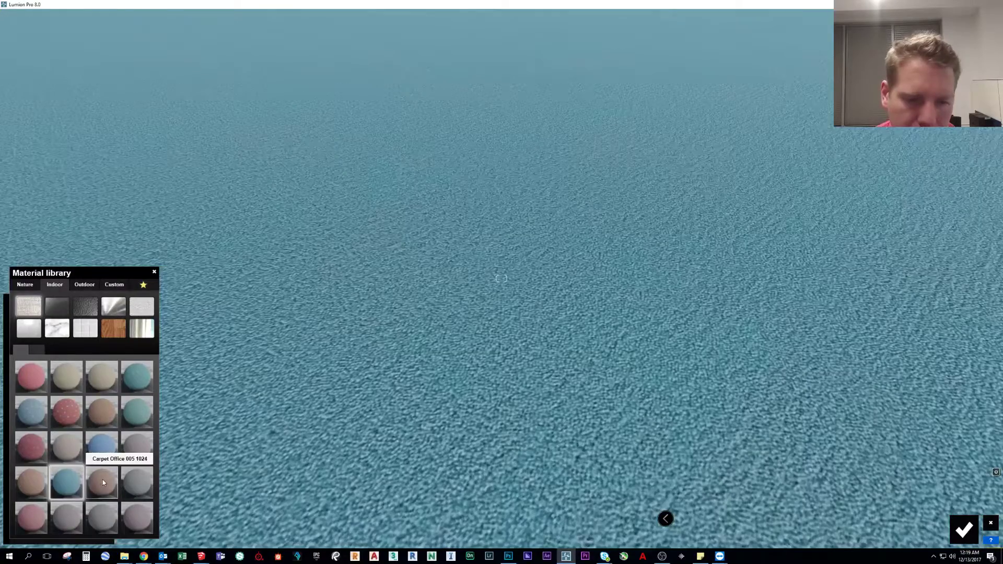
click(36, 350)
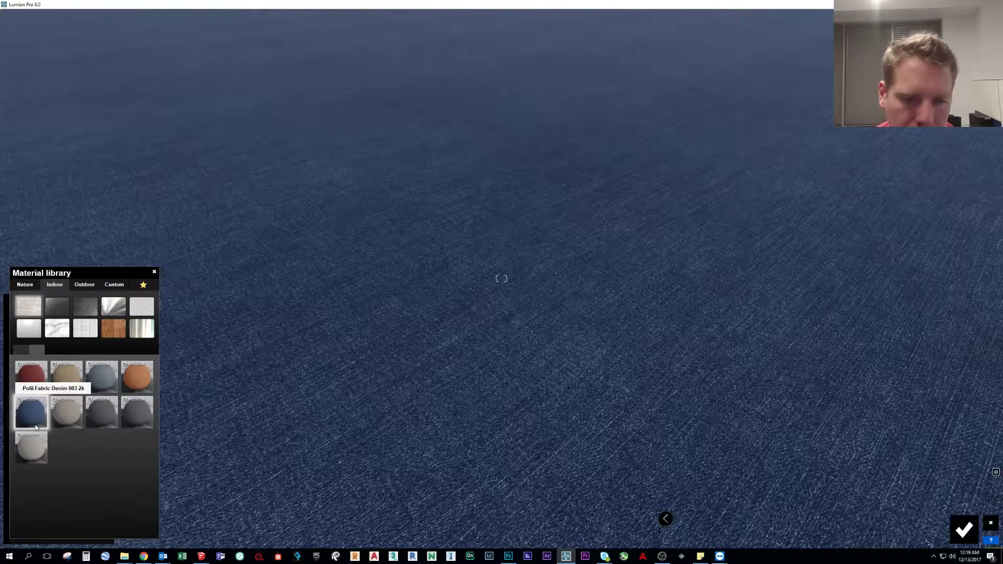
click(38, 435)
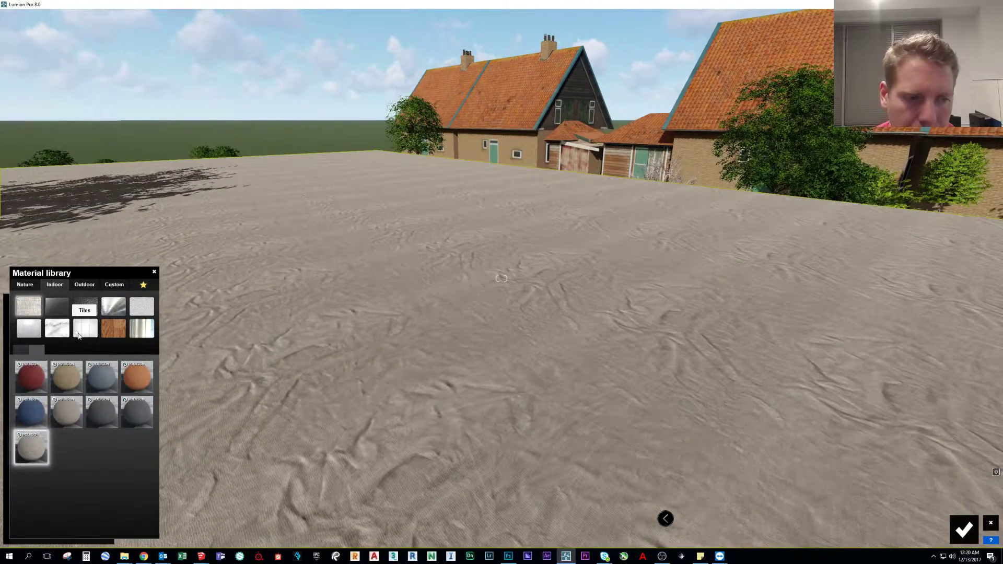
Browse the pages of indoor tiles, returning to the first page of Polii tiles
click(79, 336)
click(57, 353)
click(85, 352)
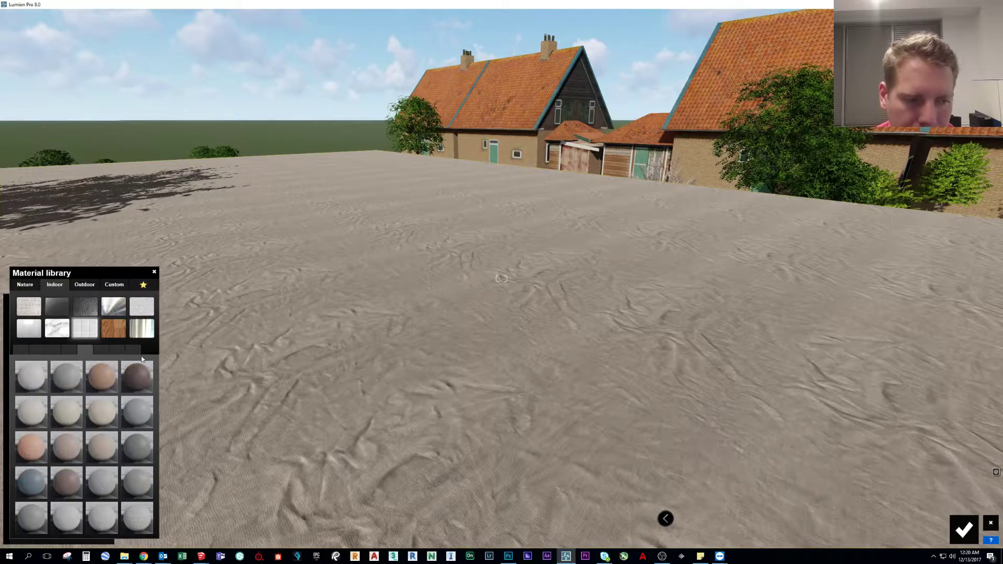
click(118, 352)
click(133, 350)
click(53, 350)
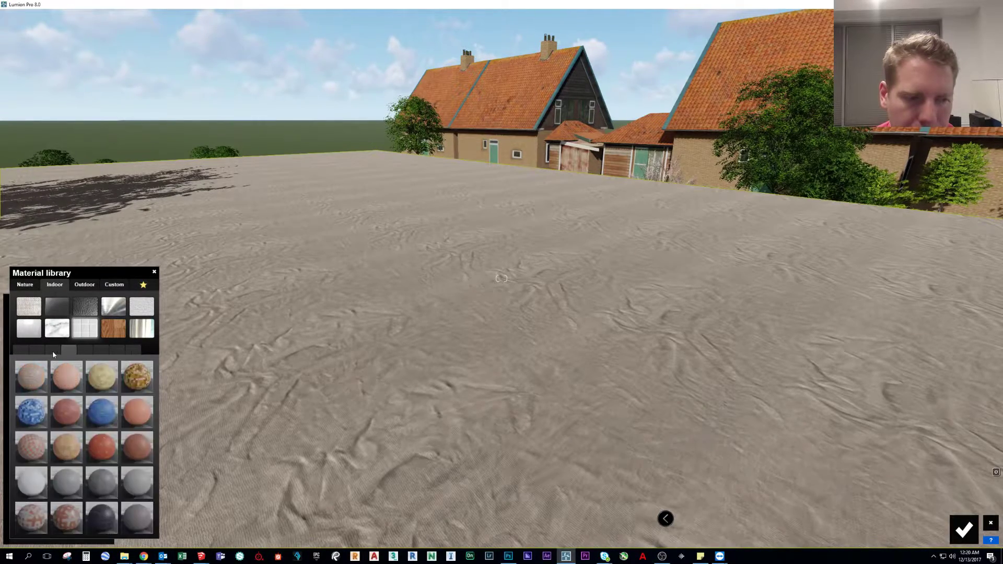
click(36, 350)
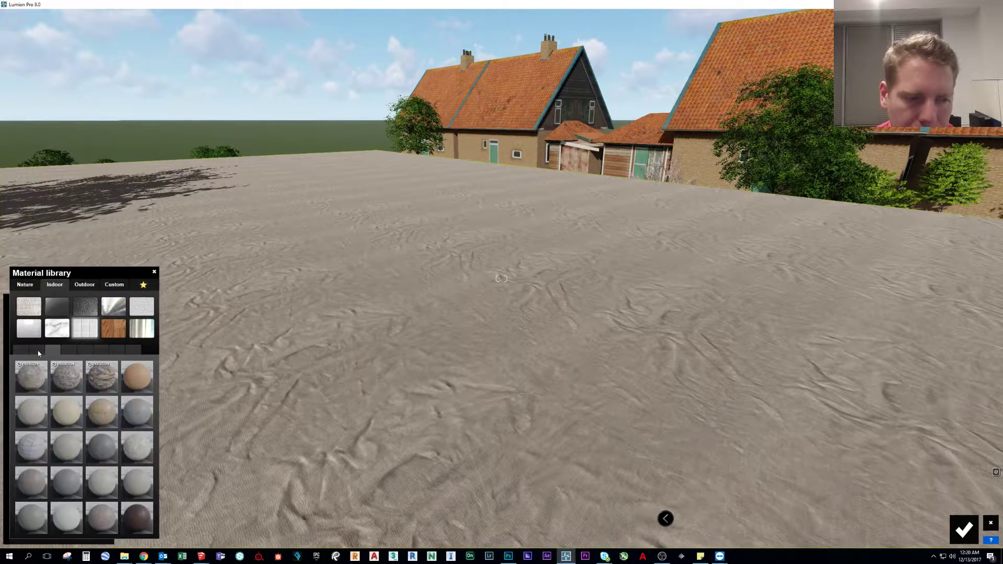
click(90, 286)
click(63, 286)
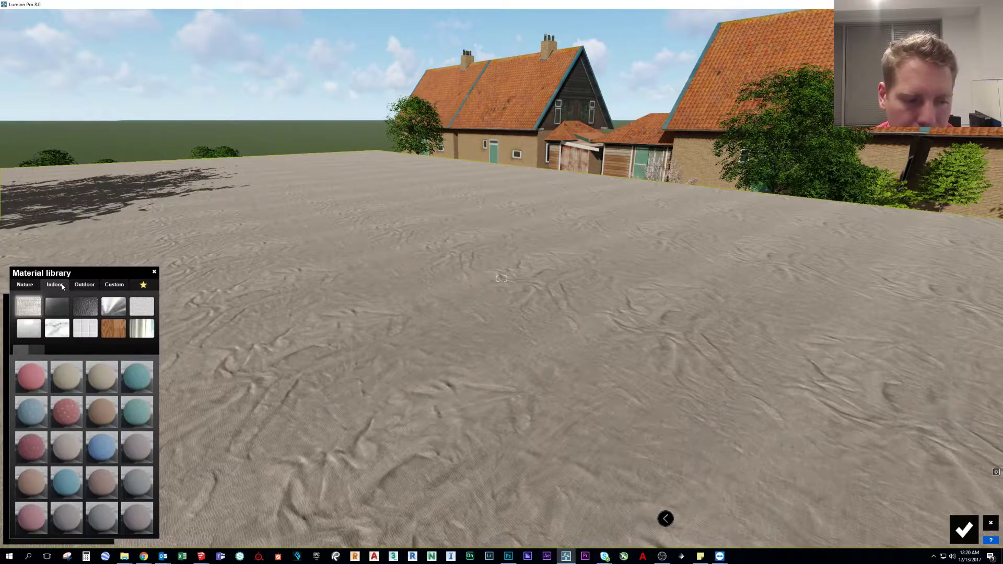
click(80, 337)
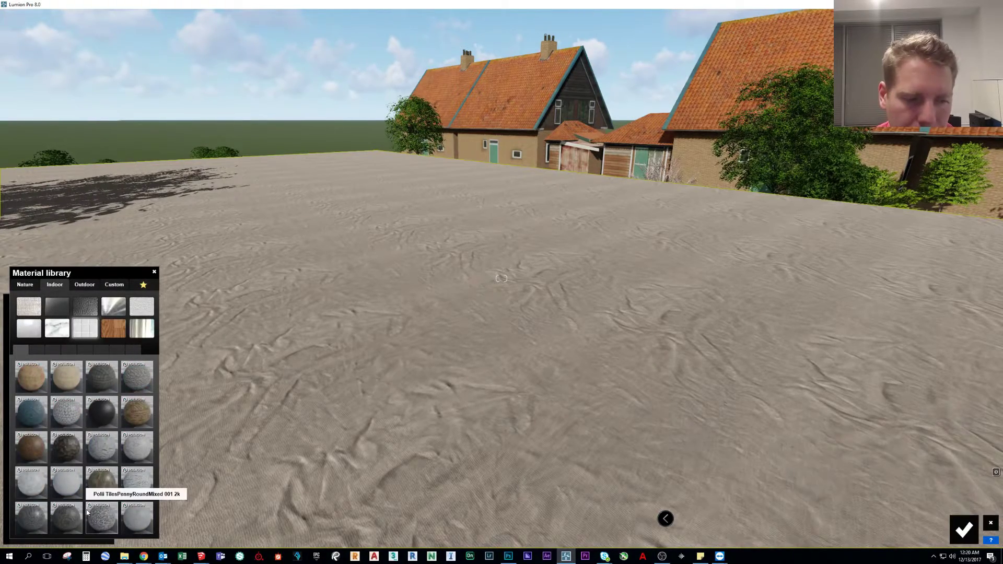
Look through the outdoor material categories, including metal, roofing and brick
click(82, 286)
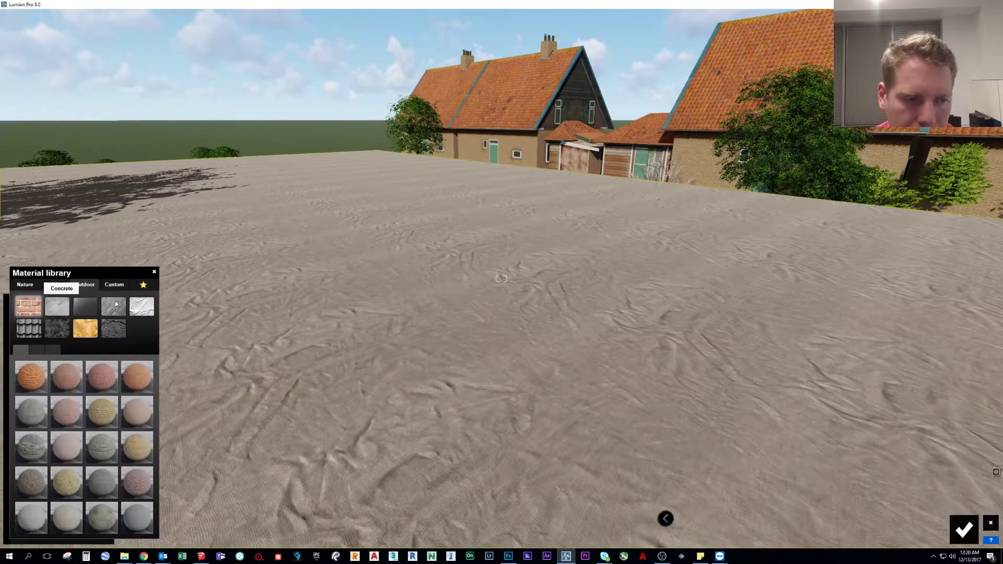
click(115, 305)
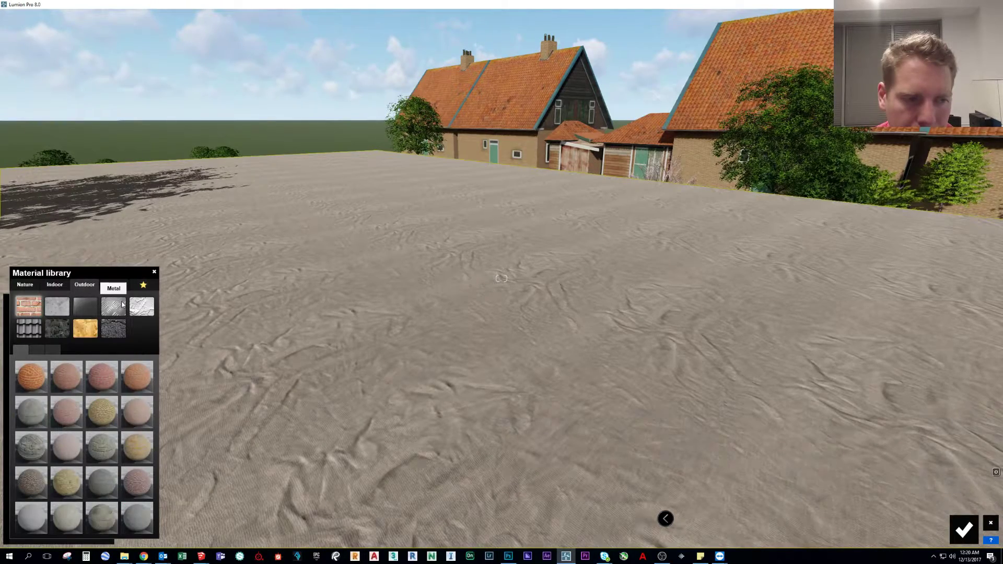
click(76, 336)
click(57, 329)
click(33, 330)
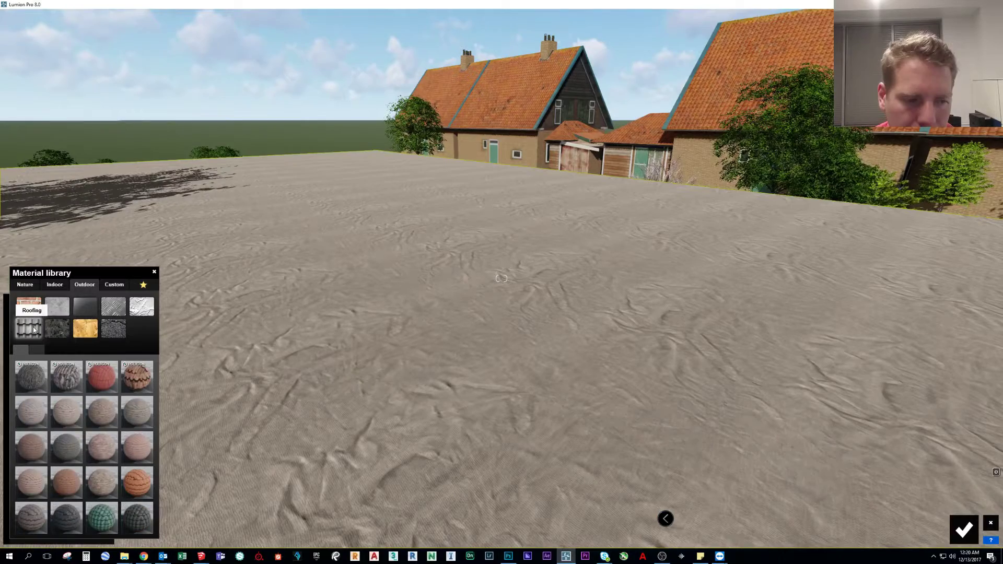
click(41, 313)
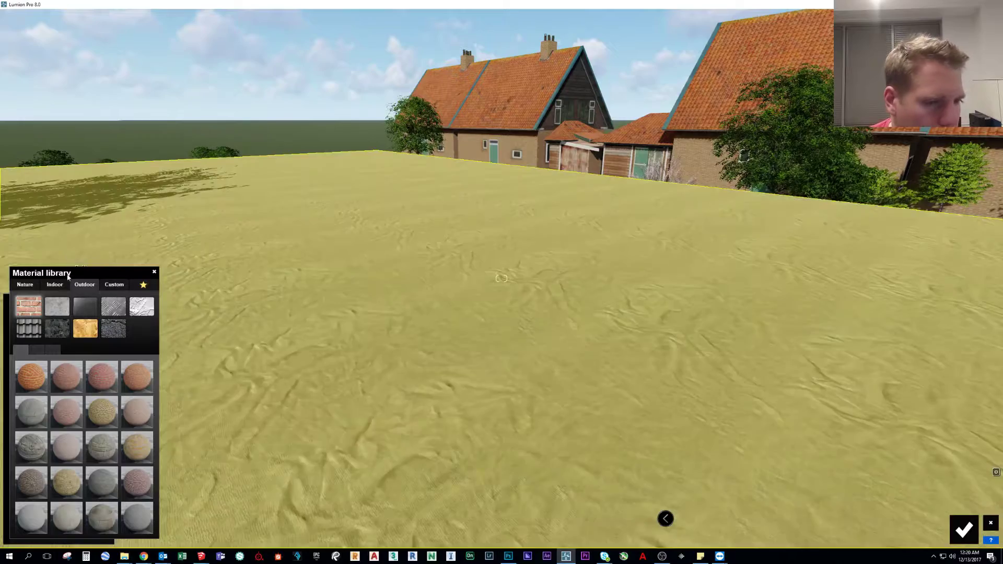
Try the indoor tiles Polii TilesPennyRoundMixed 001 2k and Polii TilesPennyRoundWhite 001 2k on the flat roof
click(65, 287)
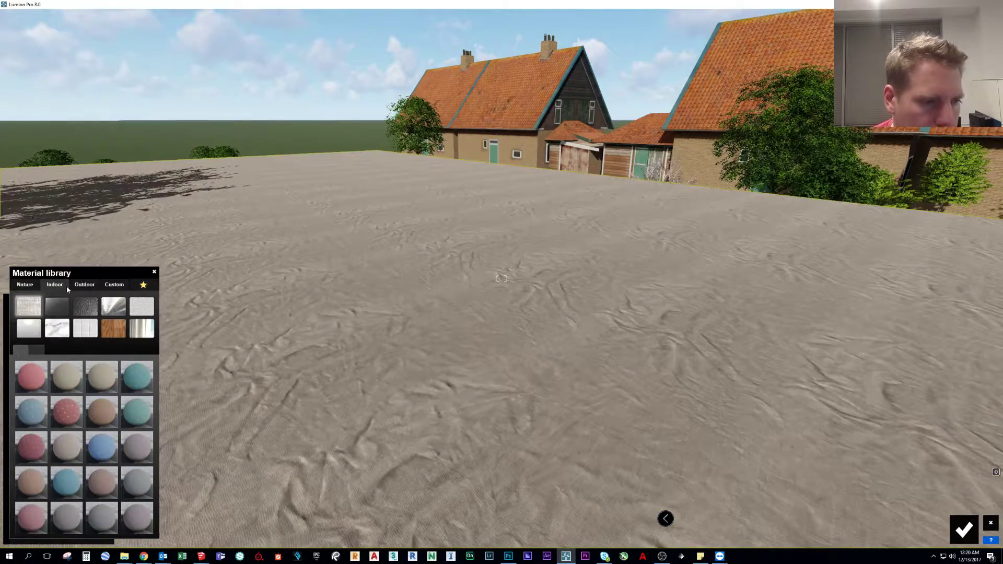
click(82, 334)
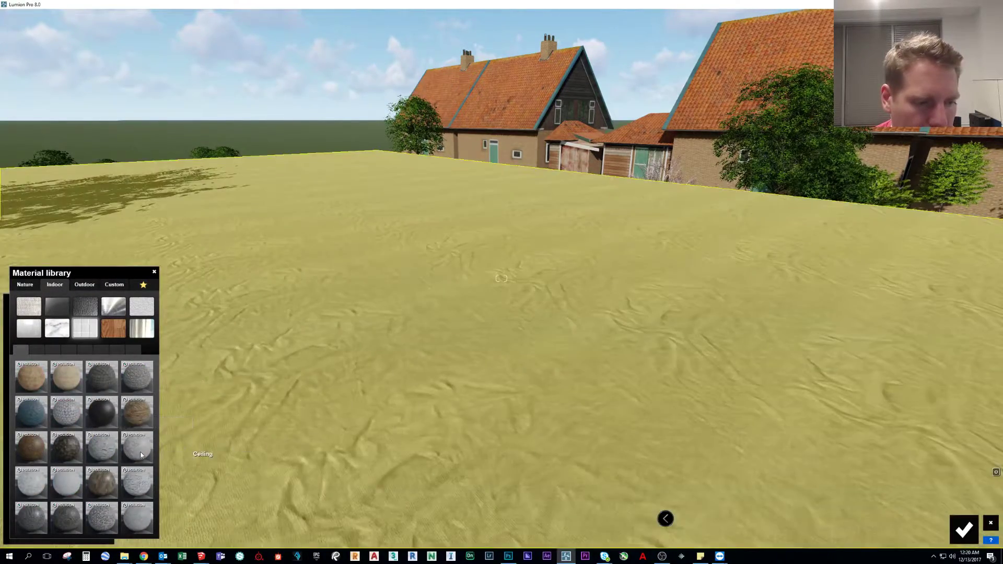
right_drag(201, 453, 133, 474)
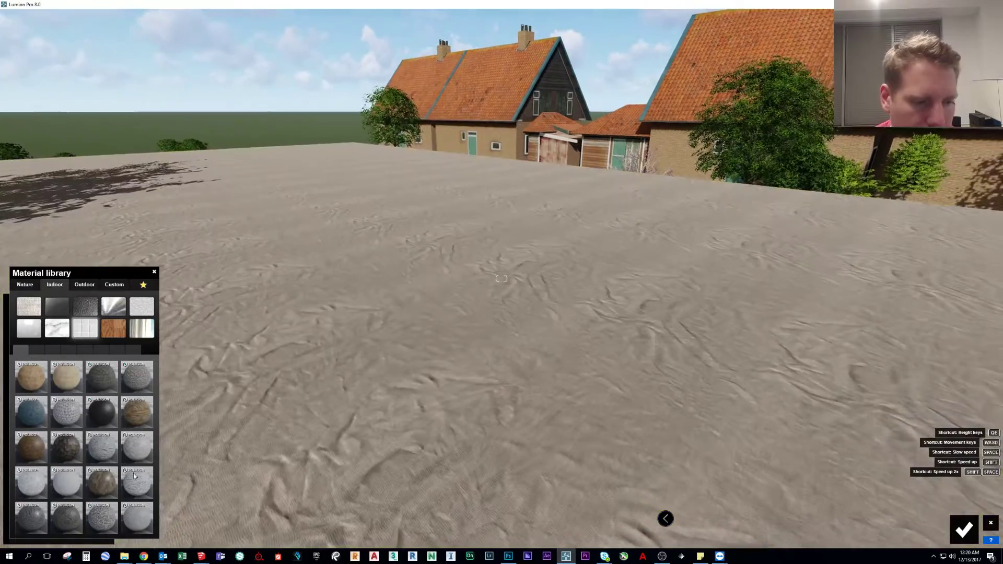
click(114, 513)
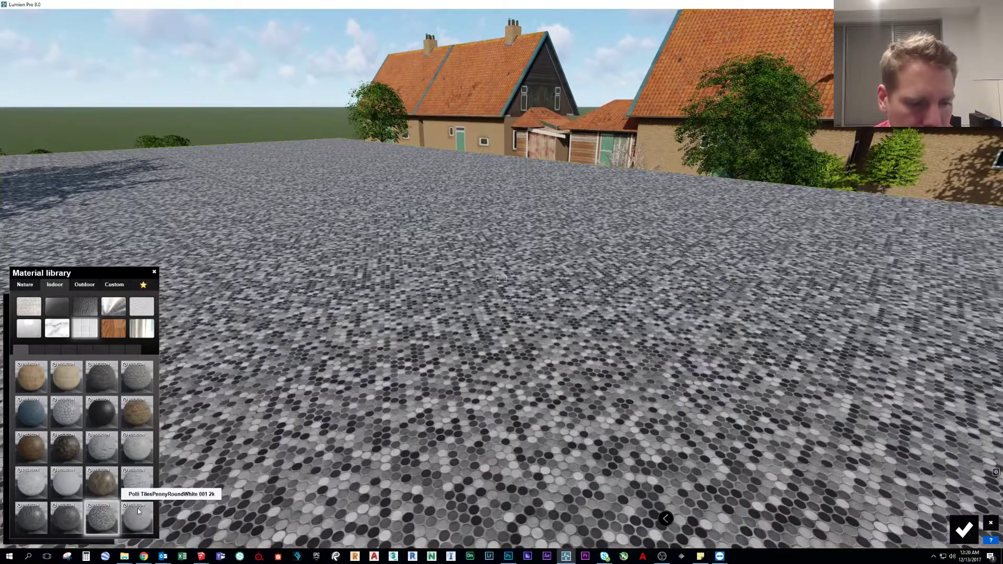
click(137, 483)
Try the brown polished tile from the second page of indoor tiles on the flat roof and view it from above
click(38, 350)
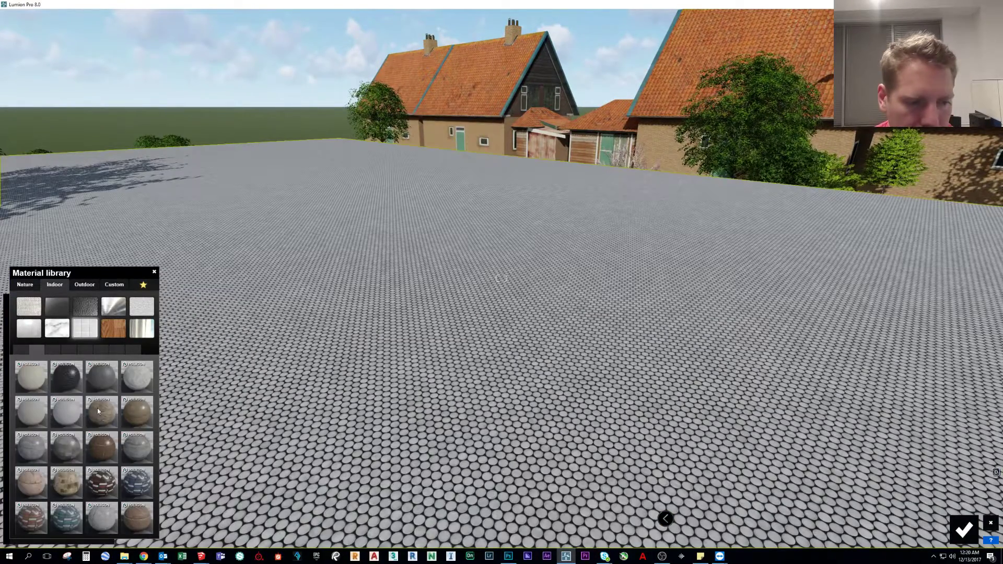
click(95, 447)
right_drag(514, 353, 536, 429)
key(s)
right_drag(515, 356, 484, 340)
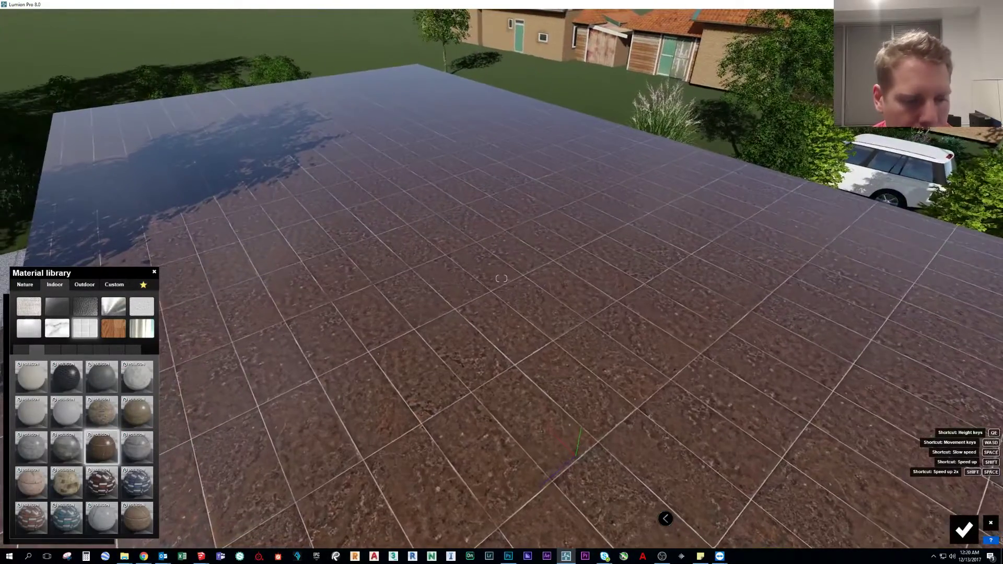
Try the pink marble tile from the second page on the flat roof and examine it close up and from farther back
key(w)
click(32, 481)
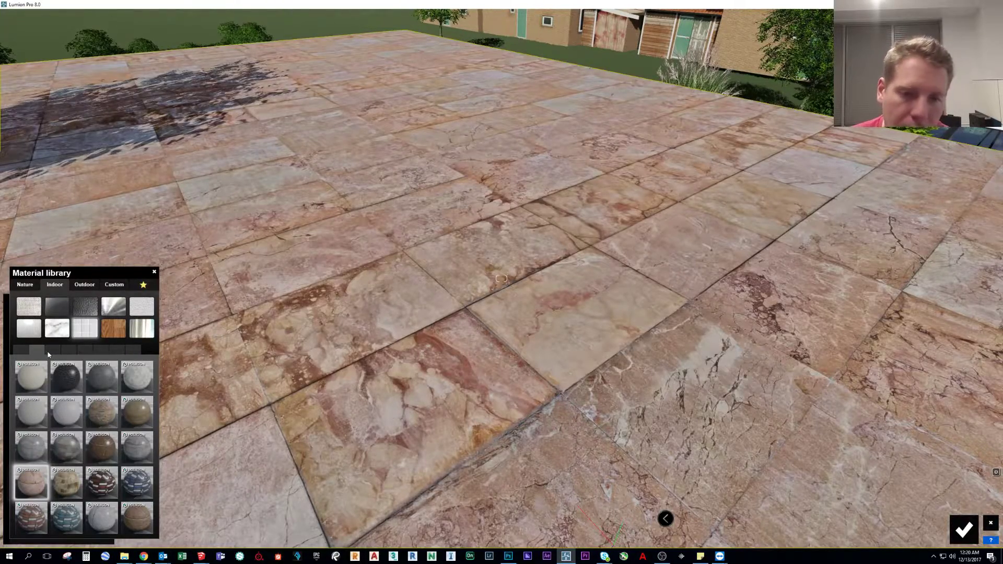
click(52, 349)
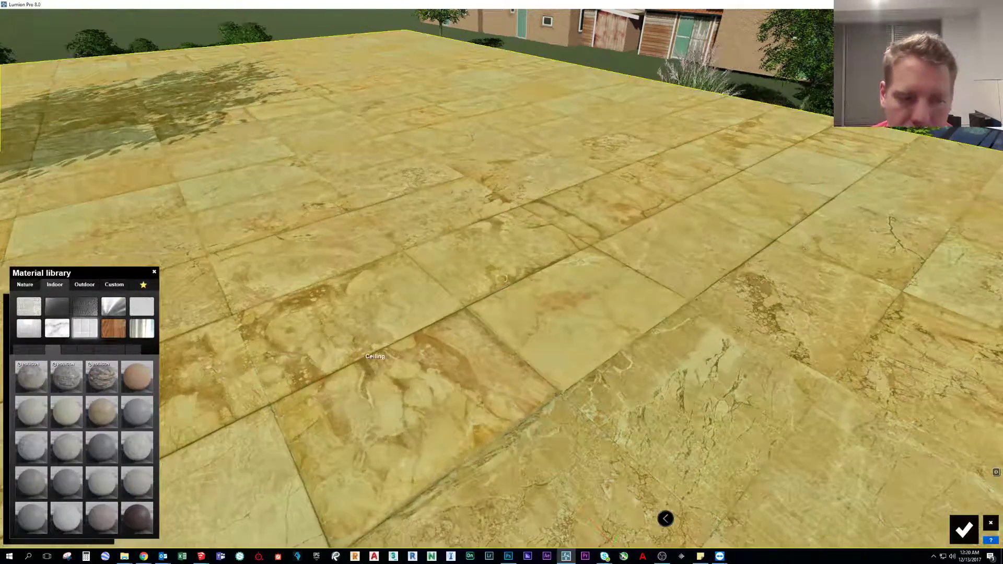
right_drag(503, 279, 503, 285)
key(s)
key(w)
mouse_move(359, 353)
right_down()
mouse_move(359, 327)
mouse_move(359, 347)
right_up()
key(s)
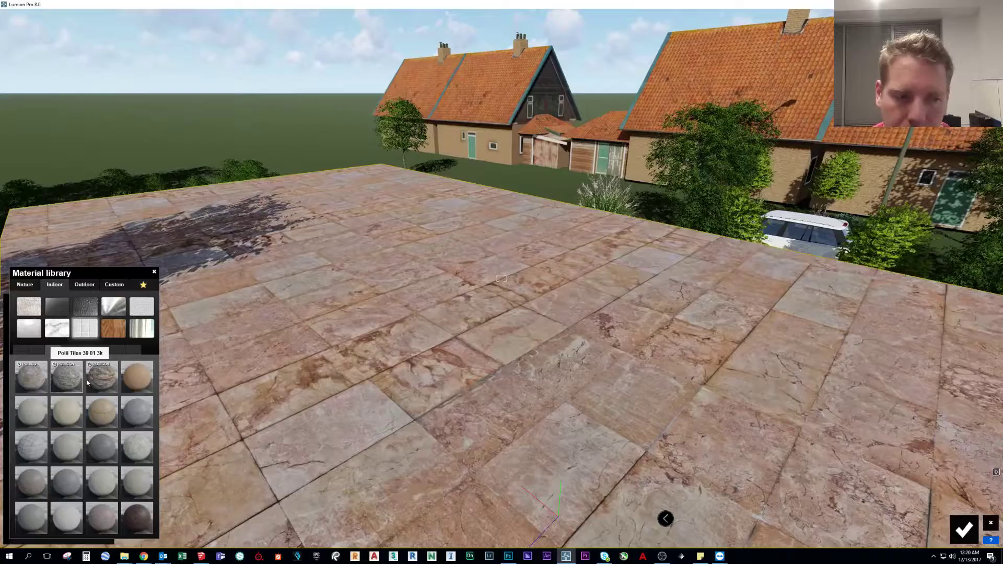
right_drag(96, 378, 125, 336)
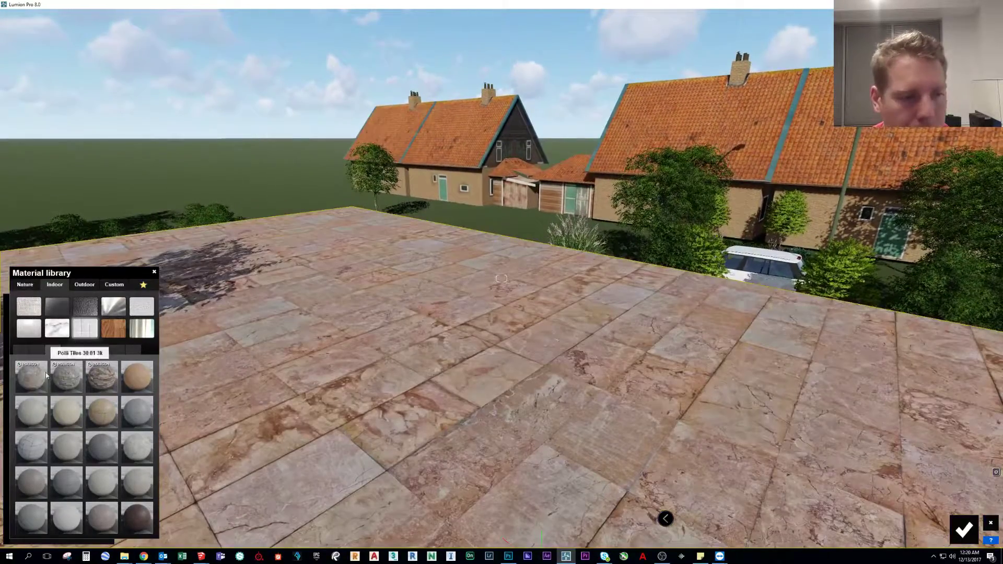
Try the first Poliigon stone tile and Tiles 011 1024 from the third page of indoor tiles on the flat roof
click(45, 372)
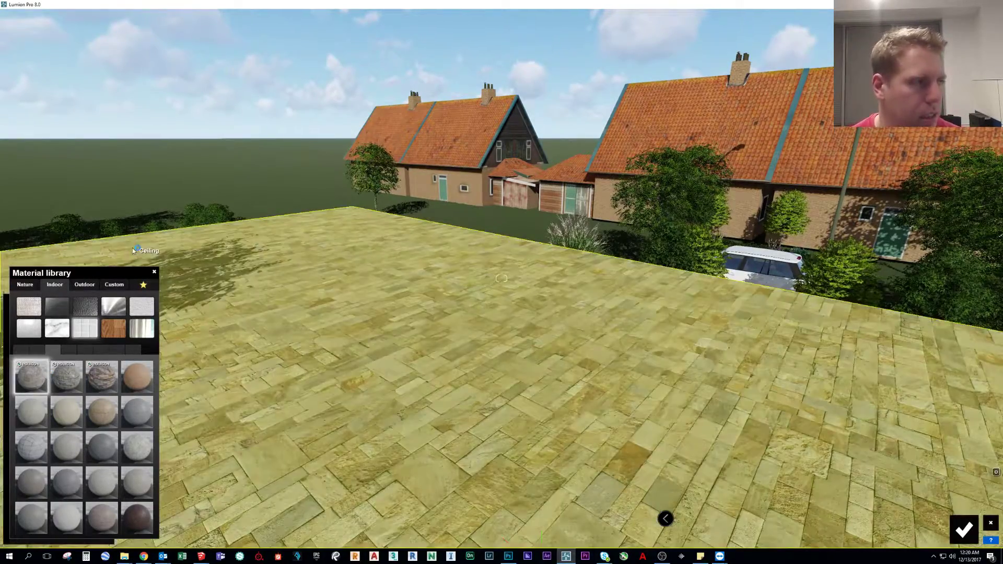
click(509, 260)
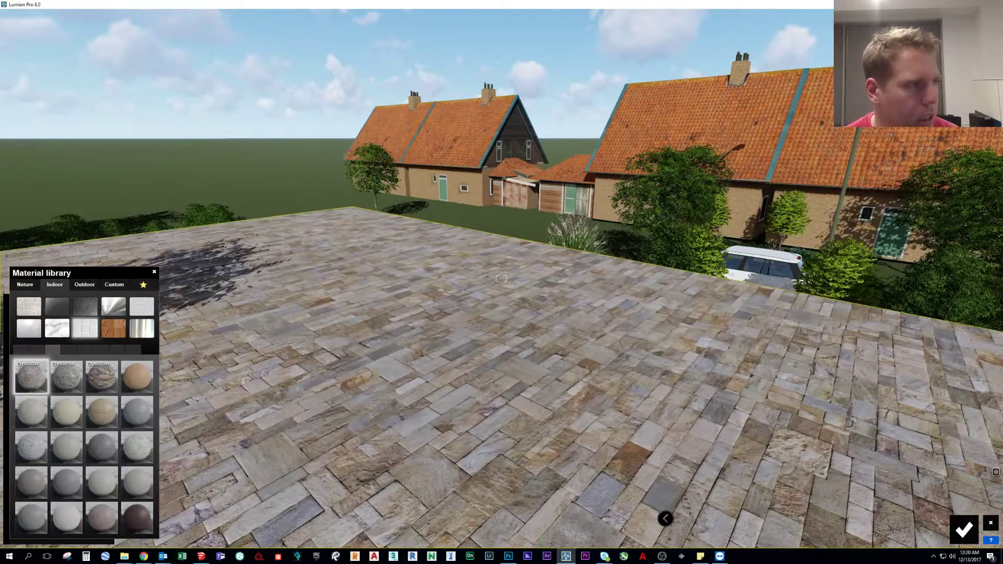
click(135, 445)
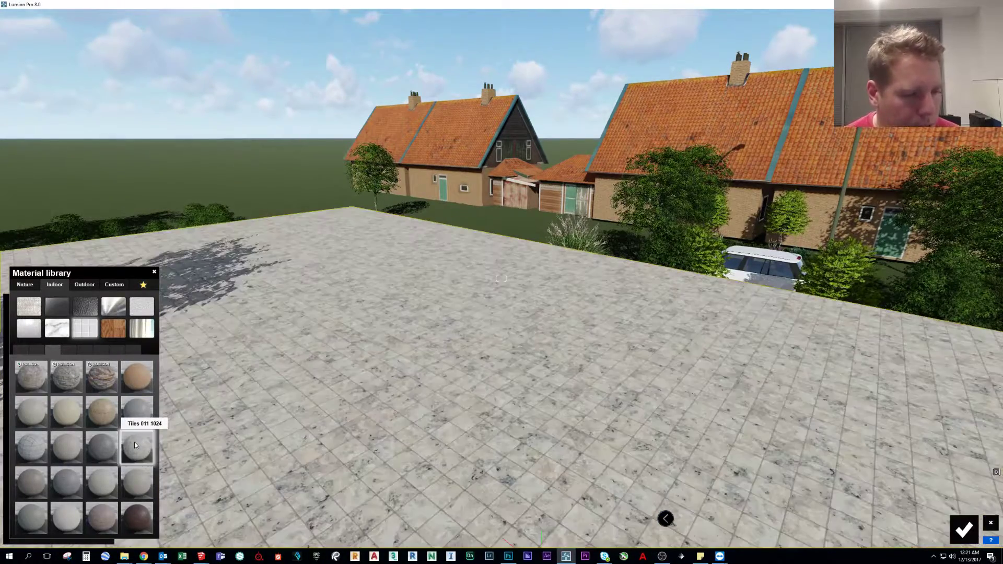
Apply Polii Wallpaper Contemporary 34 3k from the second page of indoor wallpapers to the flat roof
click(75, 289)
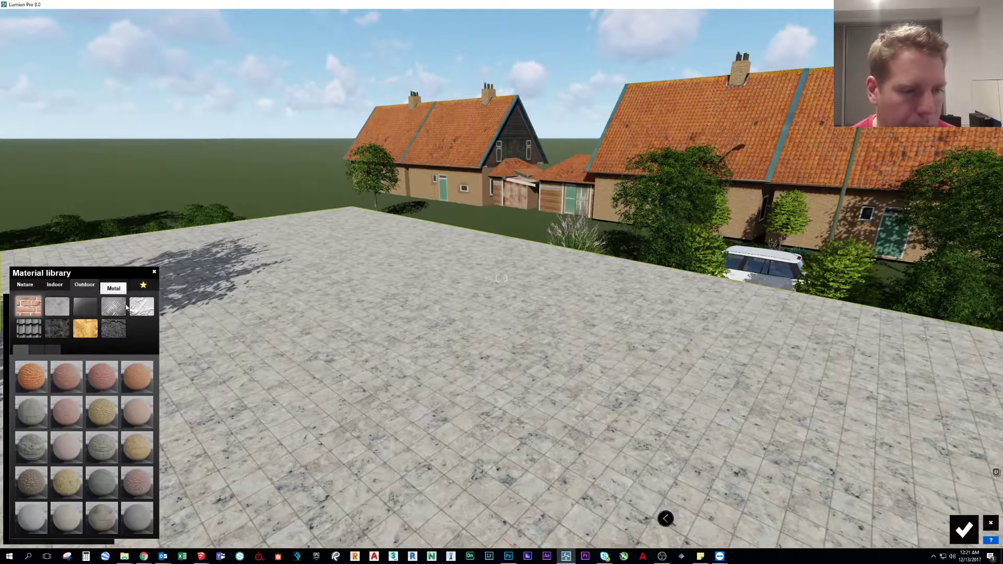
click(114, 285)
click(55, 285)
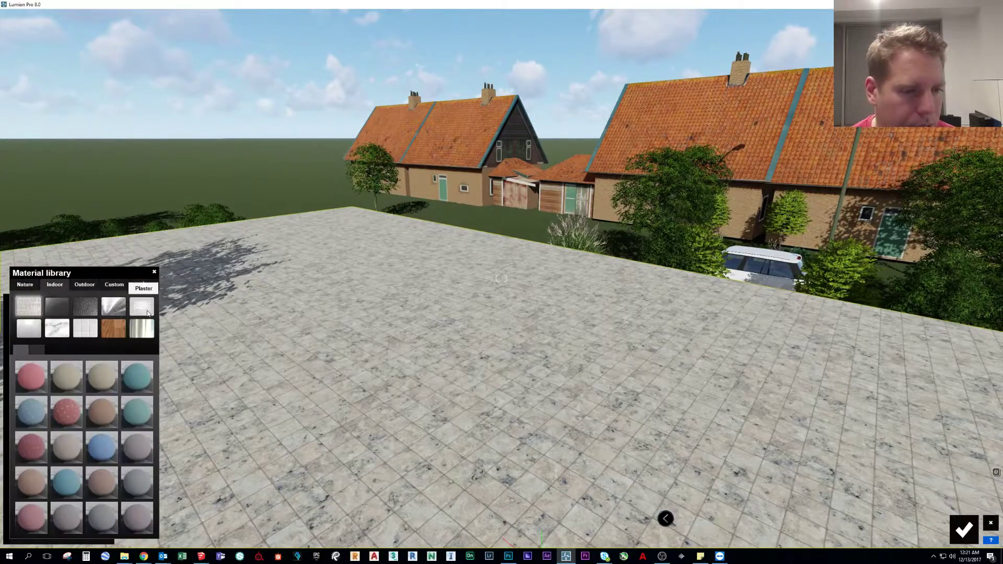
click(142, 328)
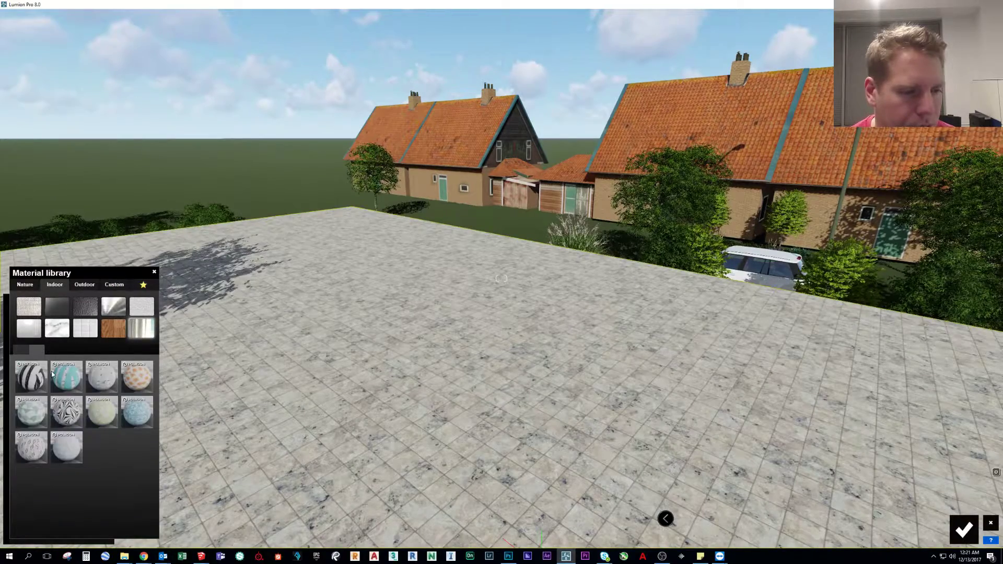
click(63, 381)
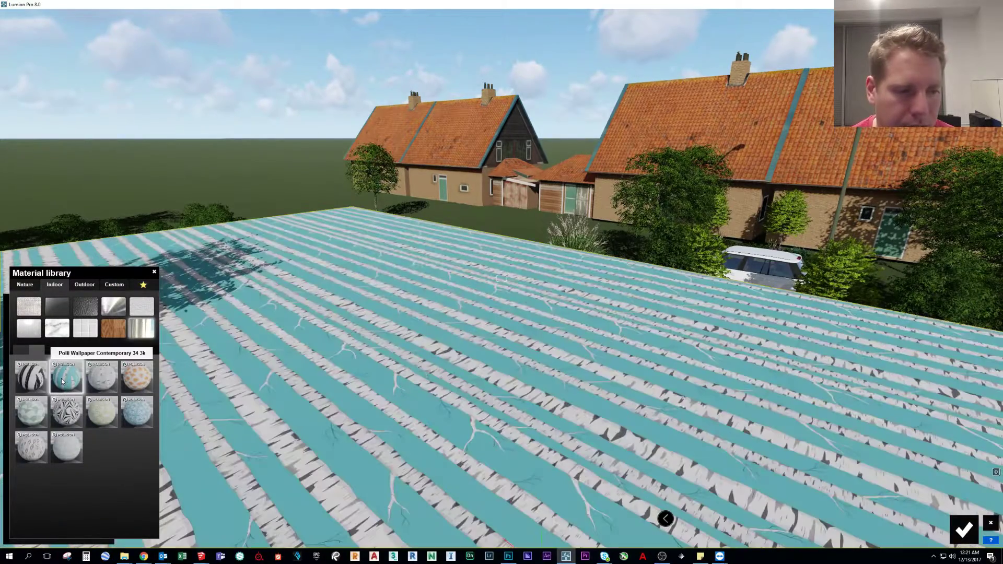
Apply the black-and-white tree wallpaper to the flat roof and view it inside the house on the kitchen ceiling
click(31, 379)
right_drag(209, 366, 470, 365)
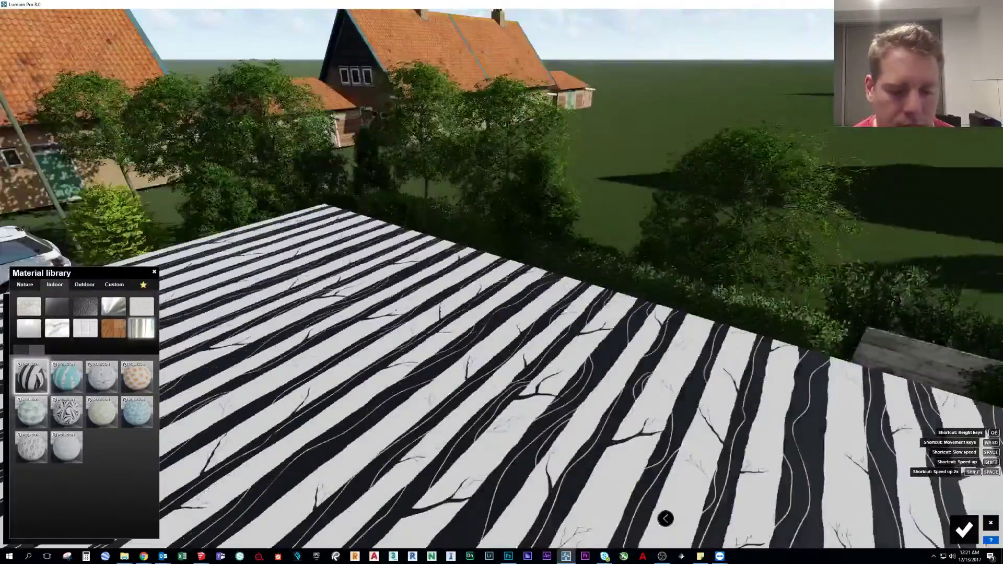
key(s)
key(e)
right_drag(501, 279, 339, 292)
key(w)
key(w)
key(s)
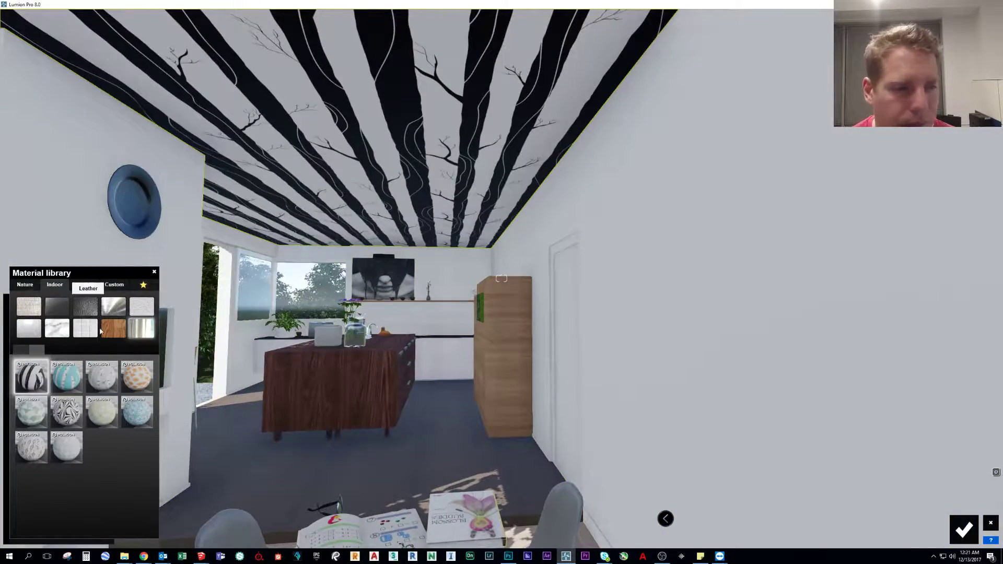
Try Polii Wallpaper Contemporary 35 3k, the orange scallop wallpaper and Polii Wallpaper Eclectic 08 1k on the kitchen ceiling
click(103, 376)
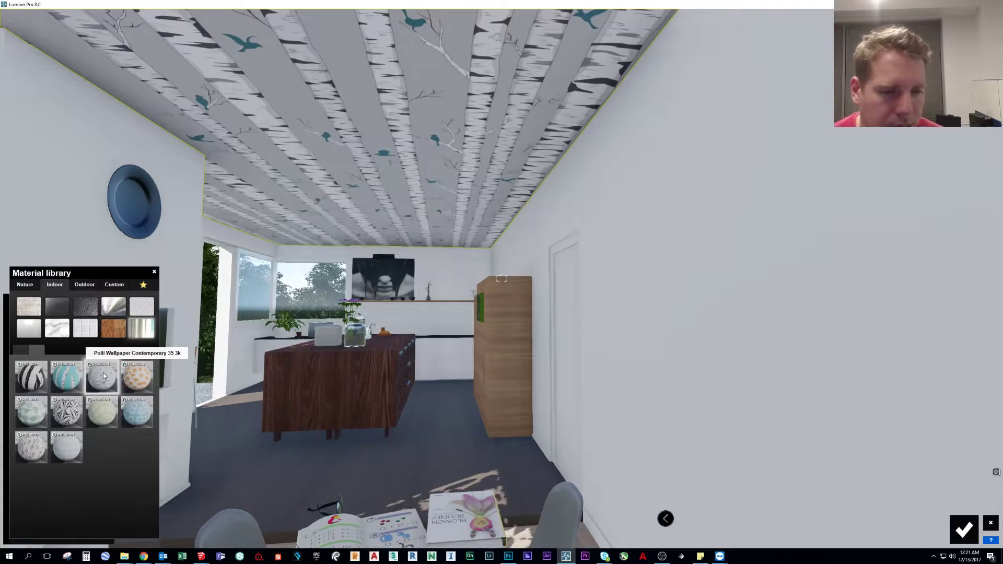
click(145, 381)
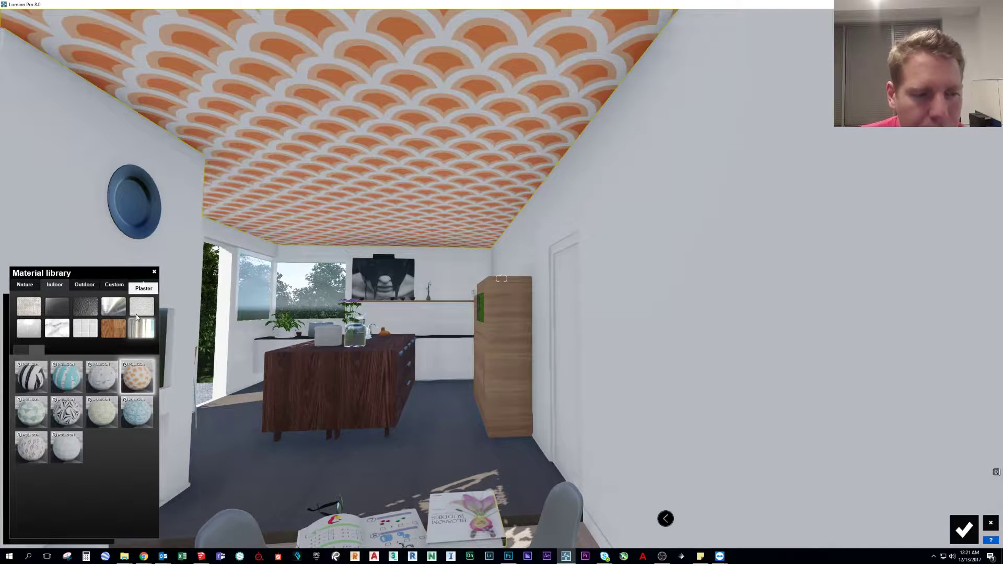
click(59, 380)
click(31, 412)
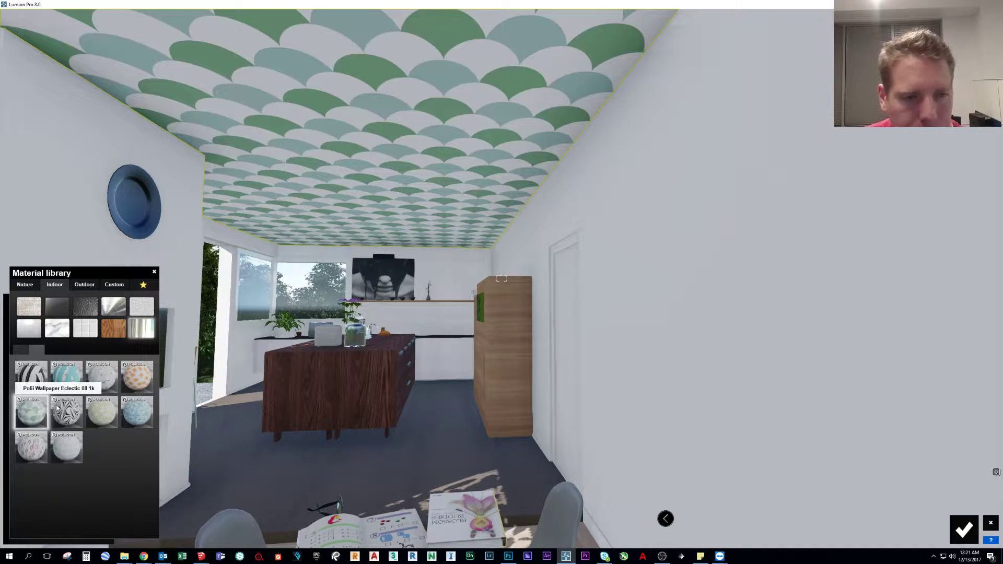
Try the black-and-white swirl, pale yellow-green and blue geometric wallpapers on the kitchen ceiling
click(65, 410)
click(103, 404)
click(127, 413)
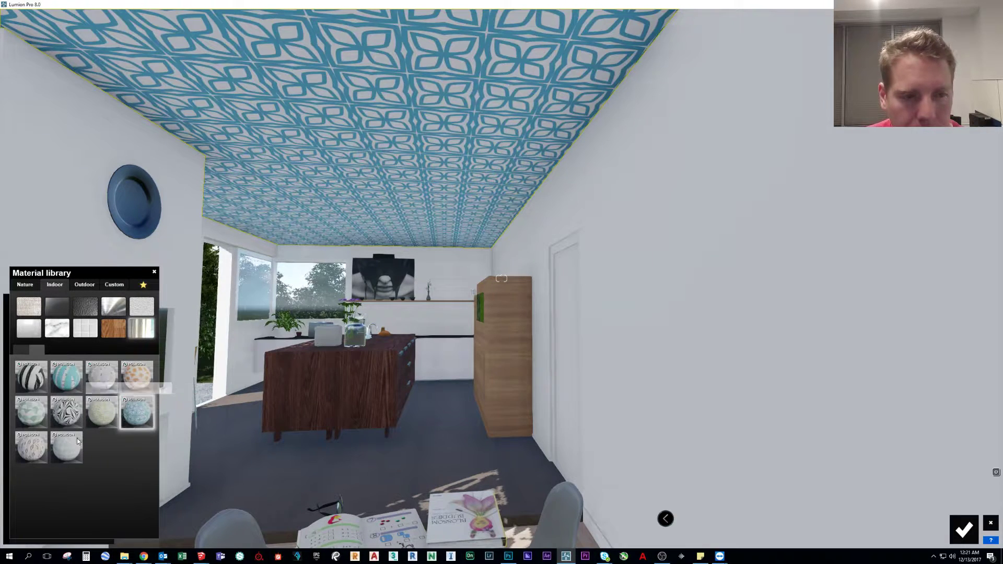
Try the first wallpaper in the last row, and finish with Polii Wallpaper Eclectic 08 1k on the kitchen ceiling
click(41, 443)
click(66, 413)
click(38, 426)
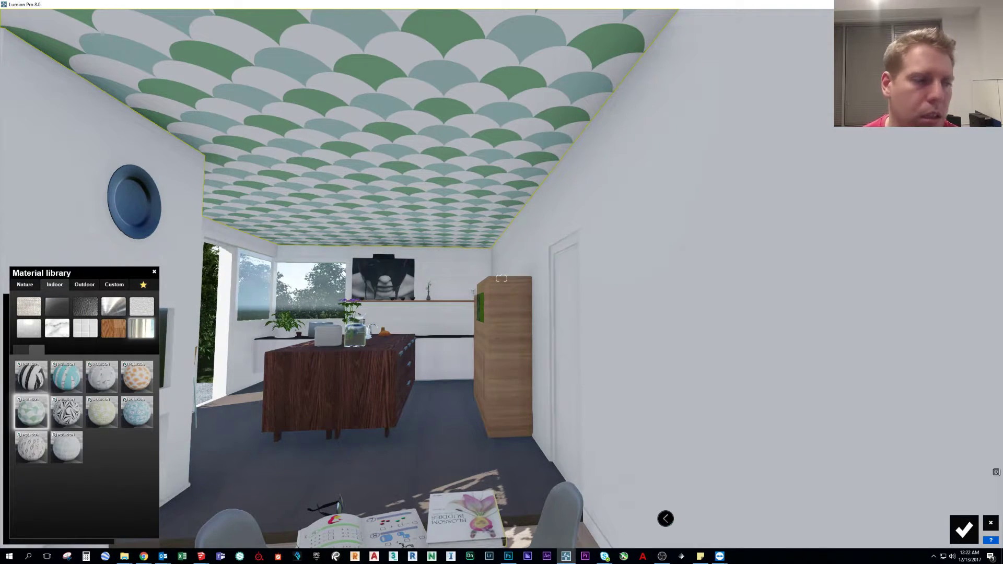
key(alt+Tab)
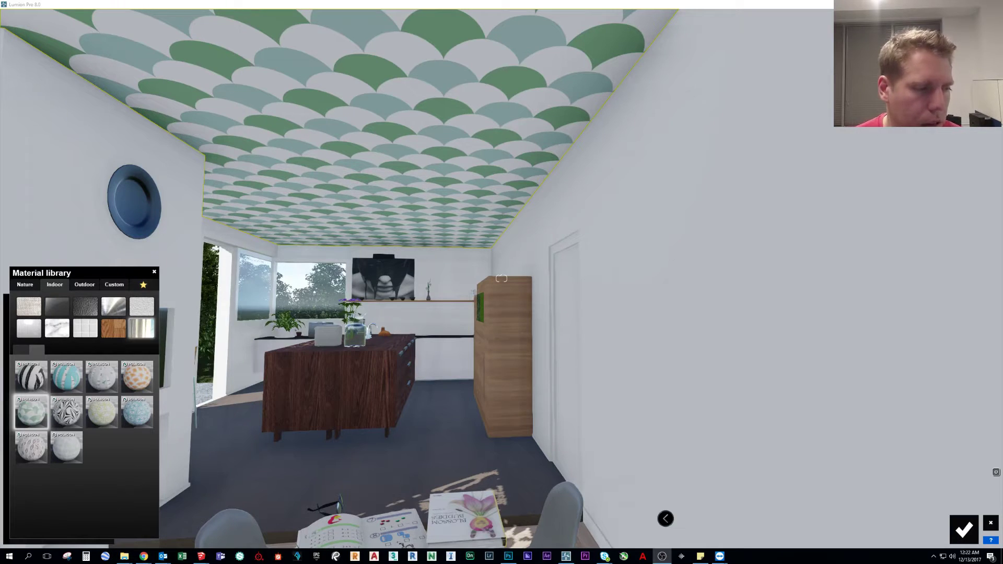